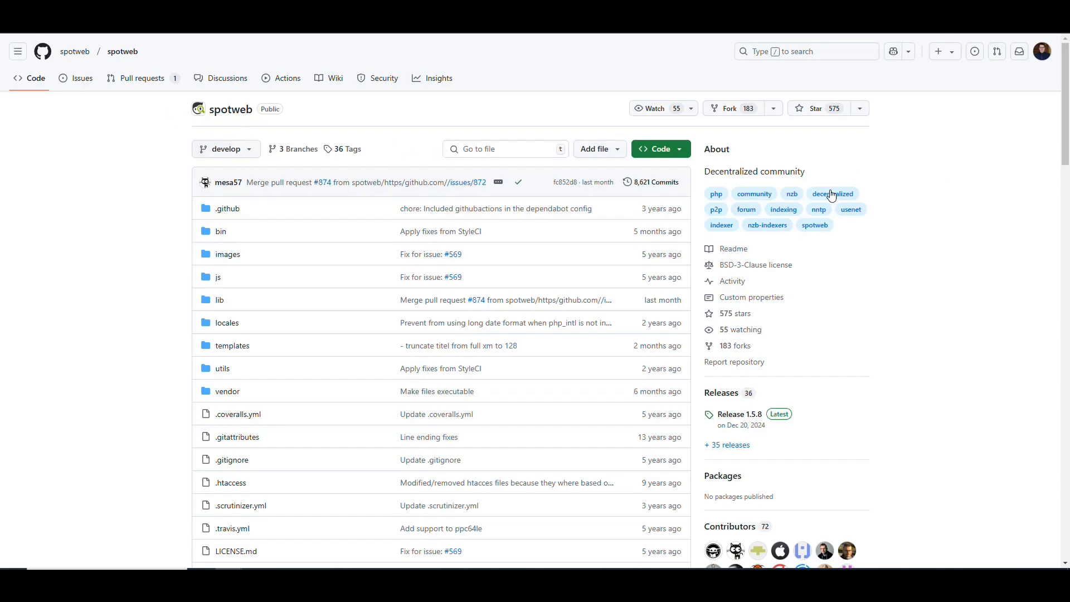
right_click(956, 184)
click(975, 167)
drag(819, 179, 967, 209)
click(968, 210)
Read the introduction of the spotweb README, covering the Spotnet protocol and the webserver, PHP and database requirements.
scroll(916, 180, down, 3)
scroll(915, 178, down, 2)
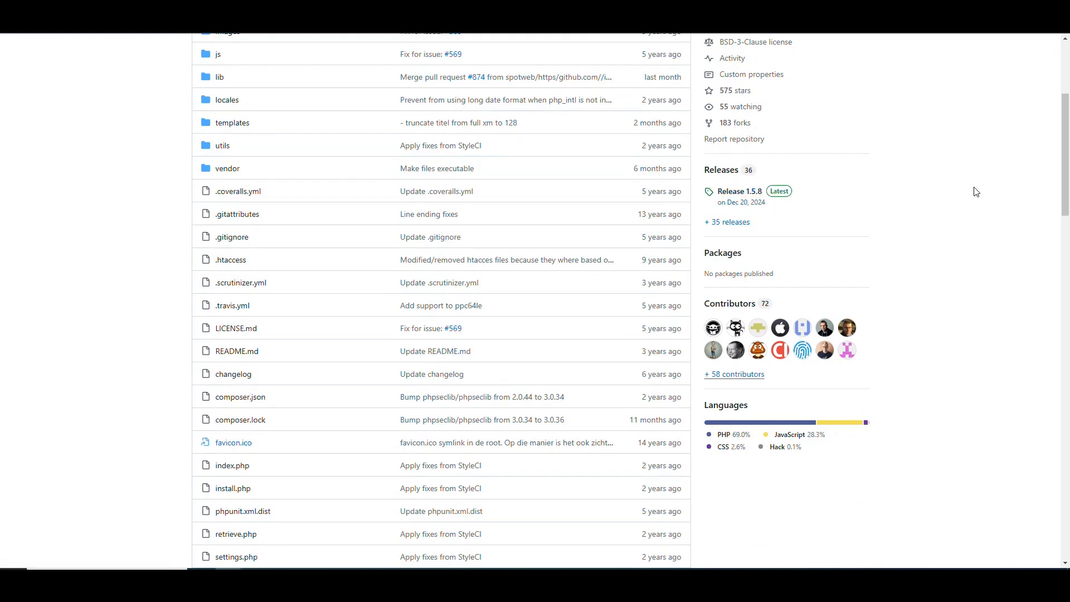
scroll(938, 169, down, 2)
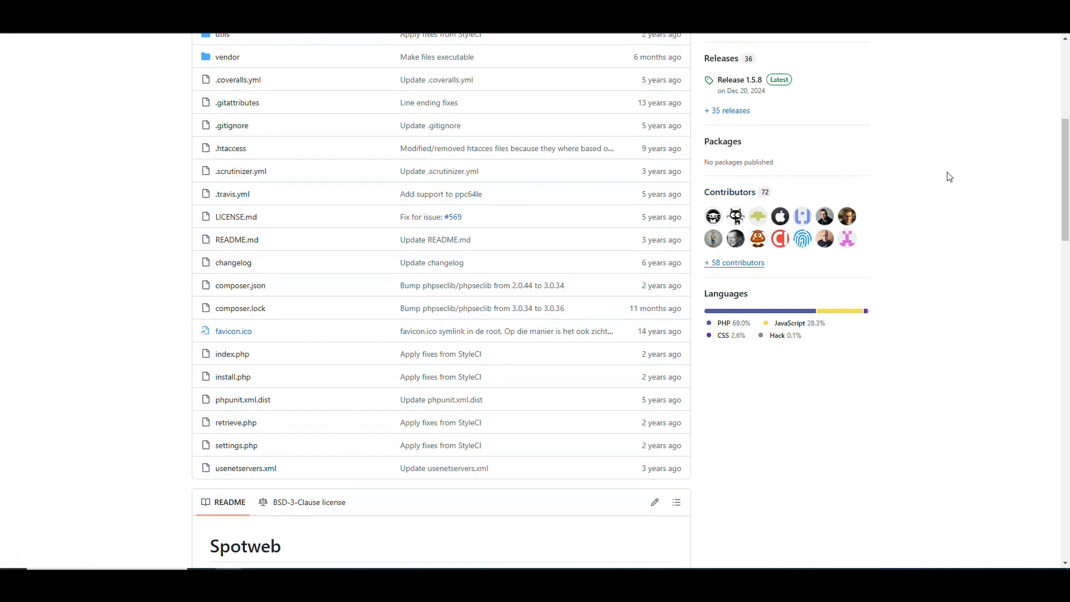
scroll(943, 163, down, 8)
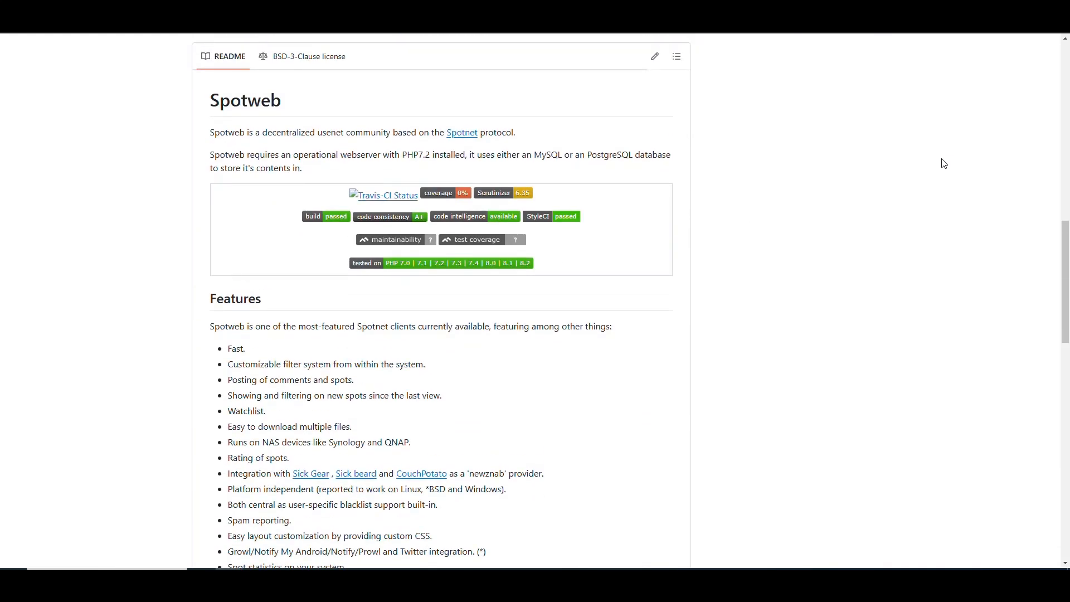
drag(210, 135, 435, 136)
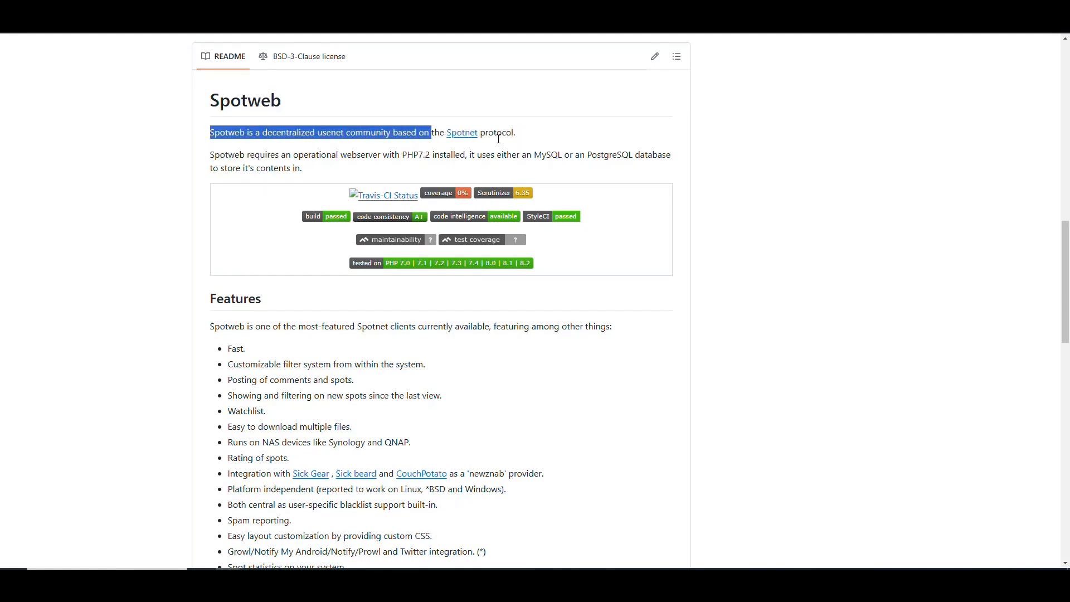
drag(517, 135, 425, 136)
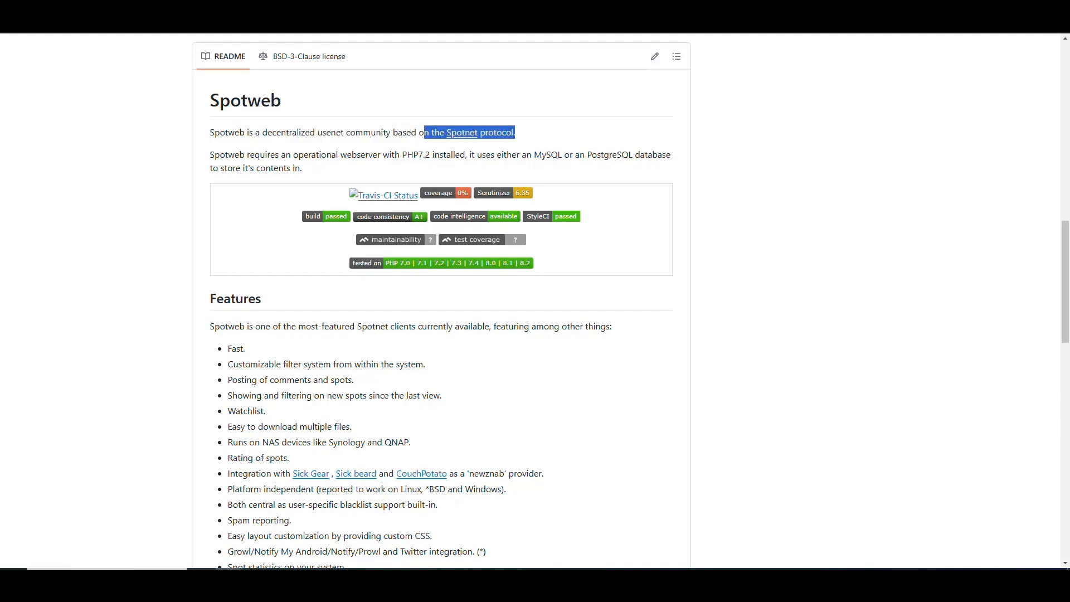
click(803, 198)
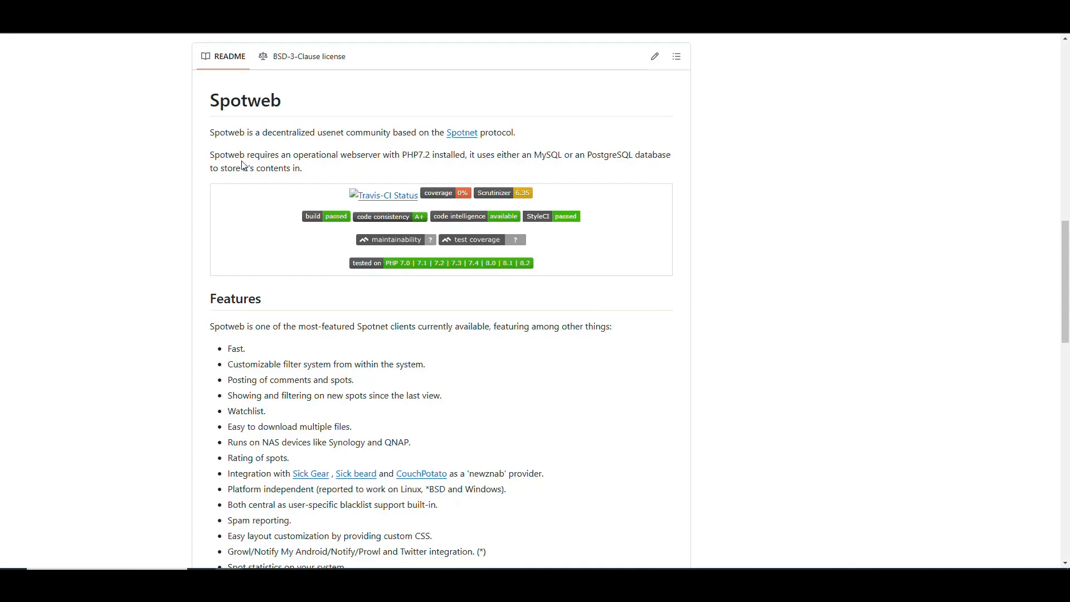
drag(207, 159, 430, 159)
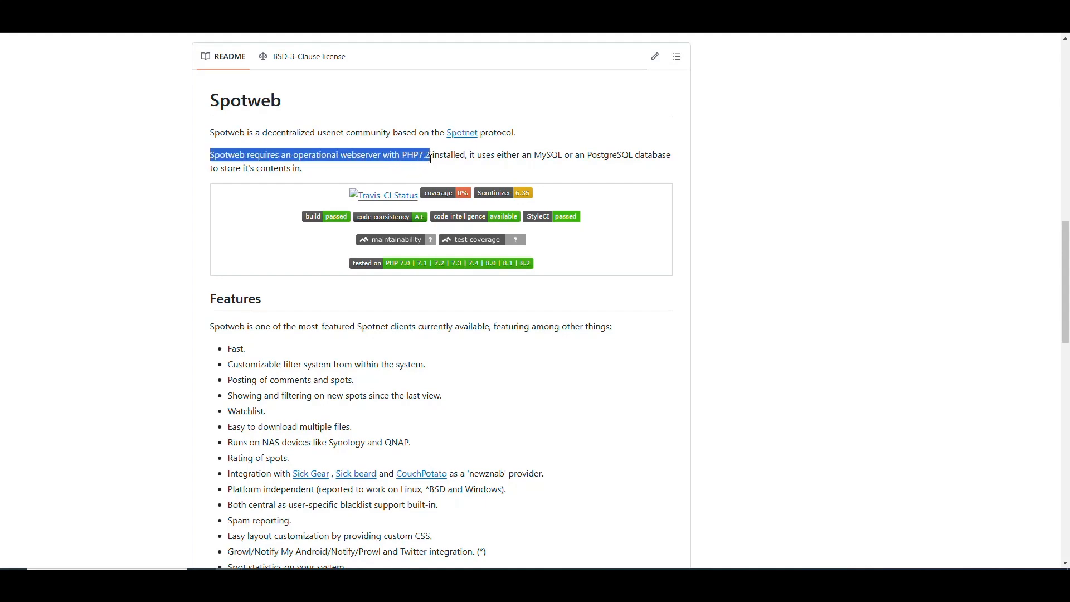
click(502, 157)
drag(633, 154, 534, 154)
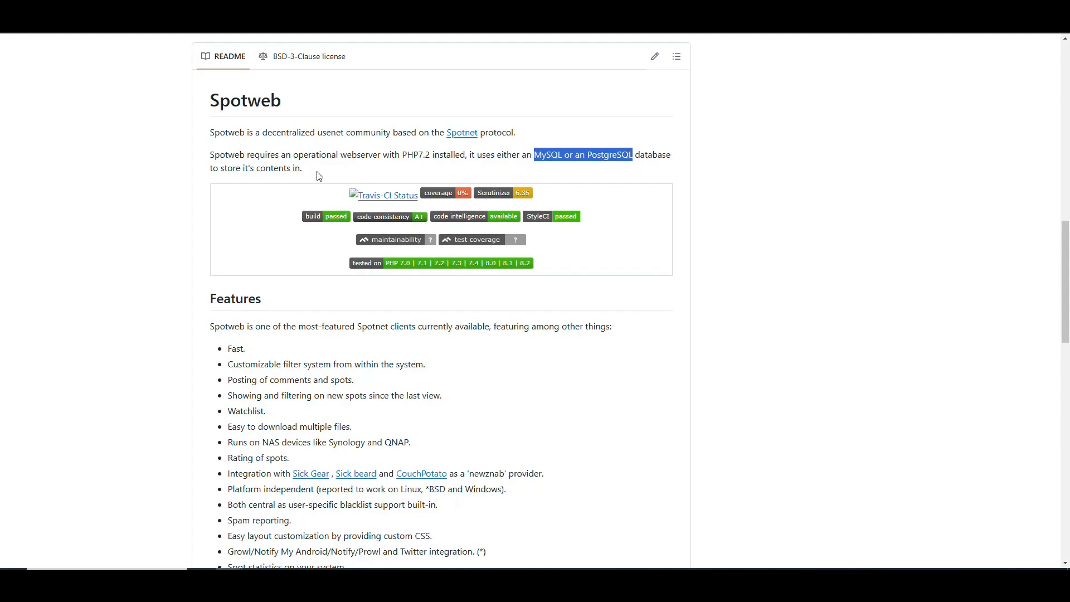
drag(306, 168, 202, 159)
click(718, 165)
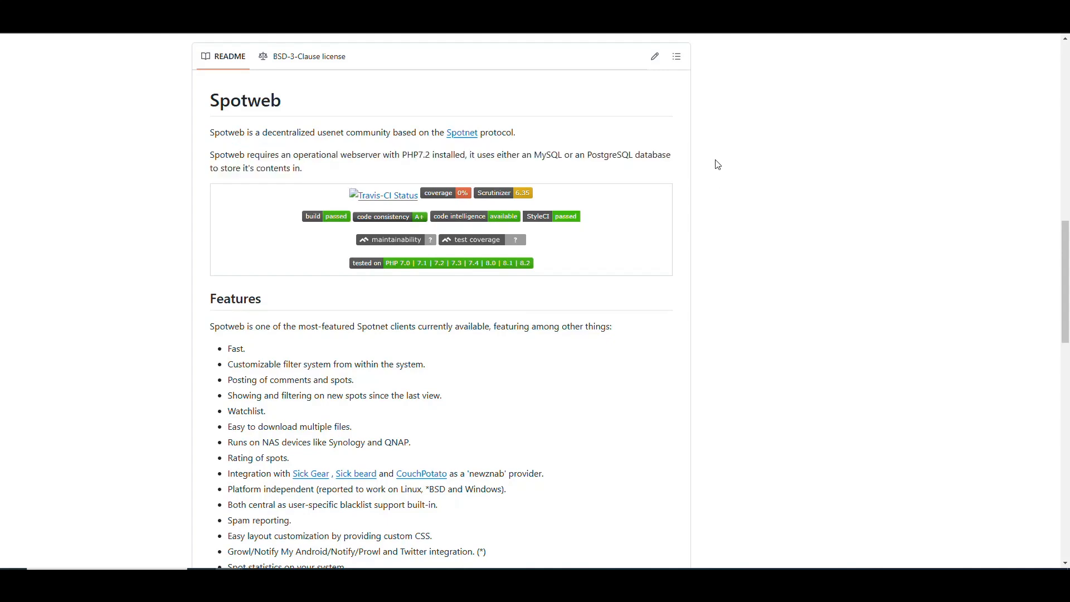
Read the first half of the README's Features list, from Fast through the Sick Gear, Sick beard and CouchPotato integration.
scroll(718, 161, down, 4)
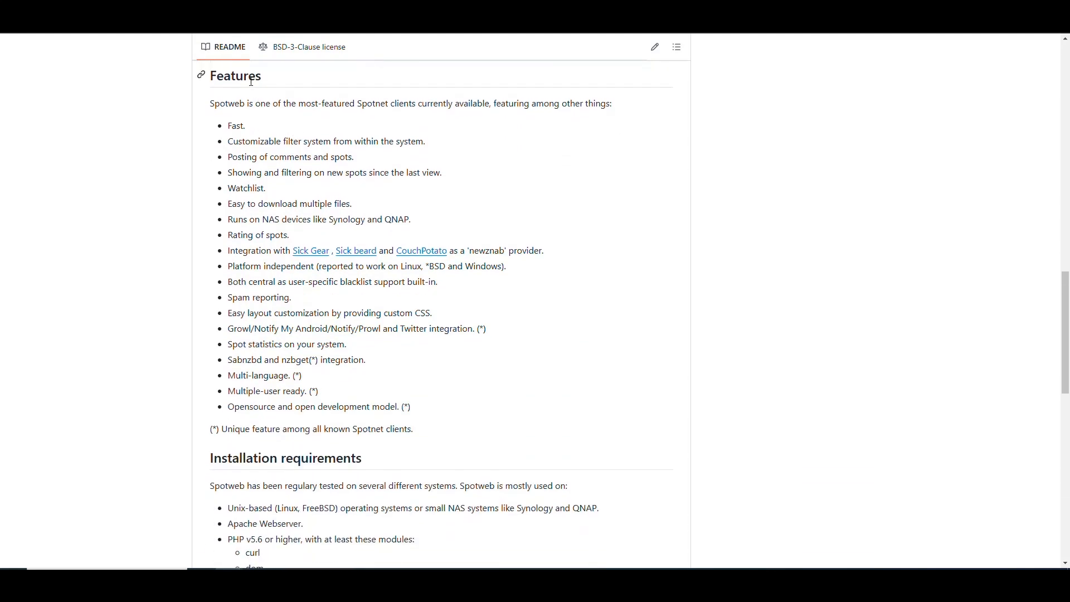
triple_click(236, 125)
drag(332, 142, 228, 142)
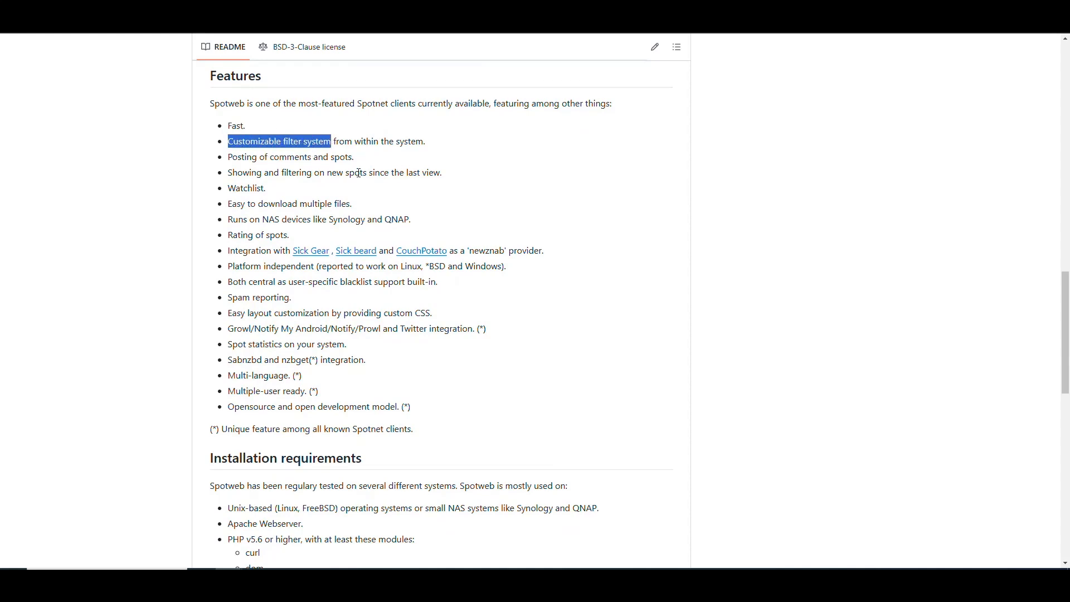
drag(358, 158, 226, 159)
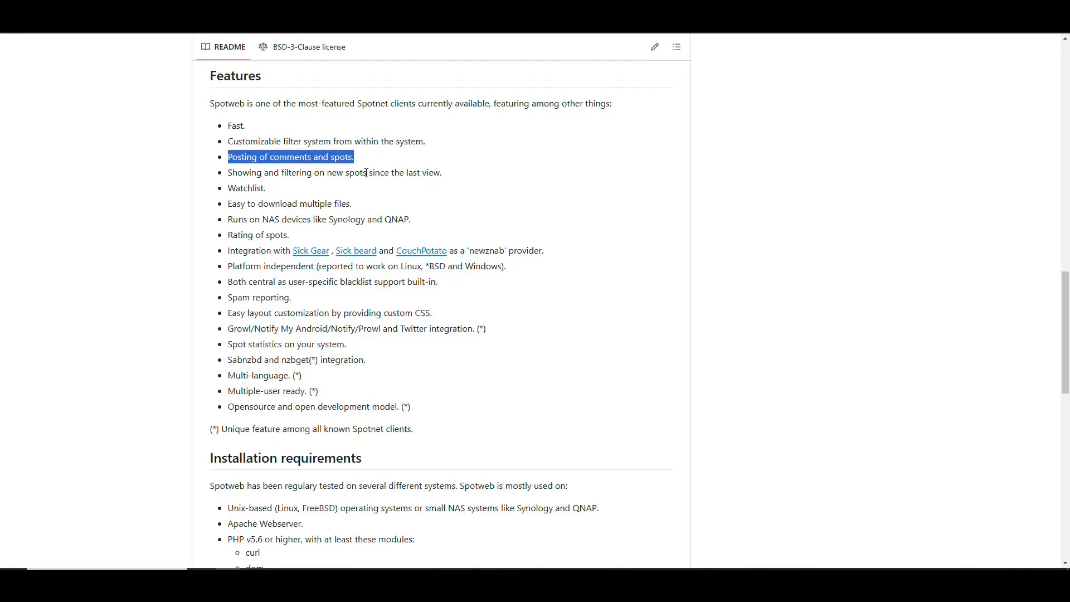
drag(452, 178, 221, 181)
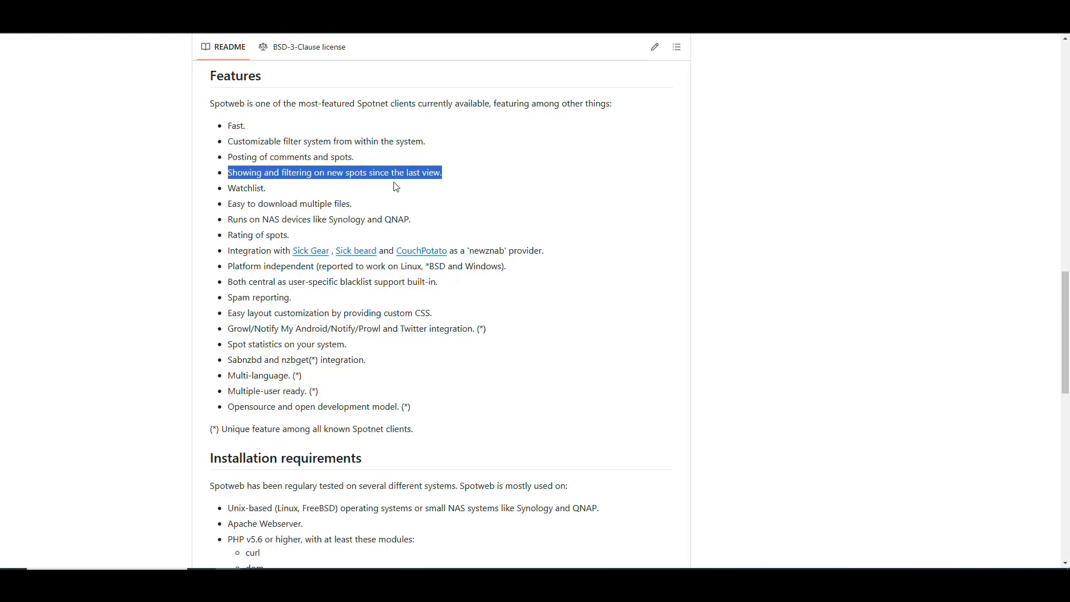
drag(269, 193, 221, 194)
scroll(329, 206, down, 2)
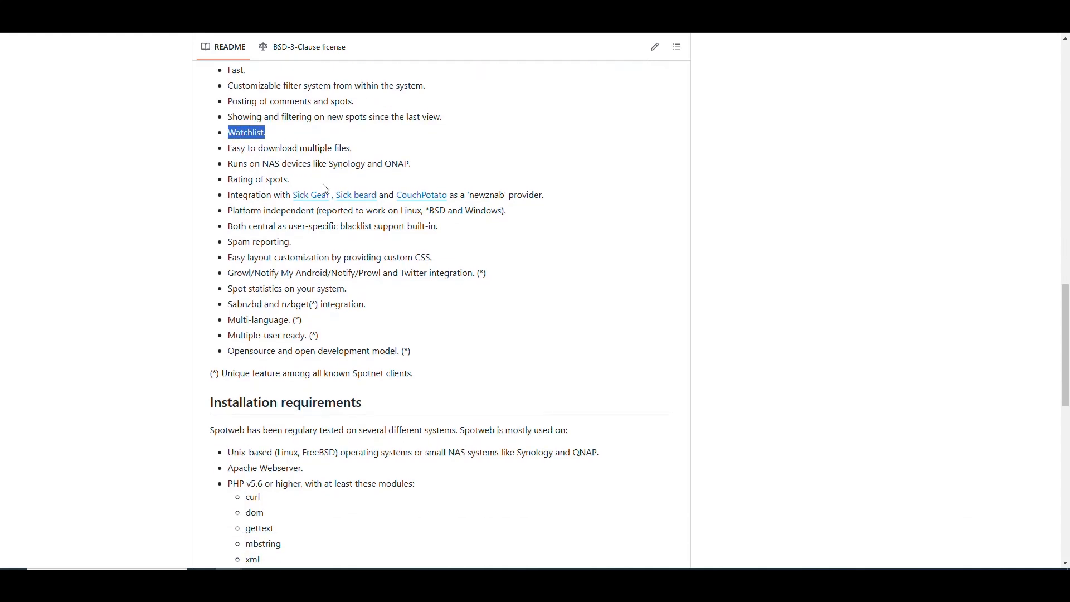
drag(355, 96, 228, 94)
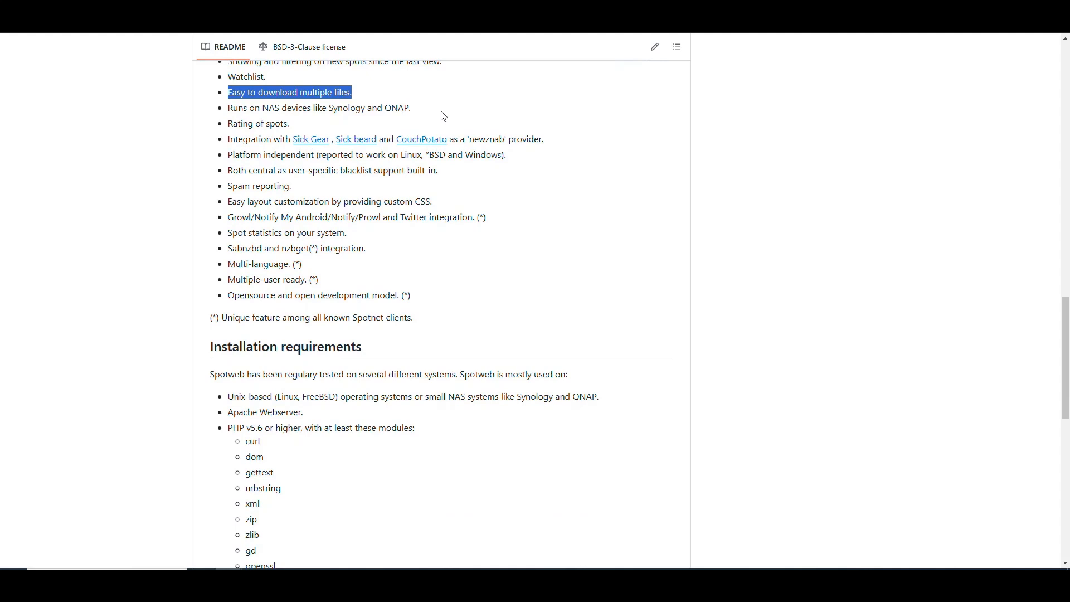
drag(415, 107, 225, 115)
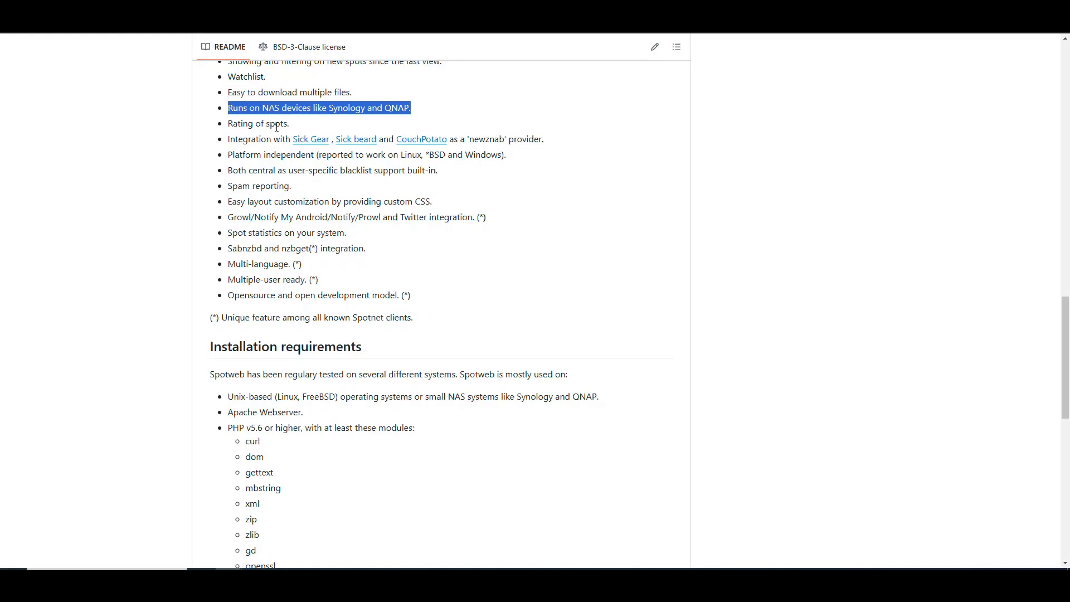
drag(299, 127, 224, 127)
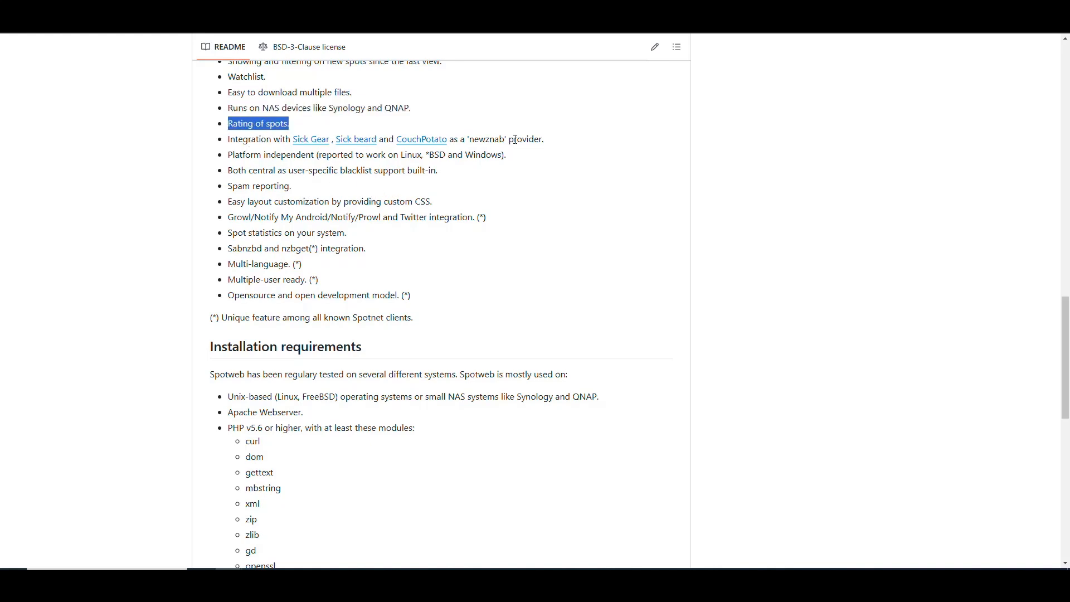
drag(551, 145, 227, 141)
click(335, 150)
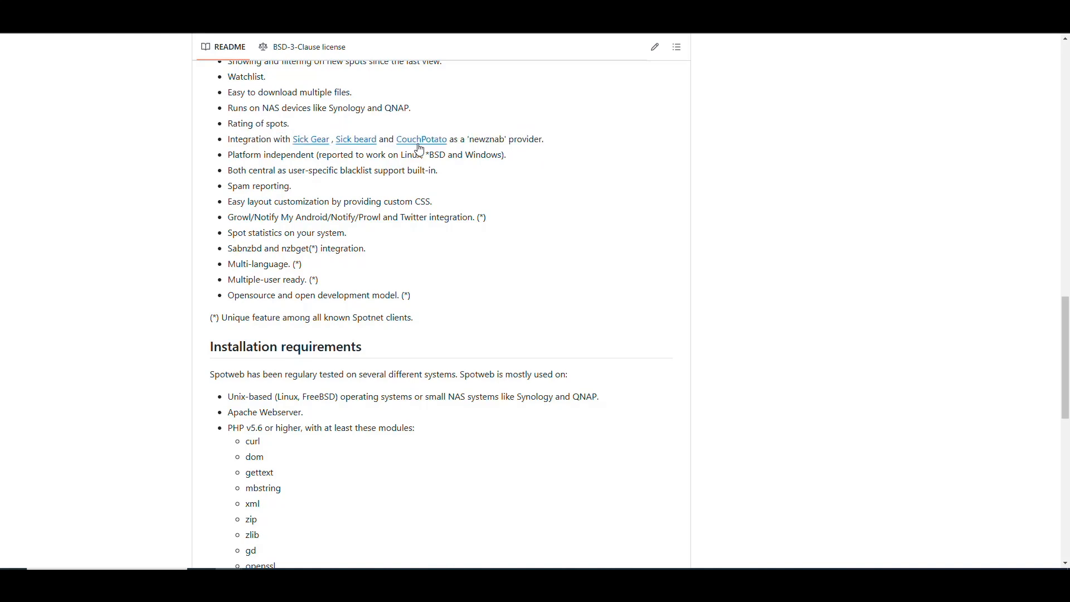
Read the rest of the Features list, from Platform independent through Opensource and open development model.
scroll(364, 139, down, 1)
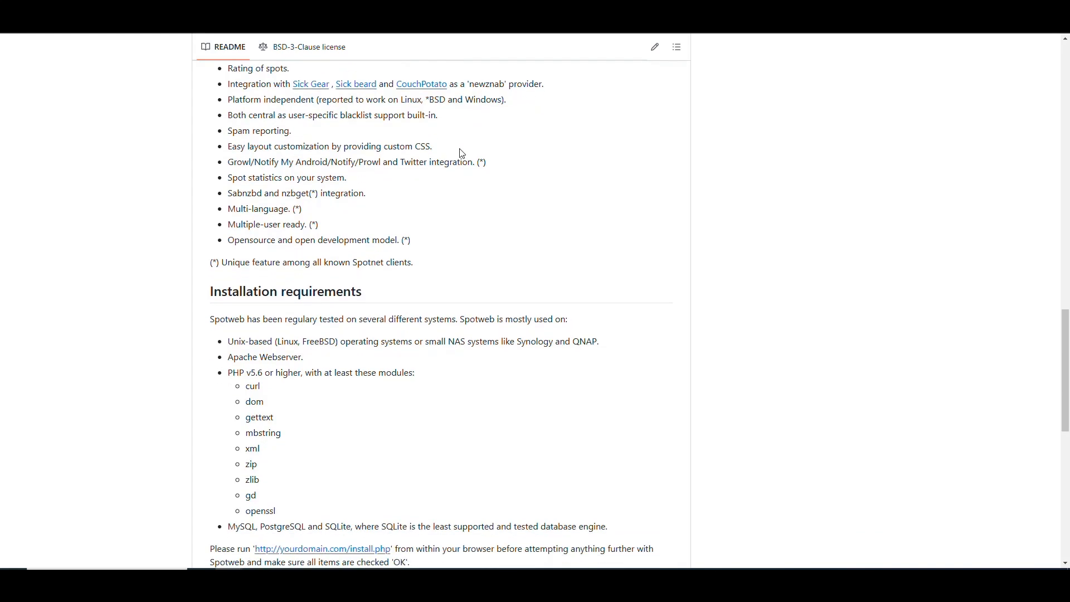
drag(315, 99, 227, 101)
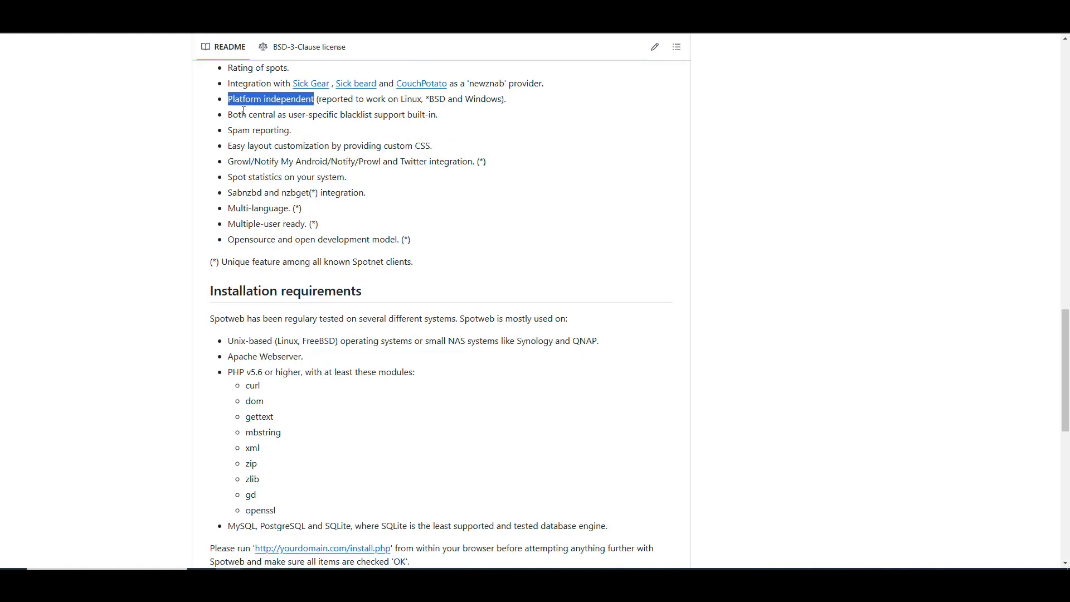
click(401, 104)
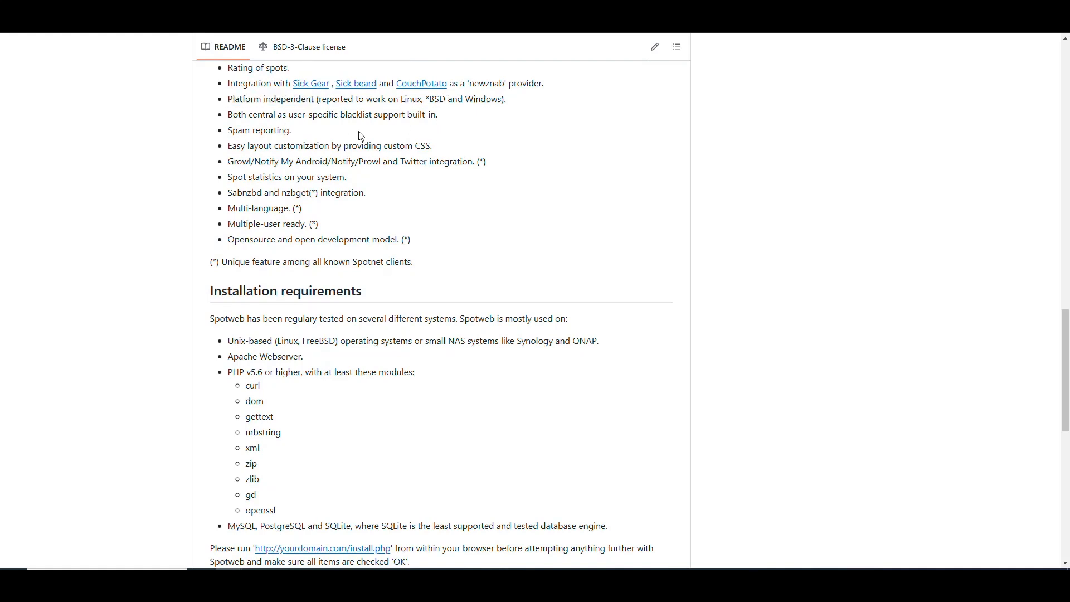
triple_click(256, 136)
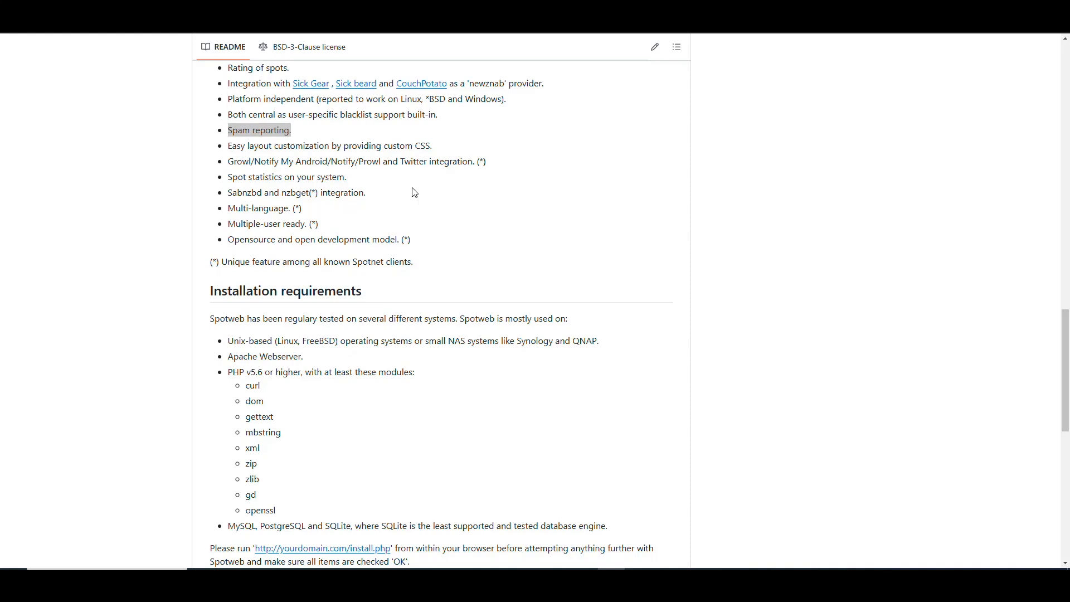
drag(489, 162, 224, 167)
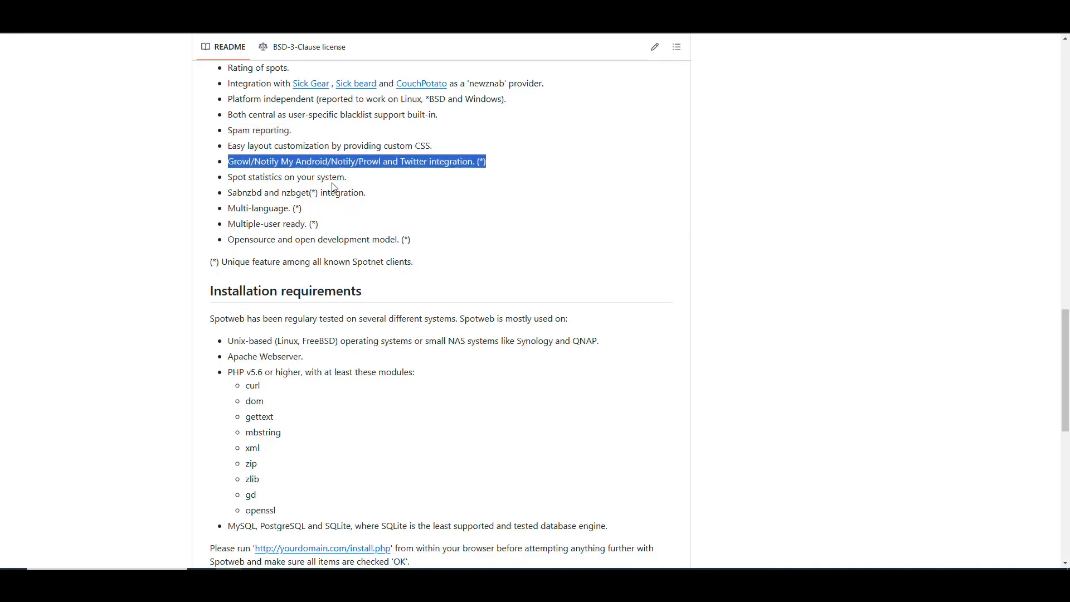
drag(349, 178, 226, 187)
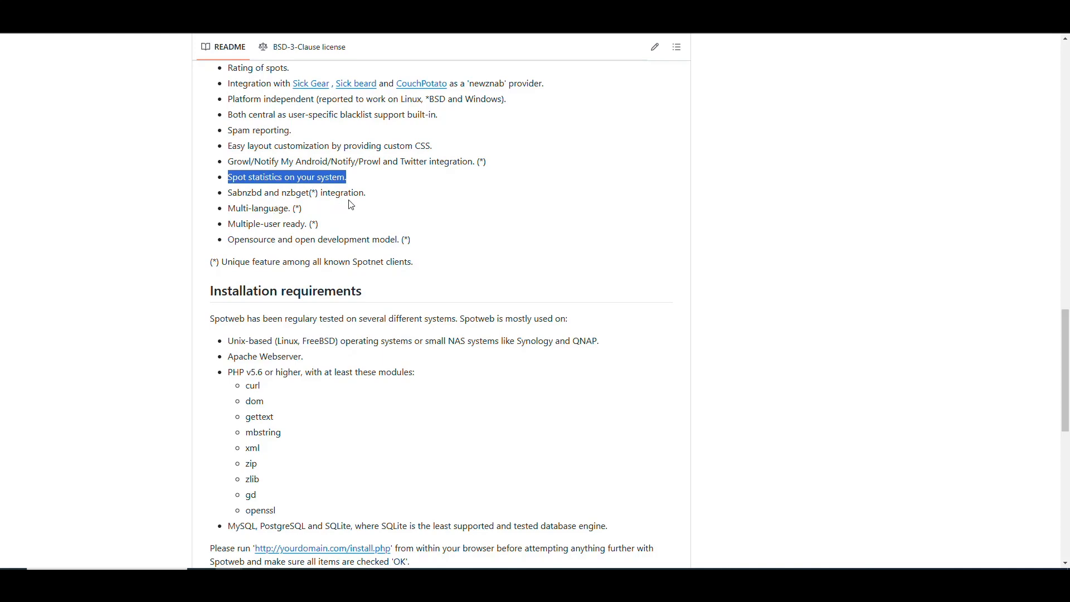
drag(369, 193, 223, 196)
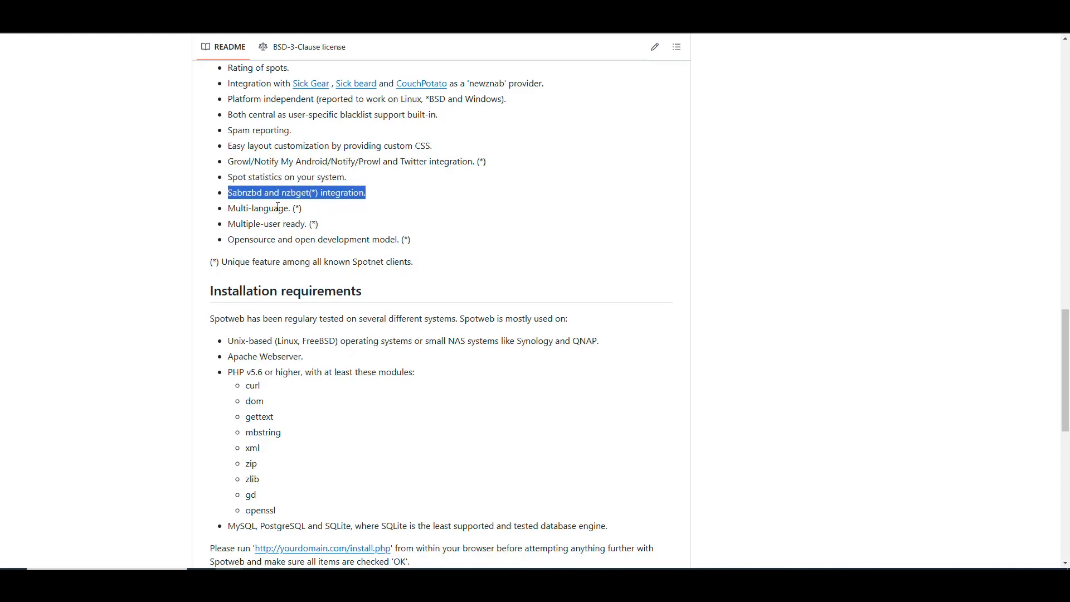
drag(314, 211, 219, 214)
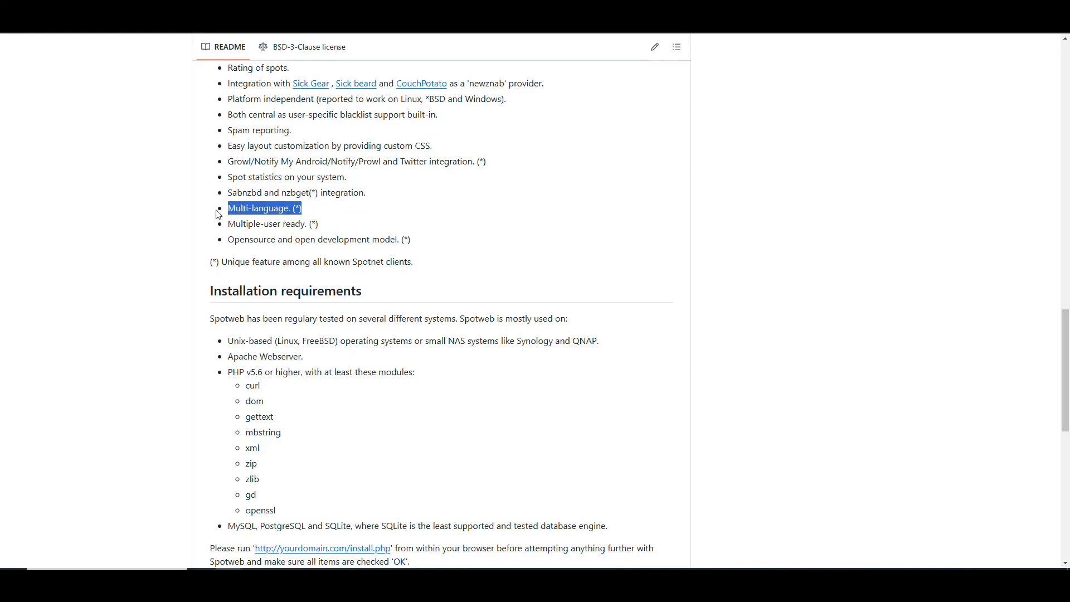
drag(326, 227, 220, 230)
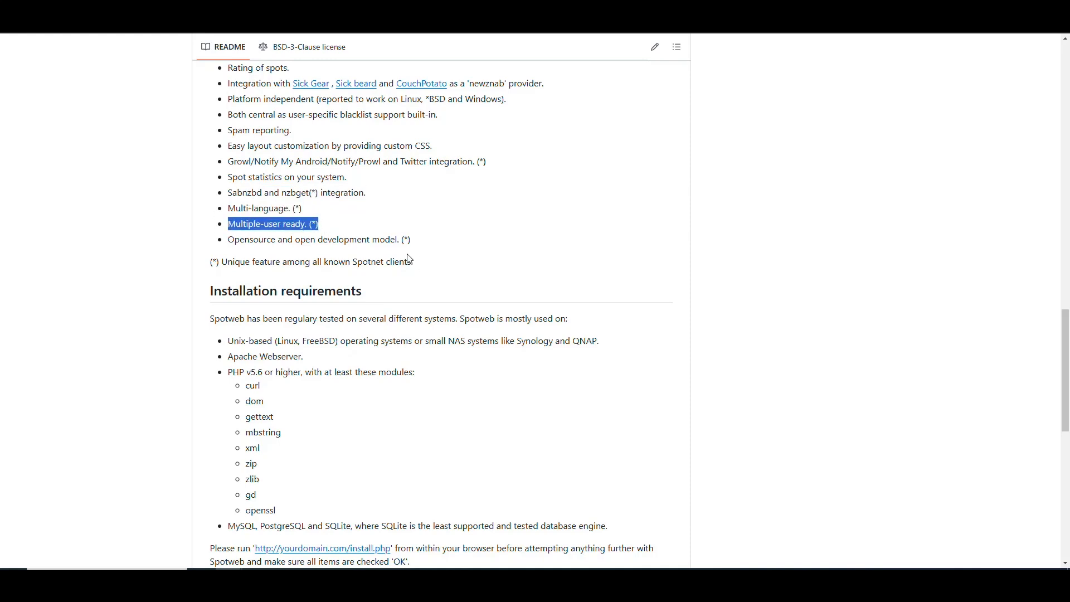
drag(413, 241, 224, 242)
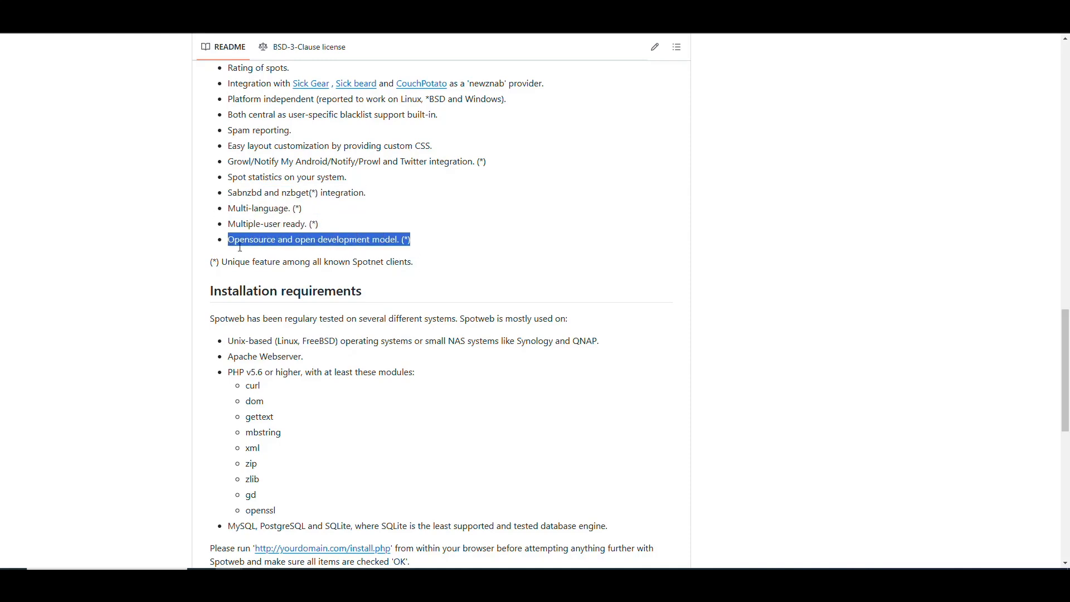
click(561, 210)
Review the README's installation requirements, the master and development branch installation instructions, and the Troubleshooting section.
scroll(697, 195, down, 3)
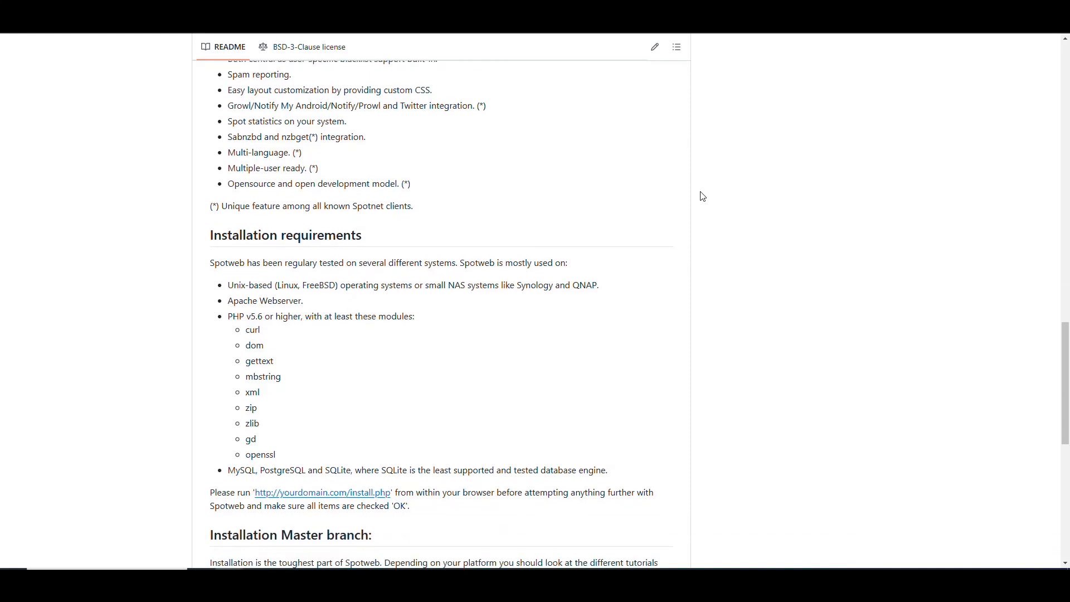
scroll(697, 195, down, 1)
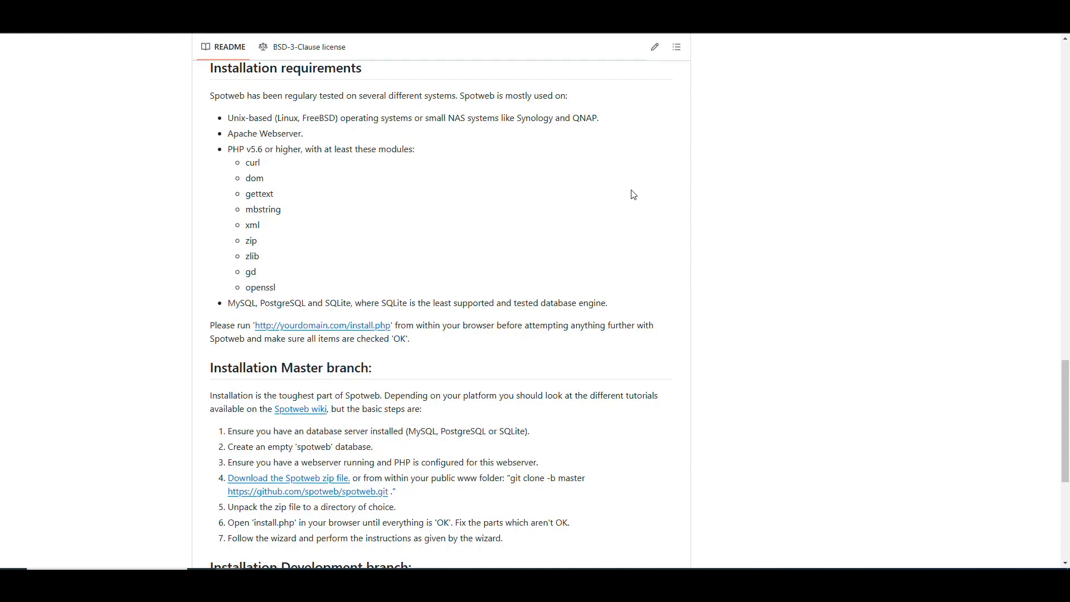
scroll(636, 184, down, 6)
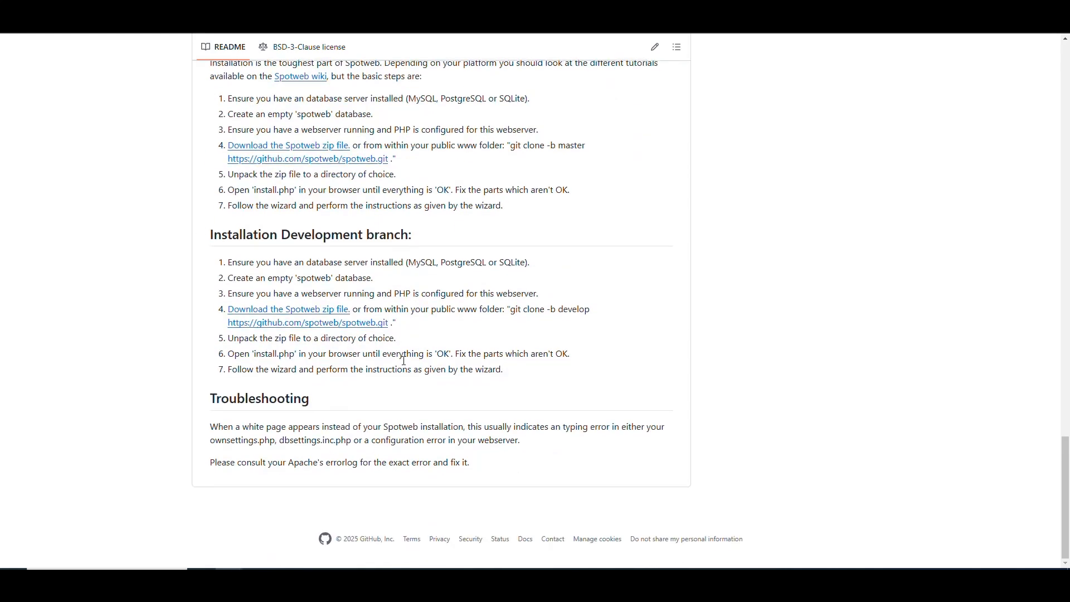
drag(473, 464, 190, 302)
click(640, 325)
scroll(645, 332, up, 20)
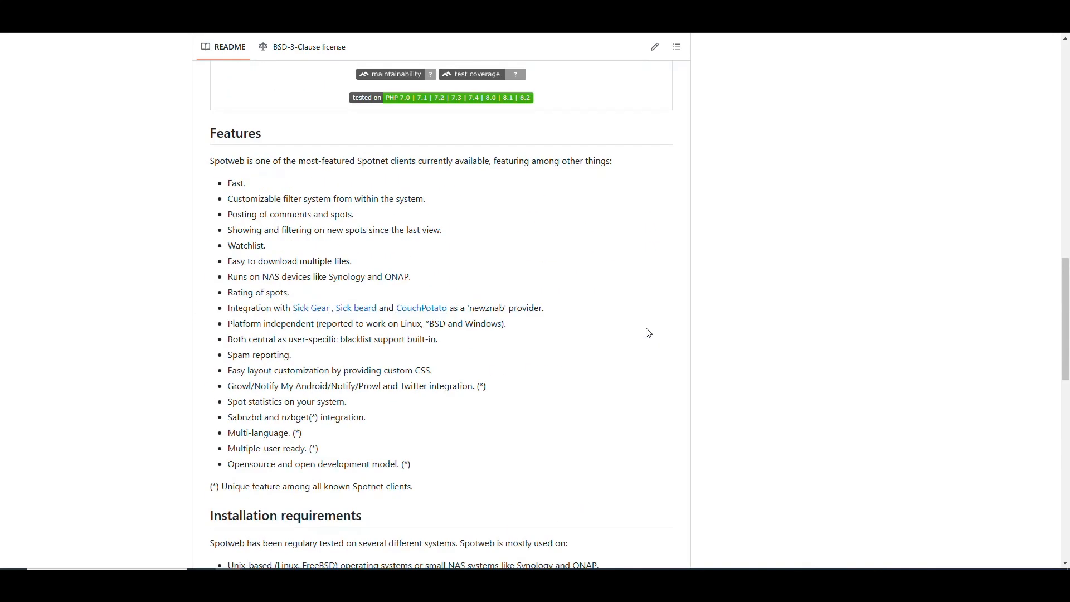
scroll(864, 275, down, 18)
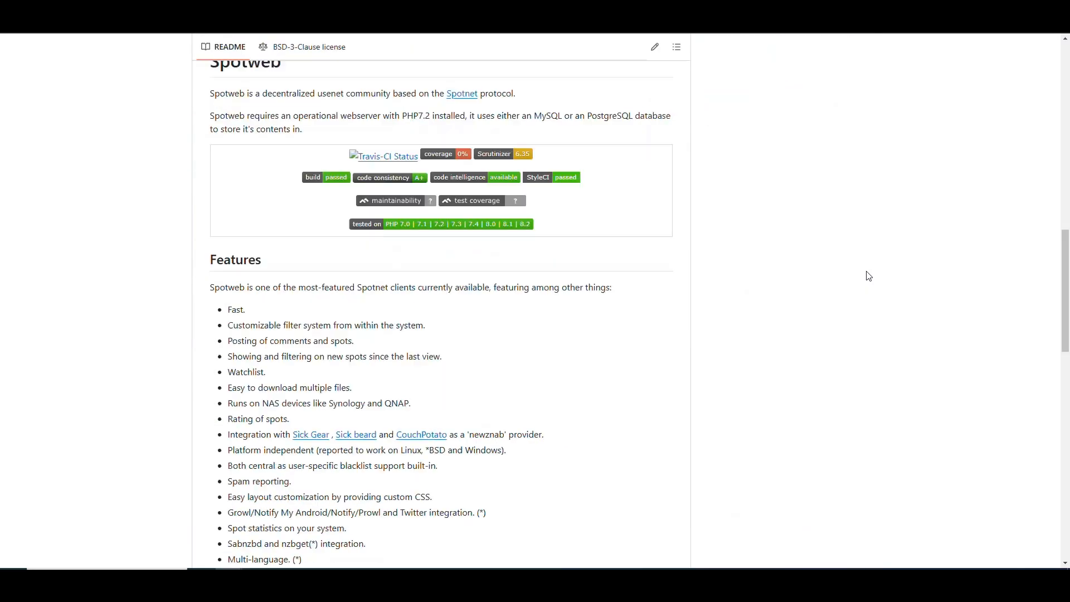
scroll(859, 276, down, 6)
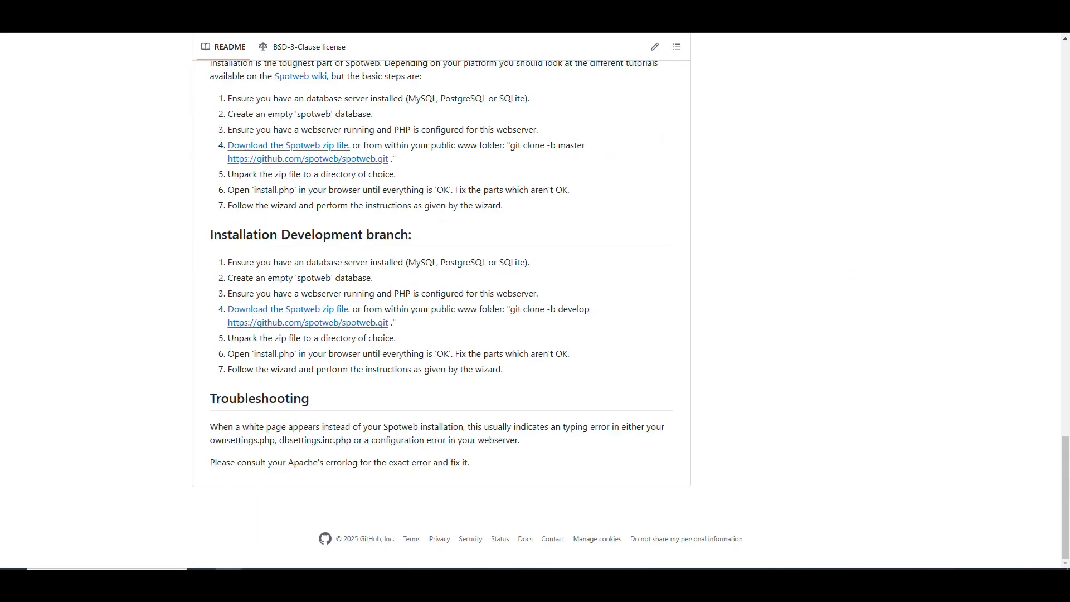
Switch to the Docker Hub page with the search results for spotweb.
click(845, 16)
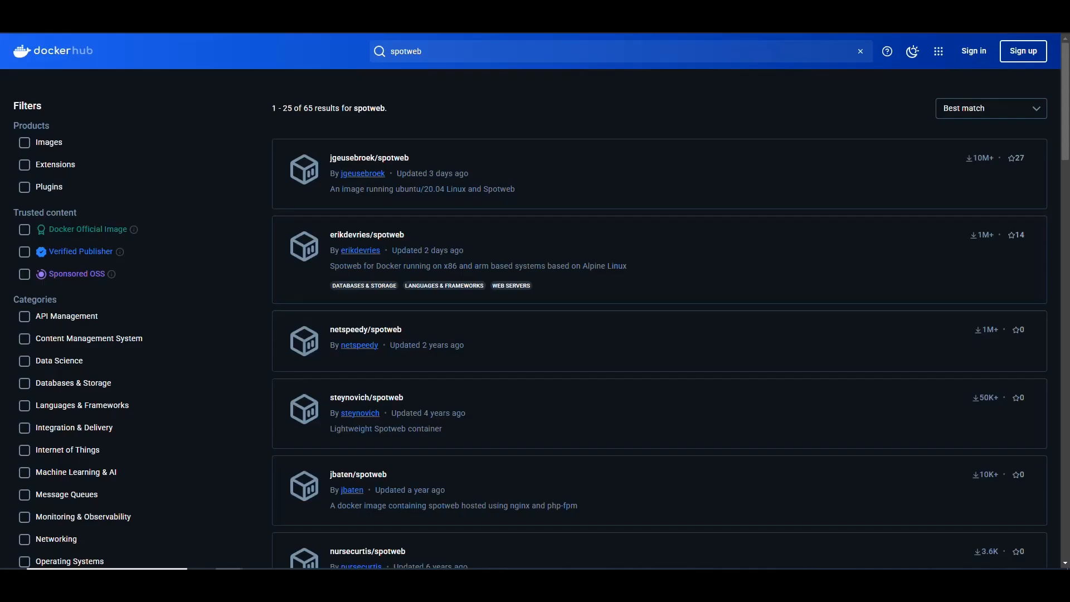
Open the erikdevries/spotweb image page from the Docker Hub search results.
click(374, 48)
click(295, 72)
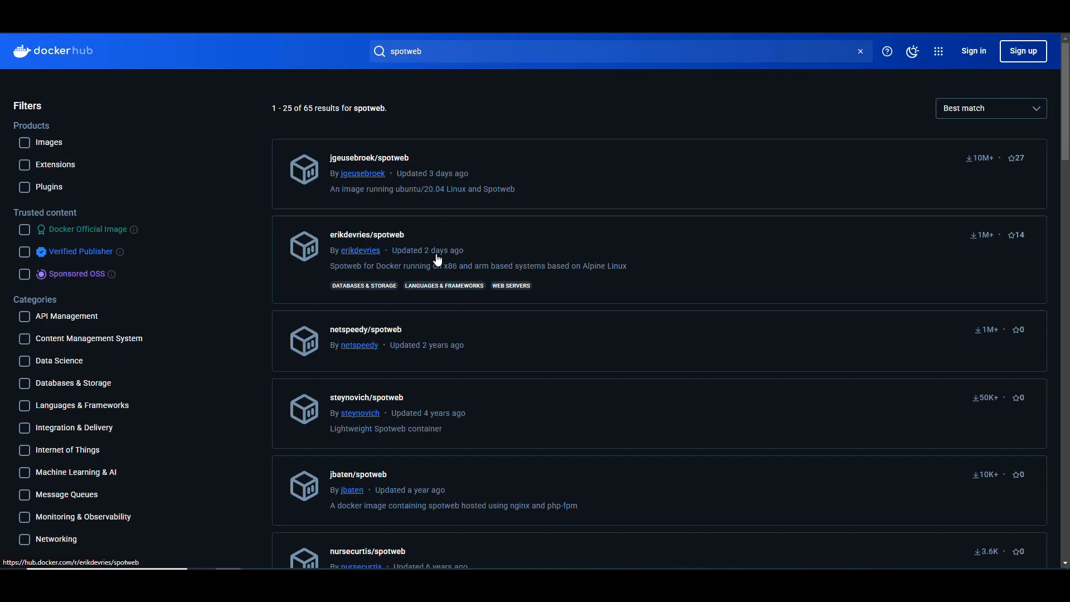
click(583, 270)
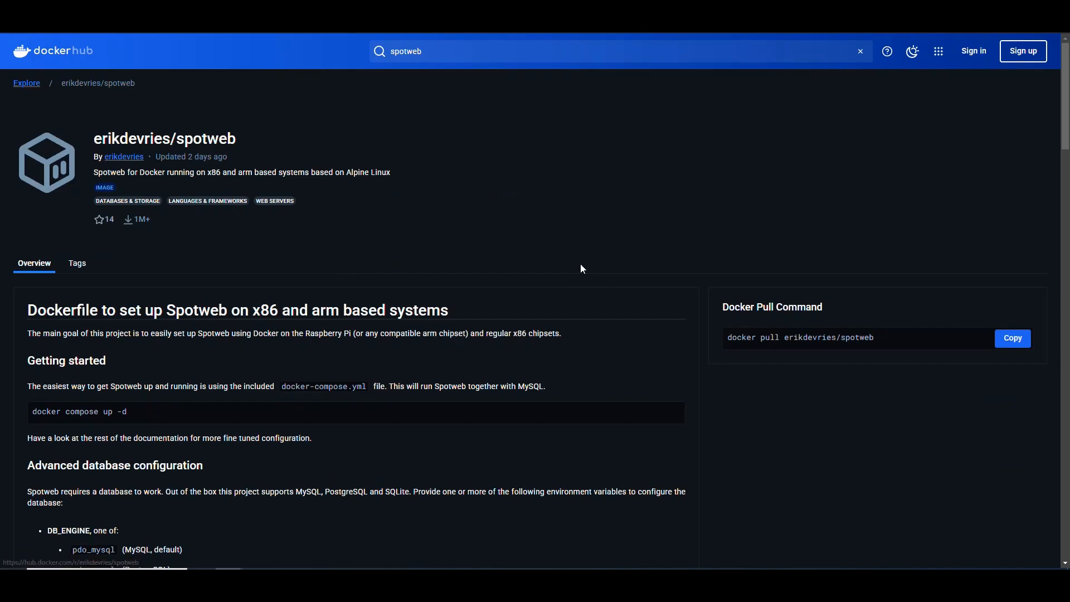
Read the image's Getting started section and the database engines supported under Advanced database configuration.
scroll(552, 212, down, 3)
scroll(535, 200, down, 2)
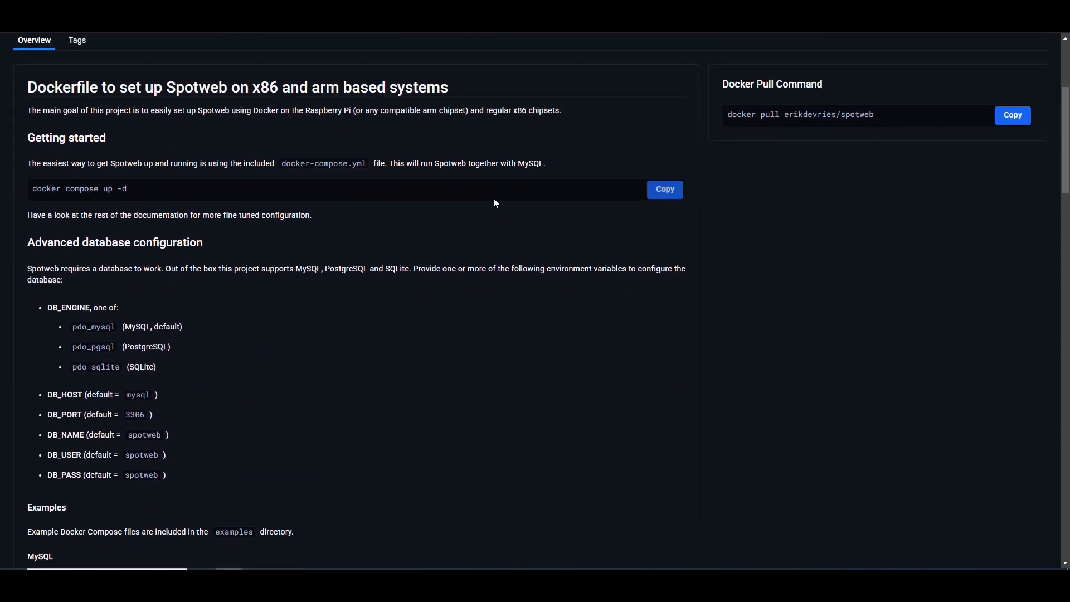
scroll(486, 196, down, 3)
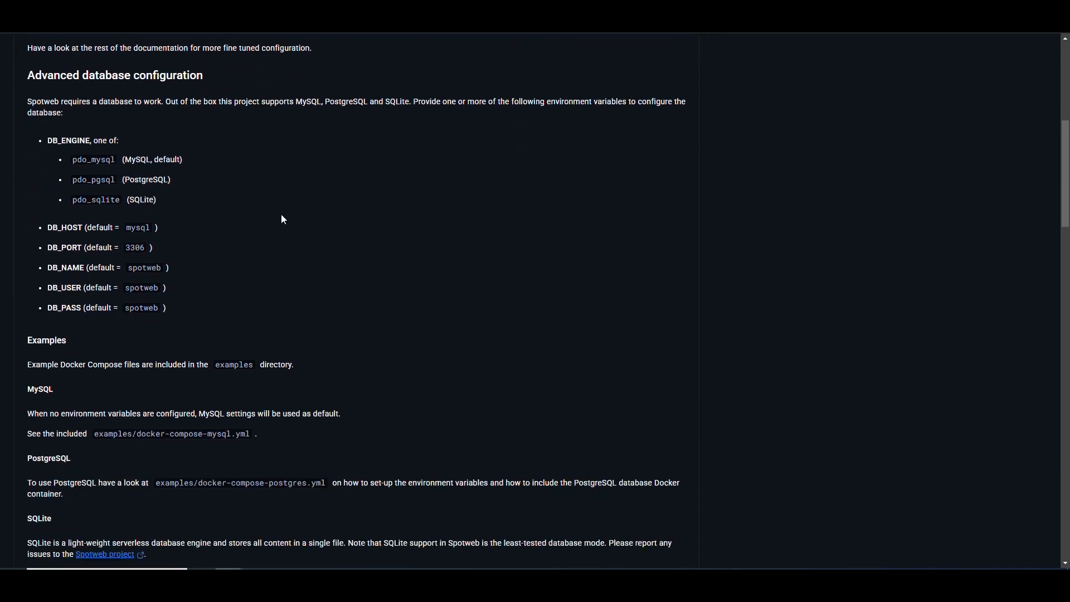
triple_click(44, 113)
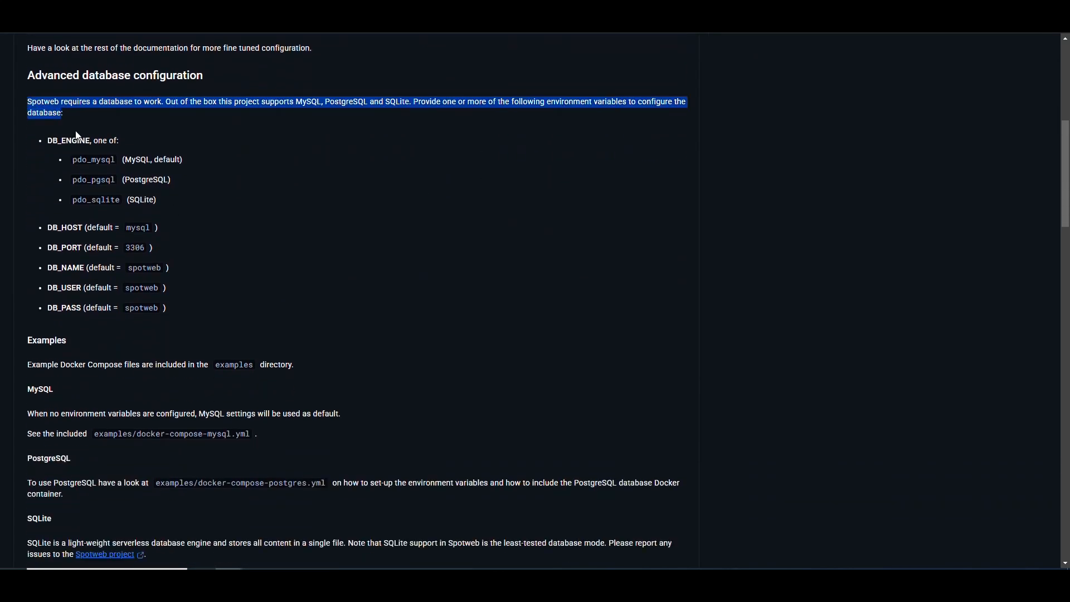
click(255, 157)
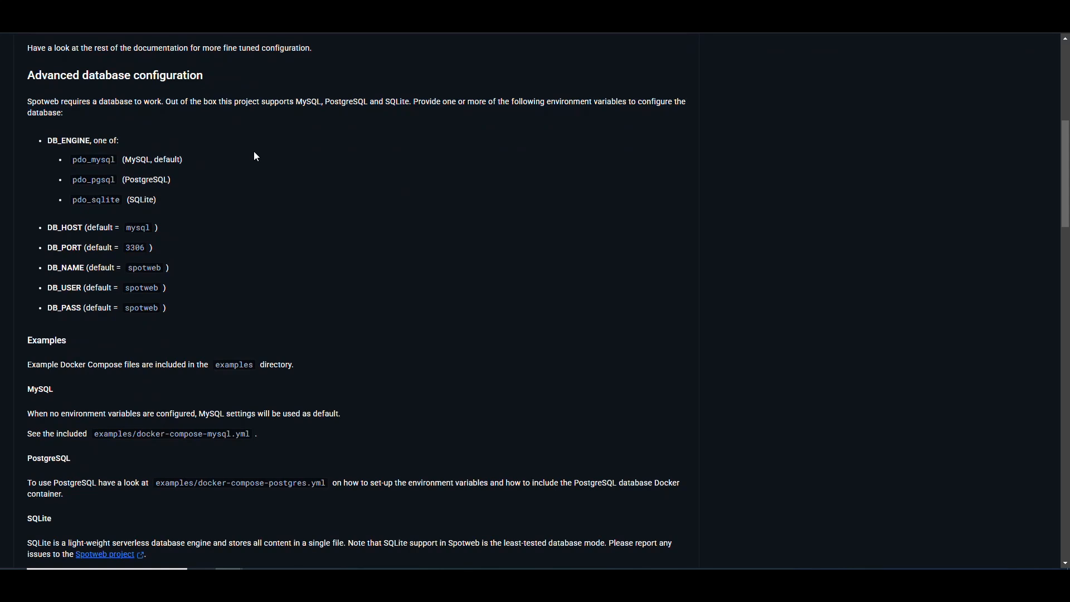
double_click(320, 102)
click(370, 170)
Review the DB_HOST, DB_PORT, DB_NAME, DB_USER and DB_PASS variables and the example MySQL, PostgreSQL, SQLite and external database setups.
double_click(61, 228)
double_click(64, 248)
double_click(66, 268)
double_click(64, 288)
double_click(64, 307)
click(248, 260)
scroll(234, 229, down, 6)
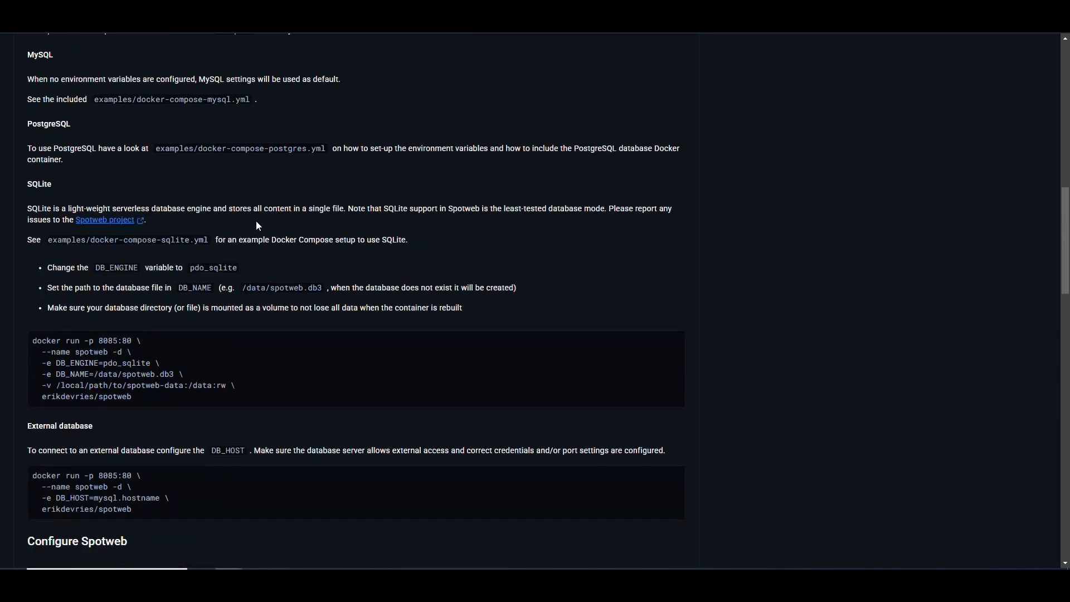
scroll(253, 220, up, 6)
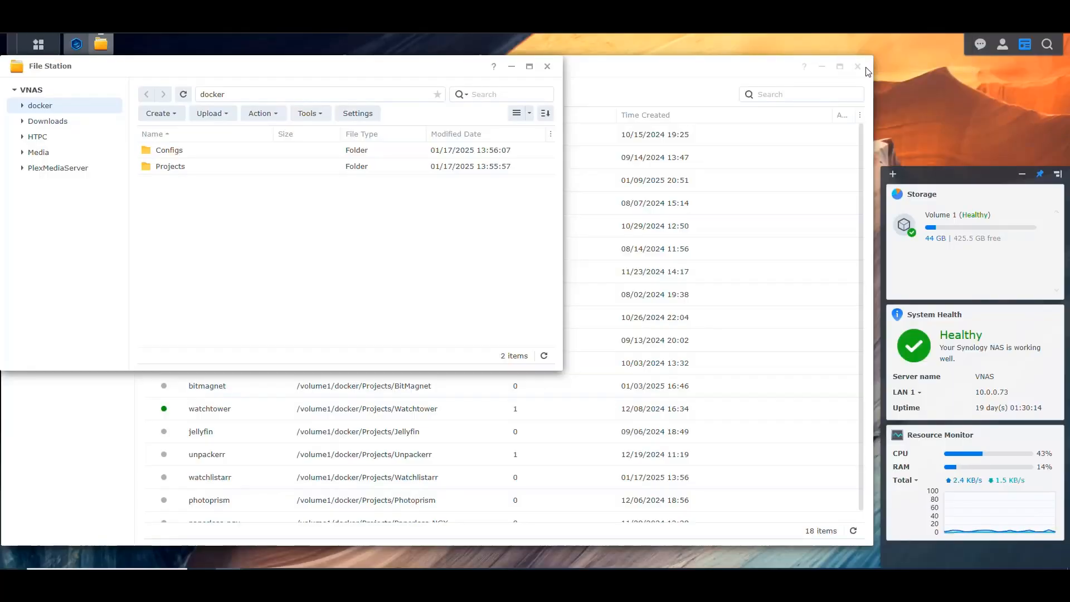
Switch to File Station on the Synology NAS and create a folder named SpotWeb inside docker/Projects.
double_click(179, 167)
click(159, 113)
click(173, 136)
text(SpotWeb)
key(Return)
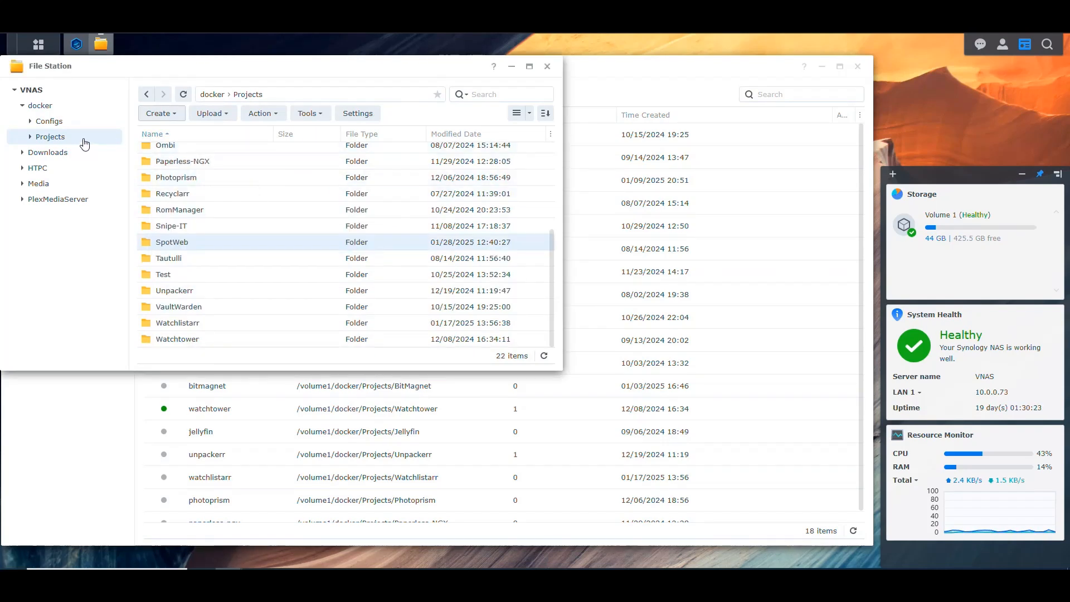
Create a folder named SpotWeb inside docker/Configs.
click(62, 128)
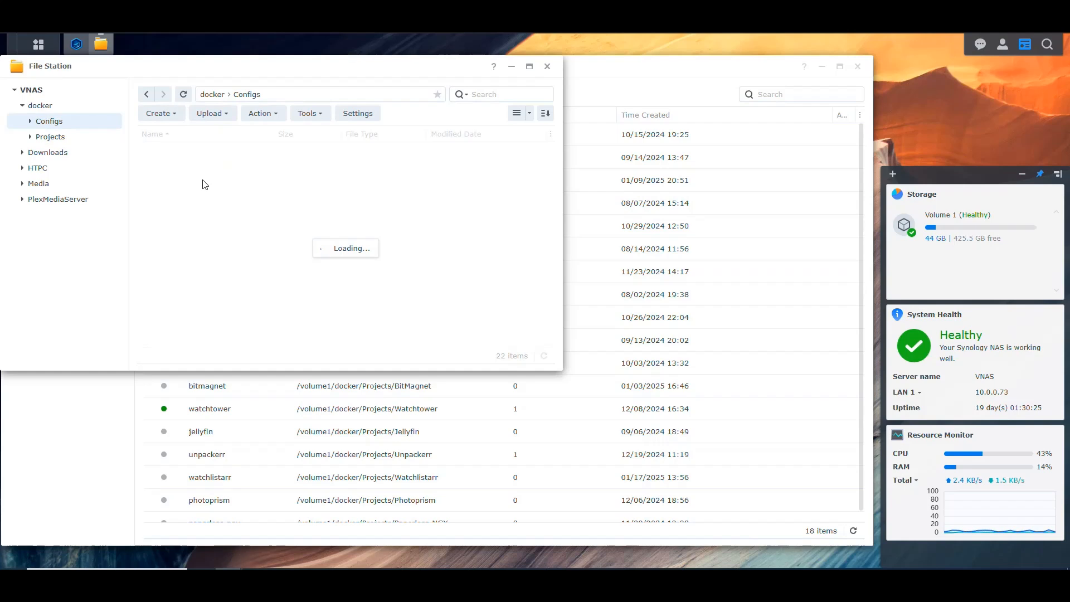
click(158, 113)
click(178, 135)
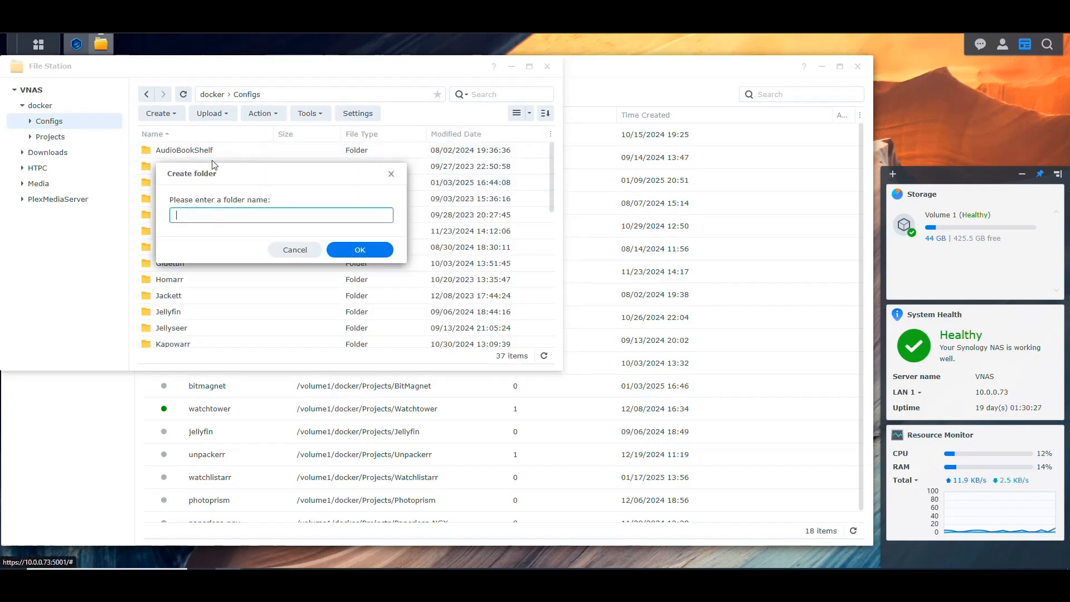
text(SpotWeb)
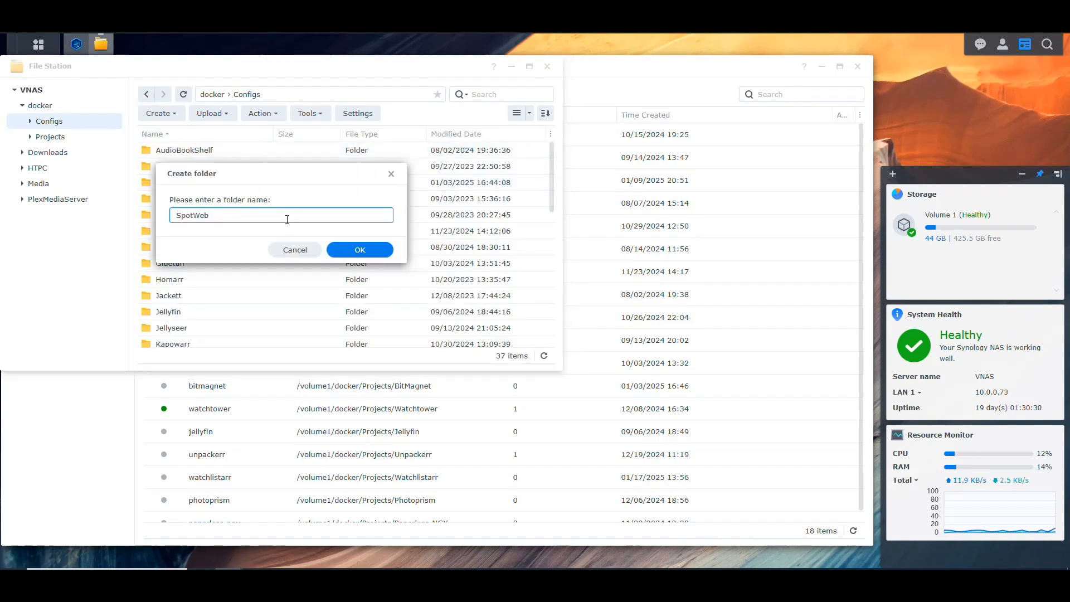
click(359, 250)
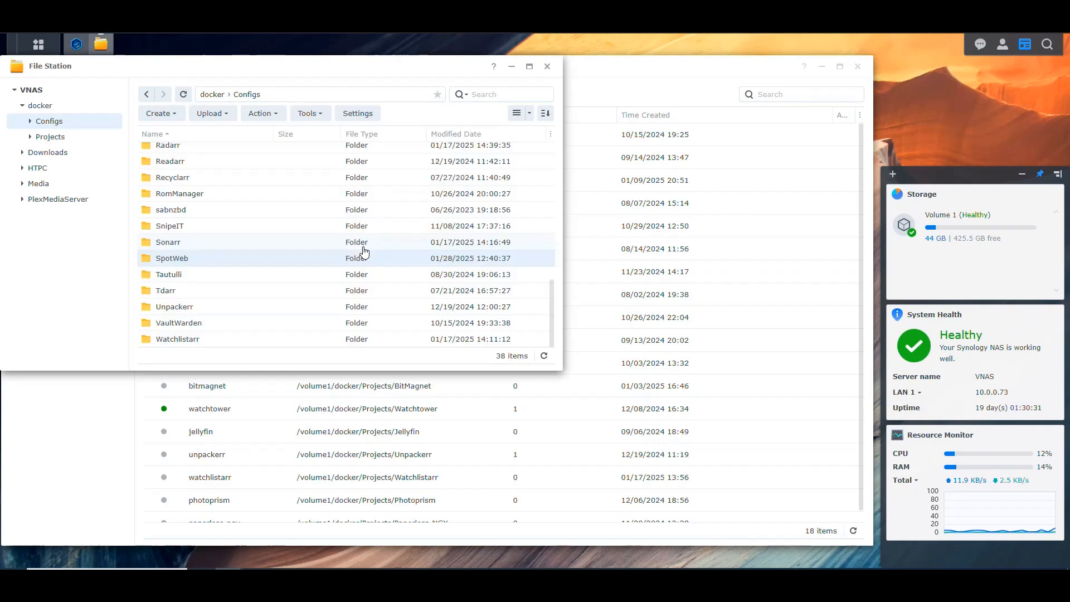
Create a DB subfolder inside docker/Configs/SpotWeb and look into it.
double_click(184, 259)
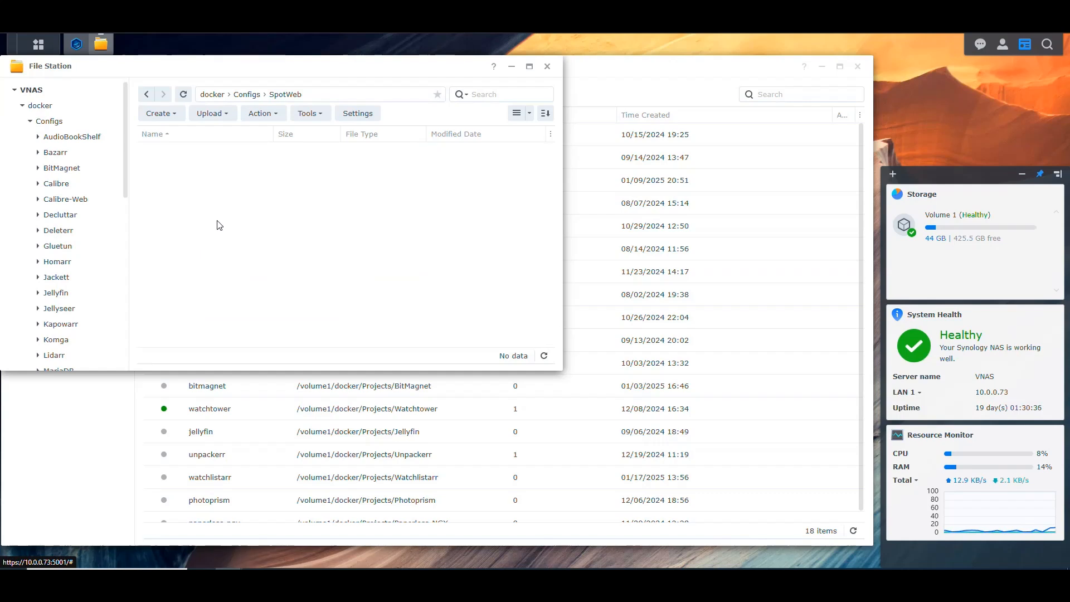
click(165, 116)
click(180, 136)
text(DB)
key(Return)
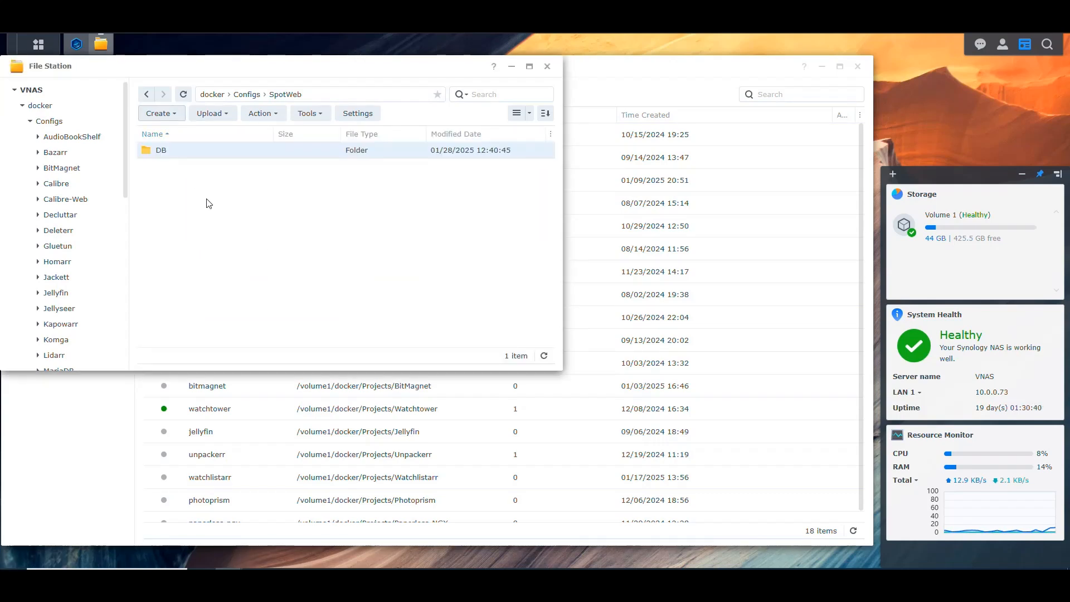
double_click(167, 152)
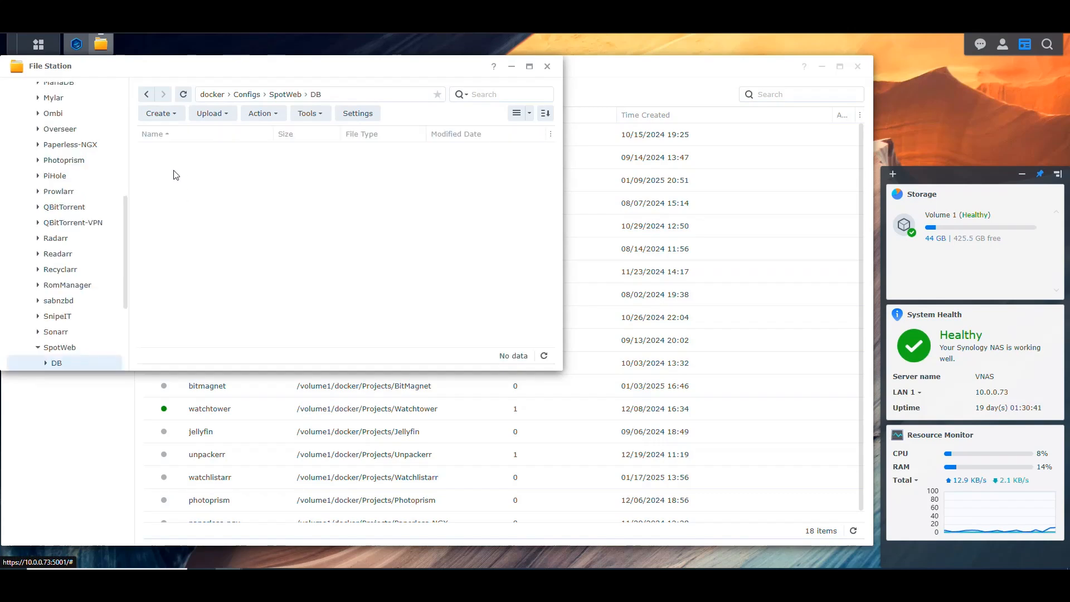
click(146, 94)
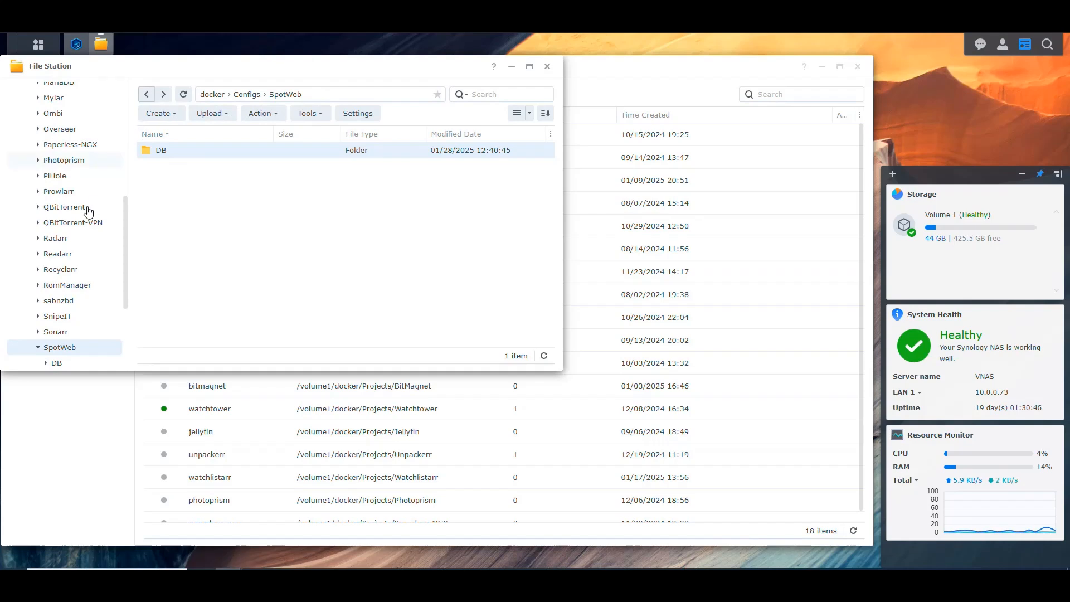
scroll(84, 206, up, 5)
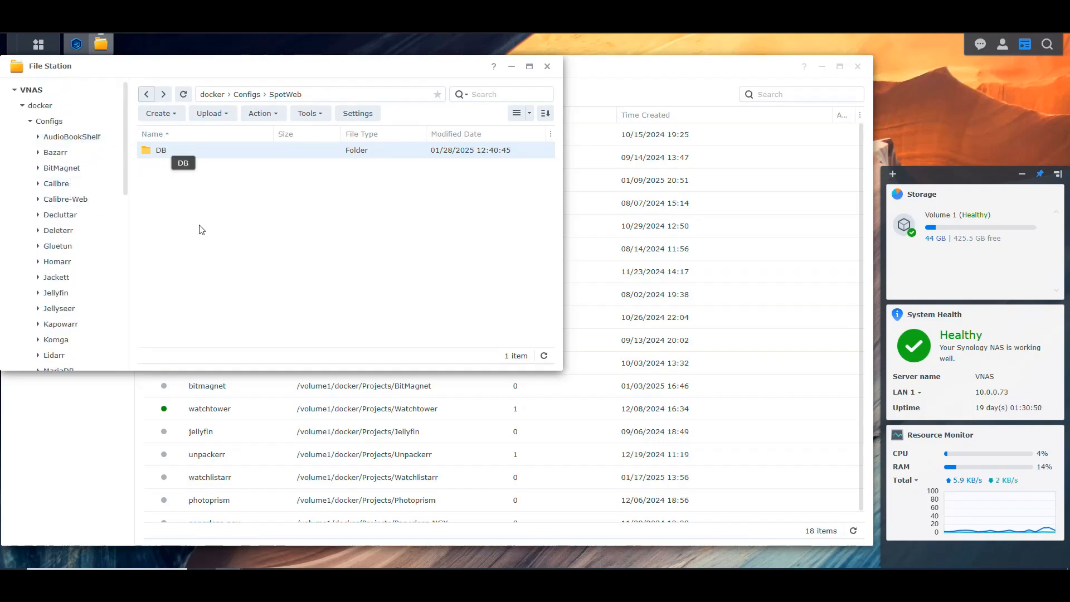
Start a new Container Manager project named spotweb with /docker/Projects/SpotWeb as its path.
click(103, 45)
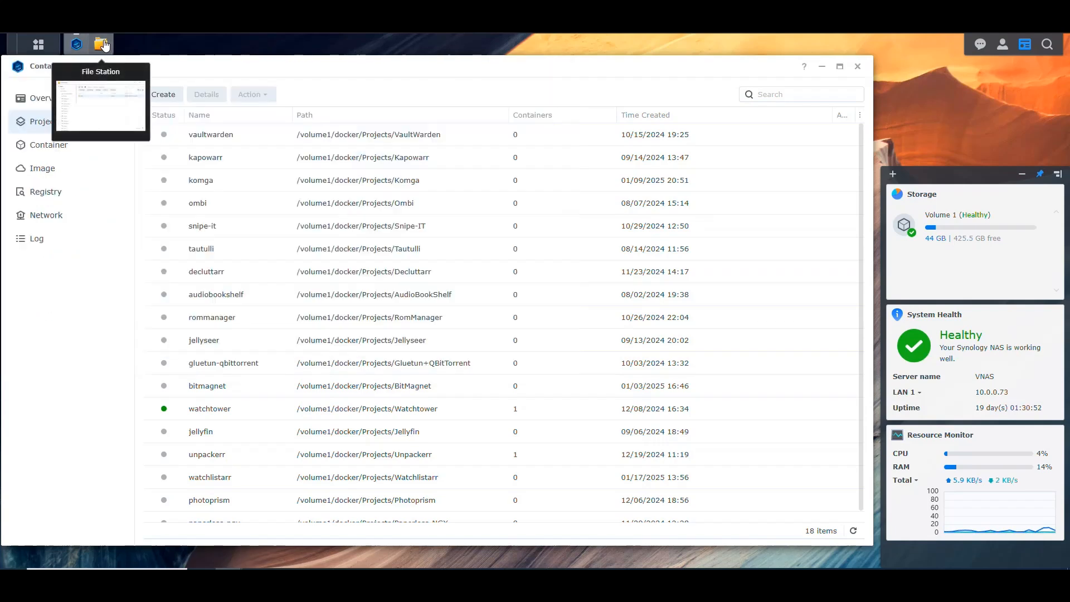
click(162, 94)
text(spotweb)
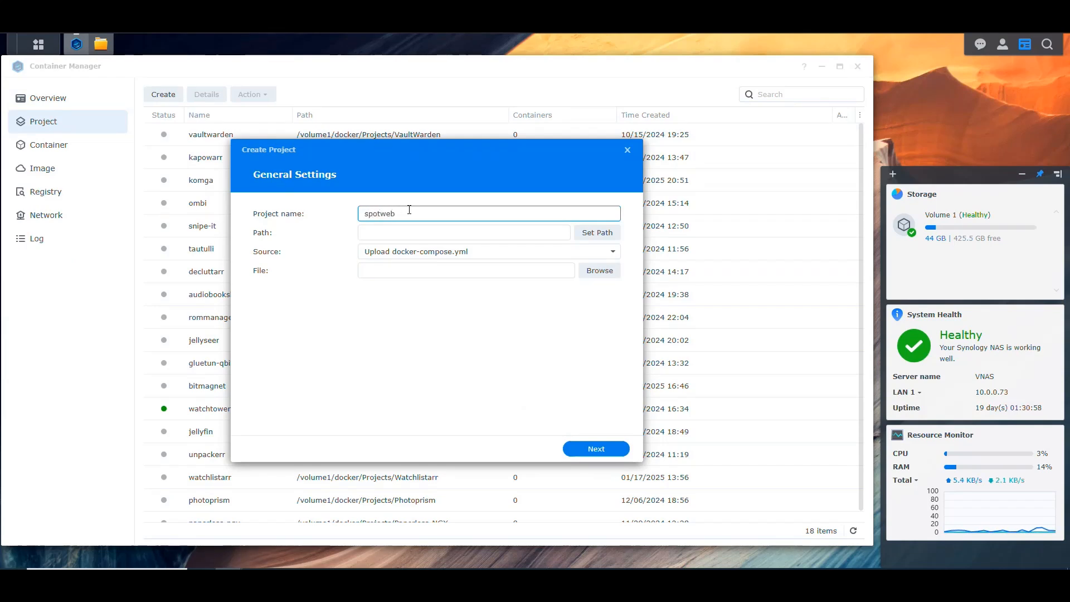
click(591, 234)
click(336, 216)
click(344, 248)
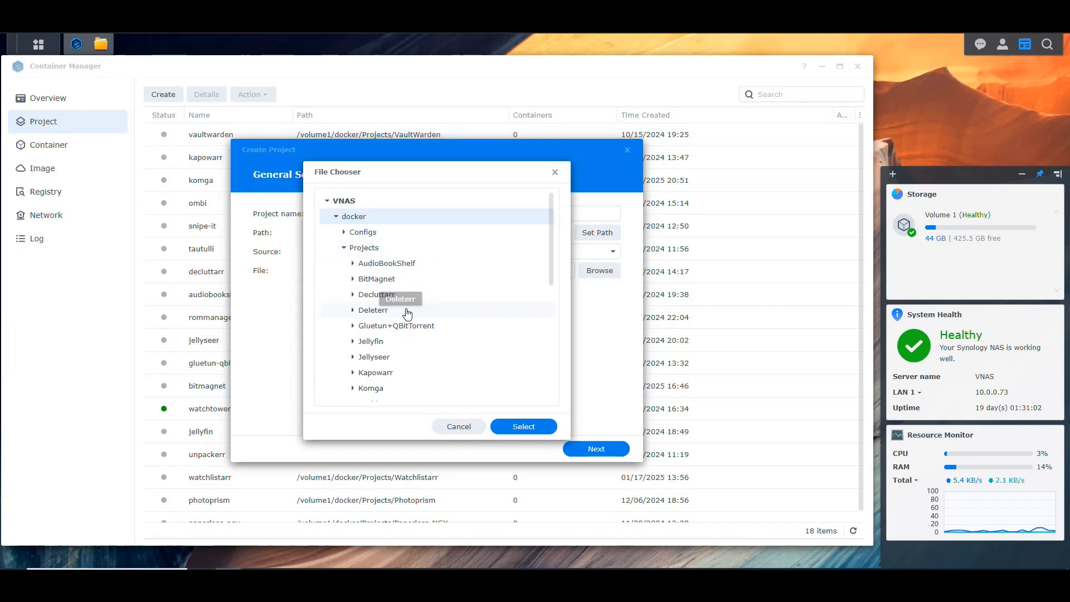
scroll(406, 313, down, 3)
click(383, 373)
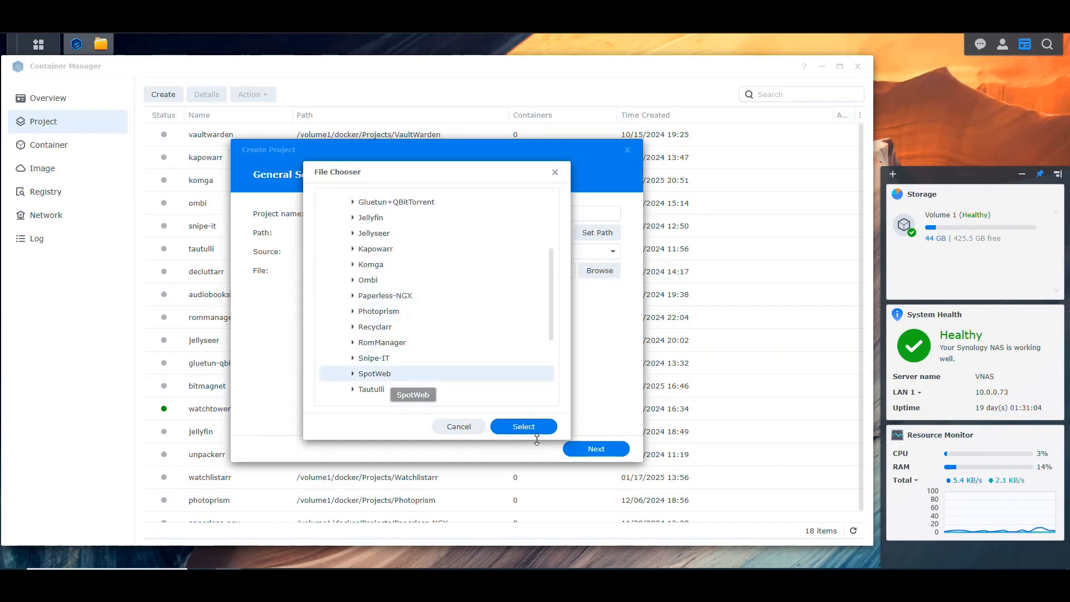
click(527, 427)
Write a new docker-compose.yml, version "3", with service spotweb, image erikdevries/spotweb:latest and container name SpotWeb, and create the project without starting it.
click(485, 251)
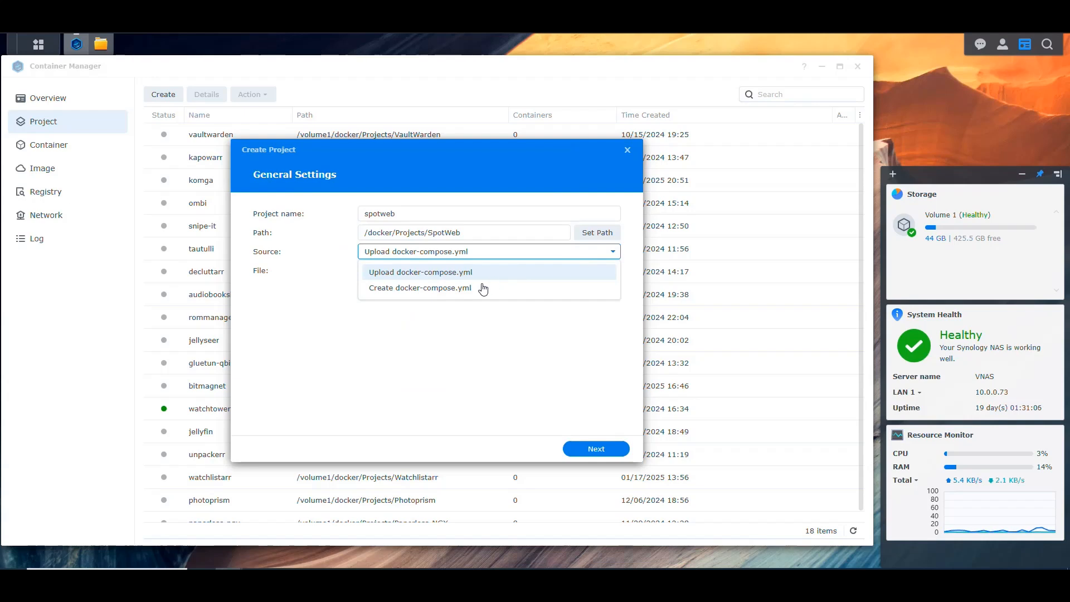
click(487, 287)
click(439, 317)
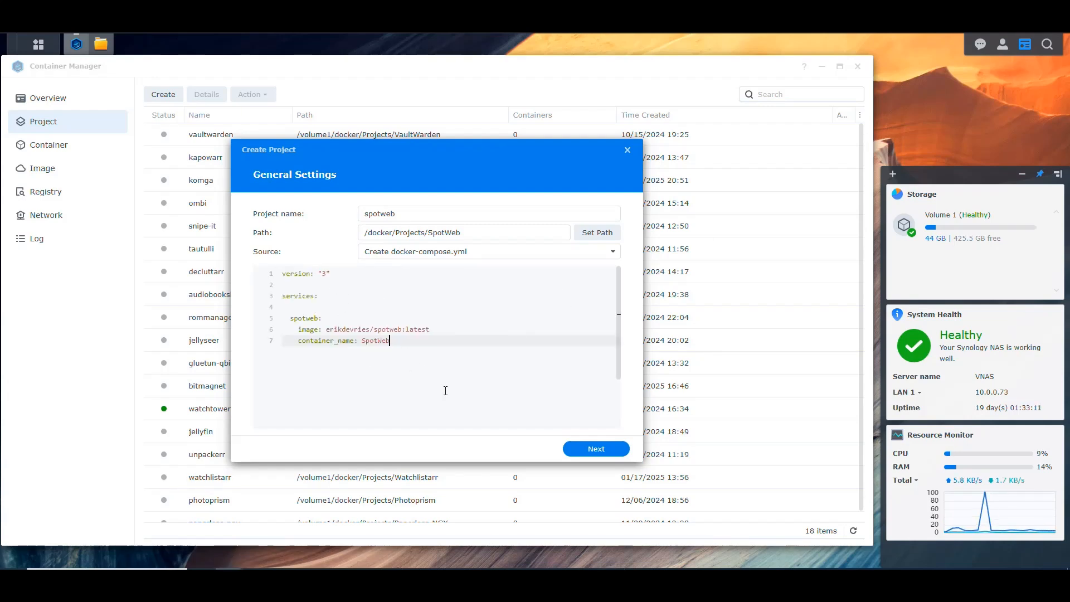
click(608, 450)
click(608, 450)
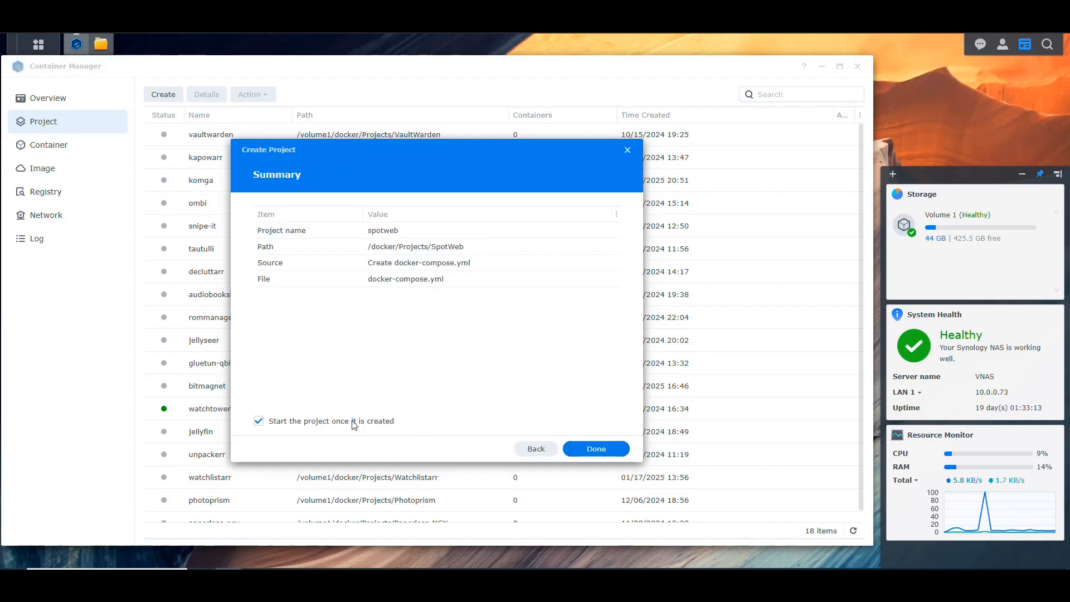
click(599, 449)
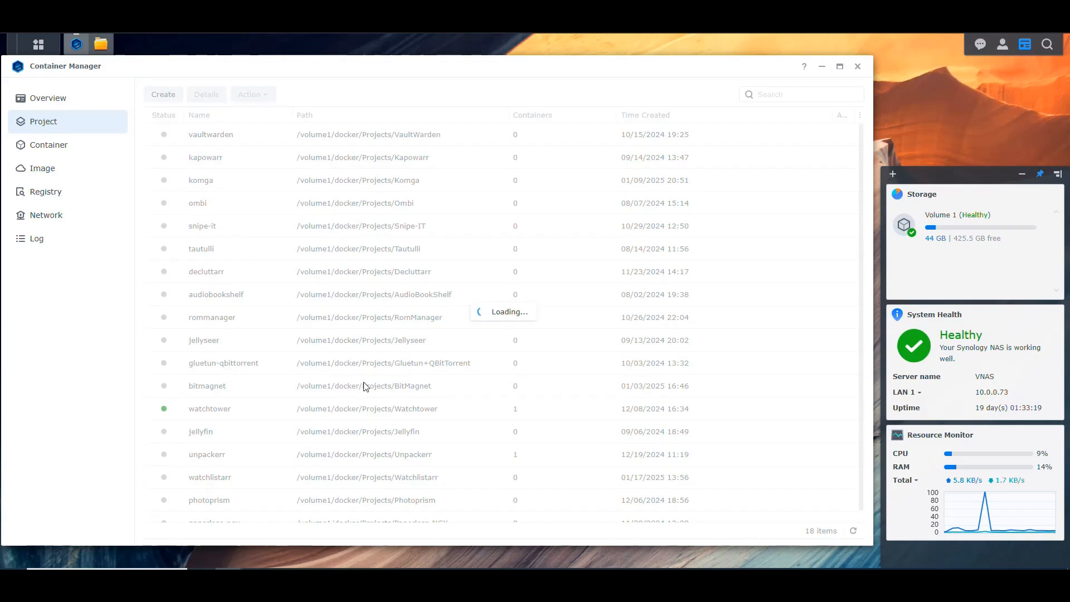
Open the YAML configuration of the spotweb project.
scroll(287, 362, down, 1)
scroll(228, 484, up, 1)
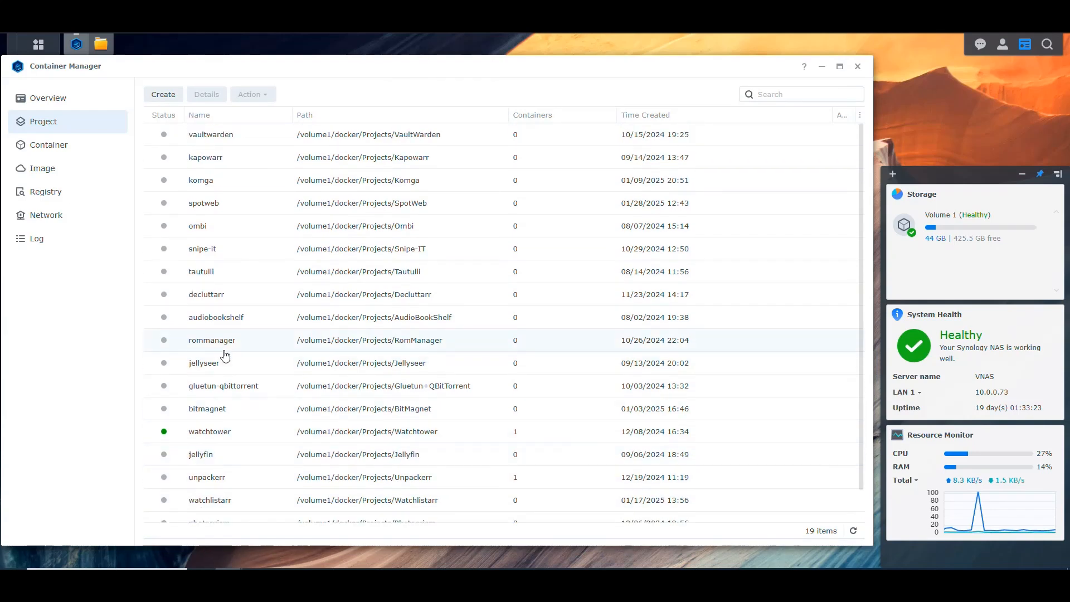
double_click(206, 204)
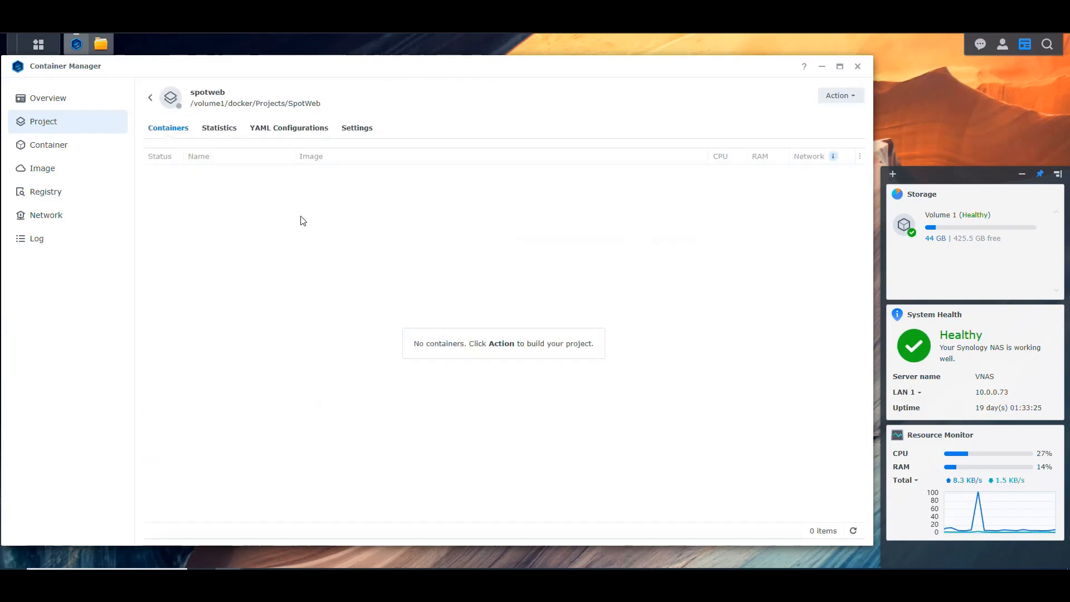
click(299, 131)
Add a blank line at the end of the compose file and another below the spotweb service name.
click(362, 270)
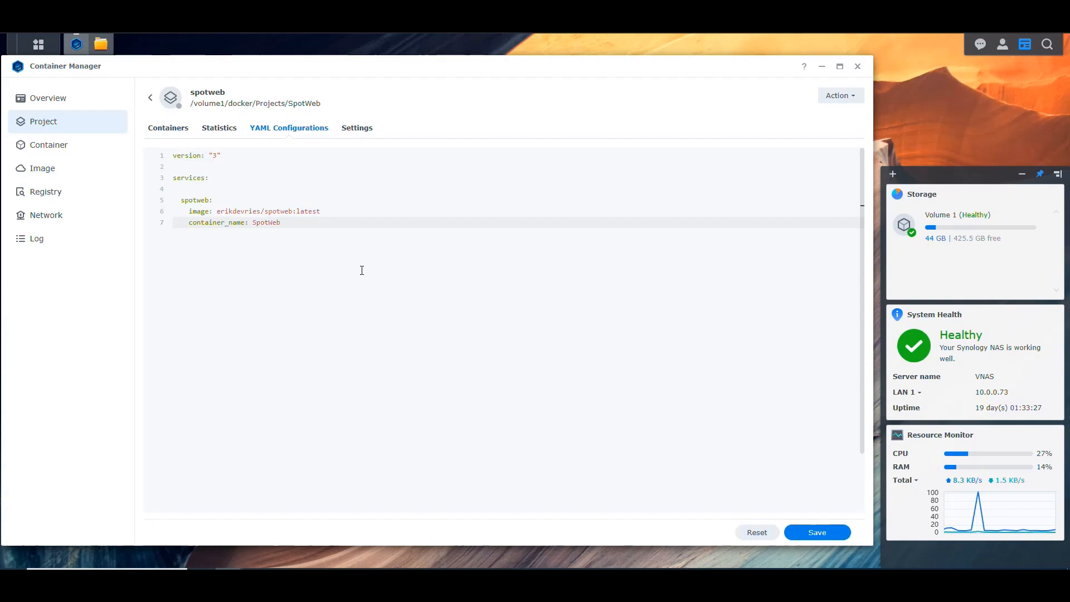
key(Return)
key(Up)
key(Up)
key(Up)
key(End)
key(Return)
Add the comment "# Container for application" directly above the spotweb service.
key(Up)
key(Up)
key(Up)
key(Up)
key(Up)
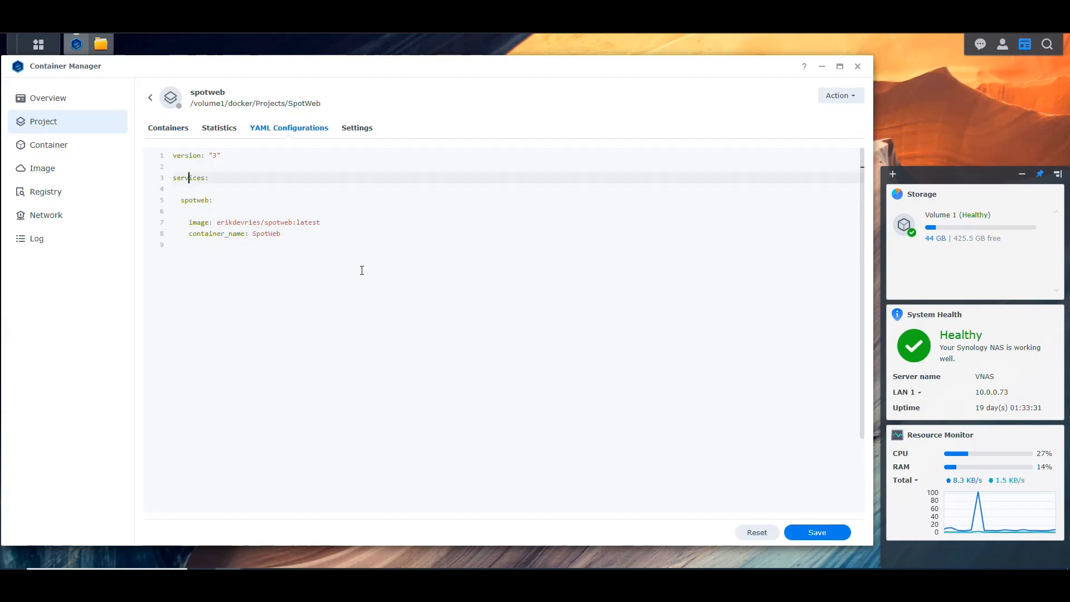
key(Down)
key(Down)
key(Down)
key(Down)
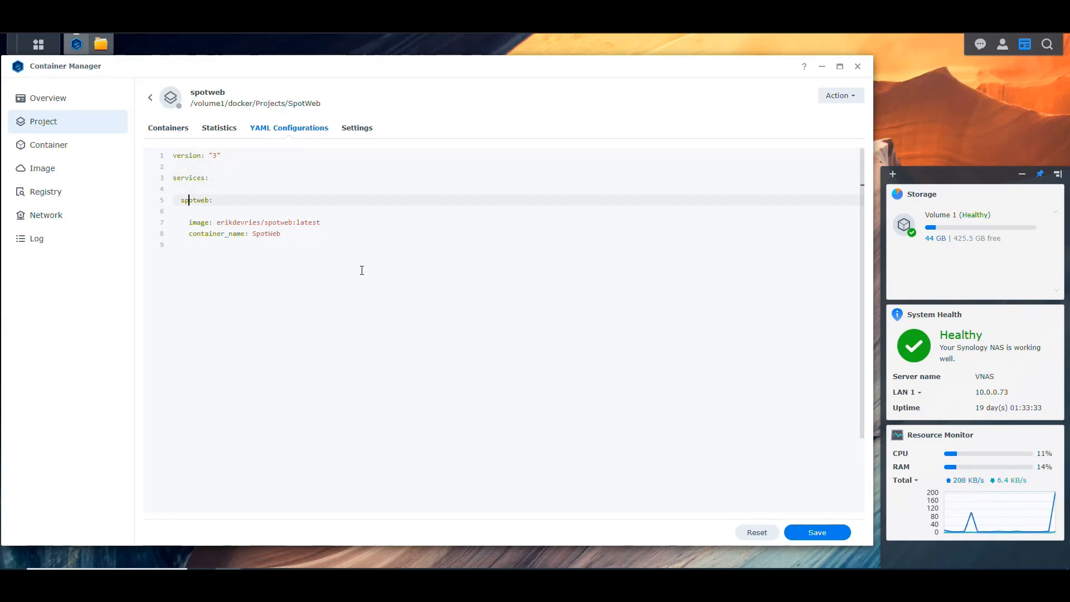
key(Up)
key(Return)
text(# Container for application)
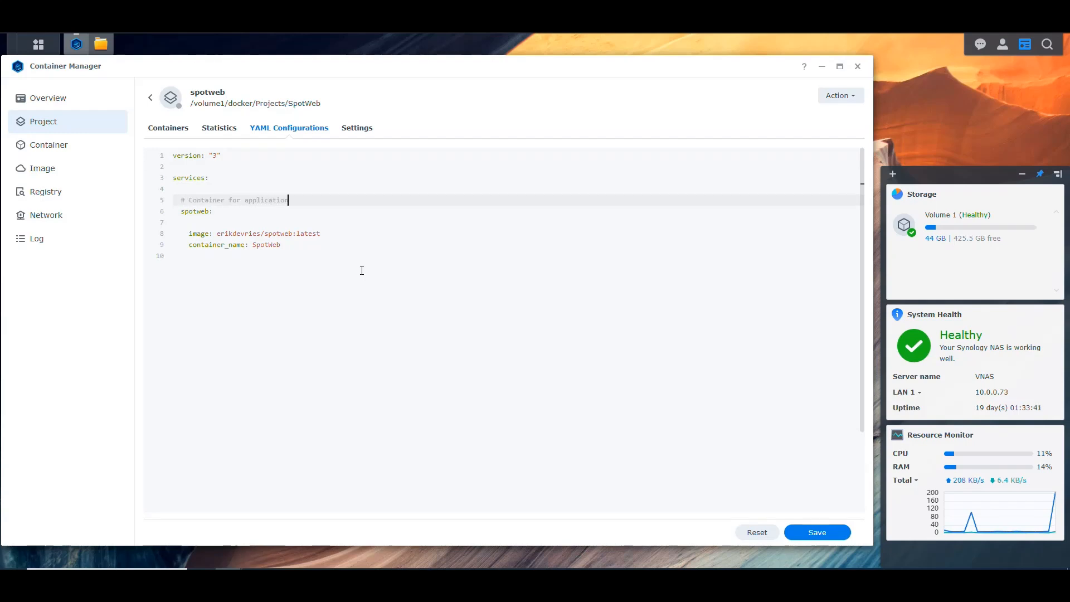
Remove the blank lines at the end of the compose file and below the spotweb service name.
key(Down)
key(Down)
key(Down)
key(Down)
key(Down)
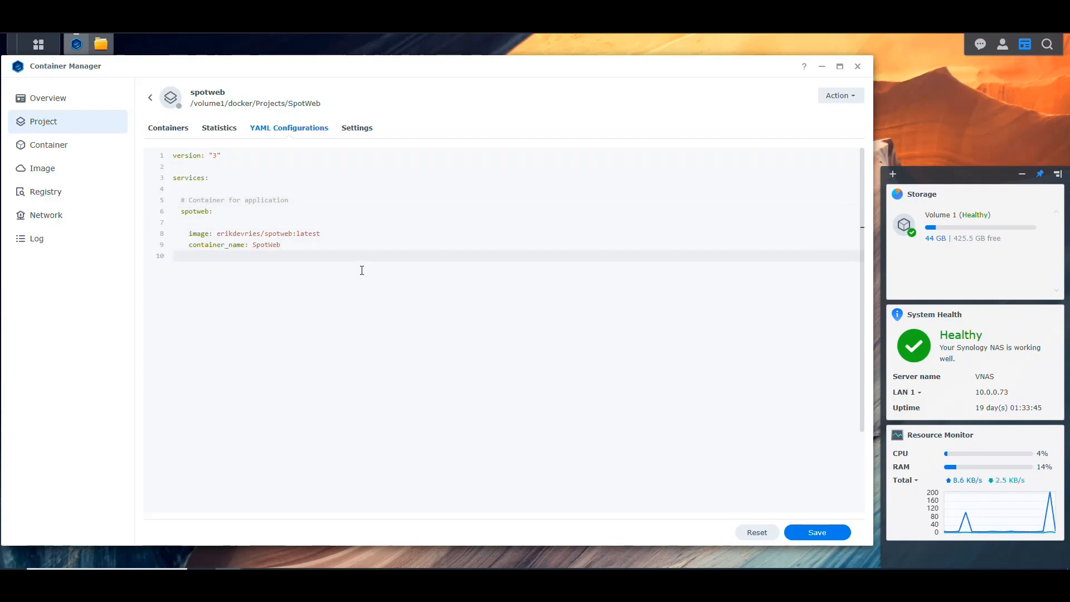
key(BackSpace)
key(Up)
key(Up)
key(Up)
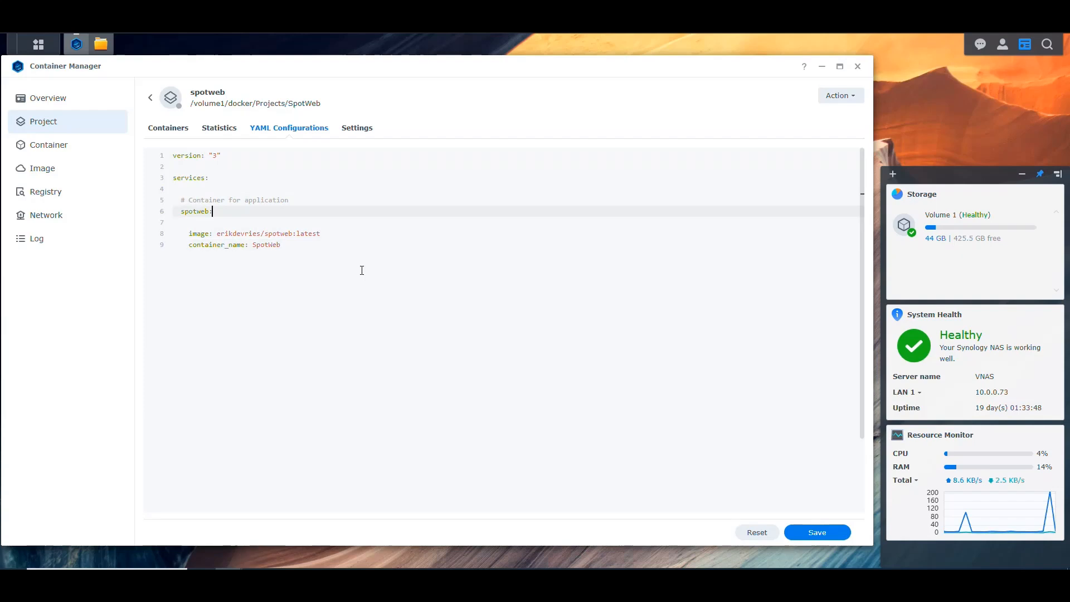
key(Delete)
key(Down)
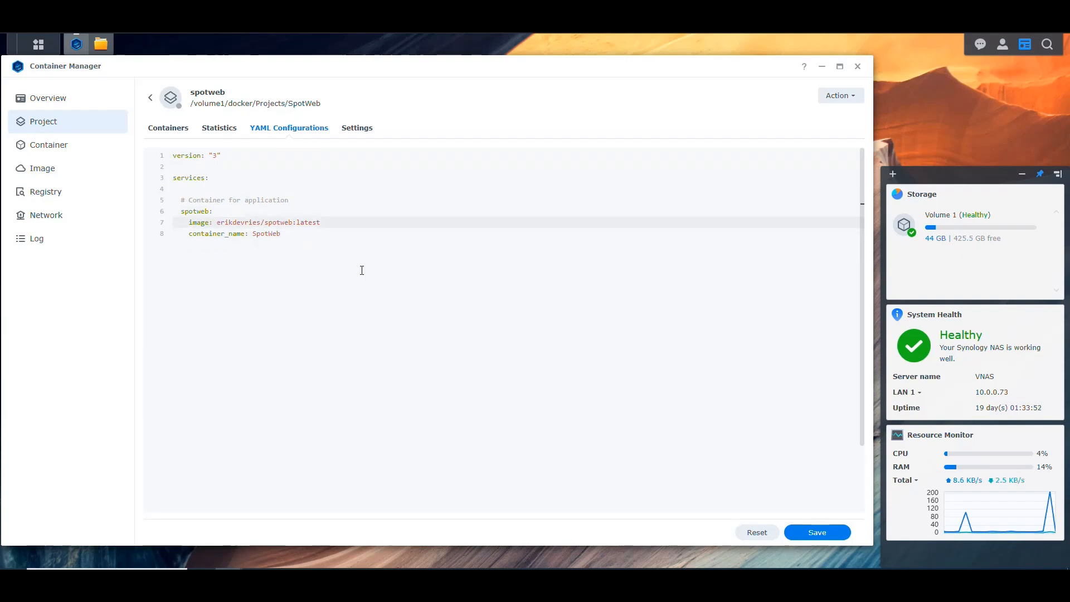
Add the spotweb environment, port 8071:80/tcp, dependency and restart settings, plus a spotweb_db service on linuxserver/mariadb:latest with its database passwords.
key(Down)
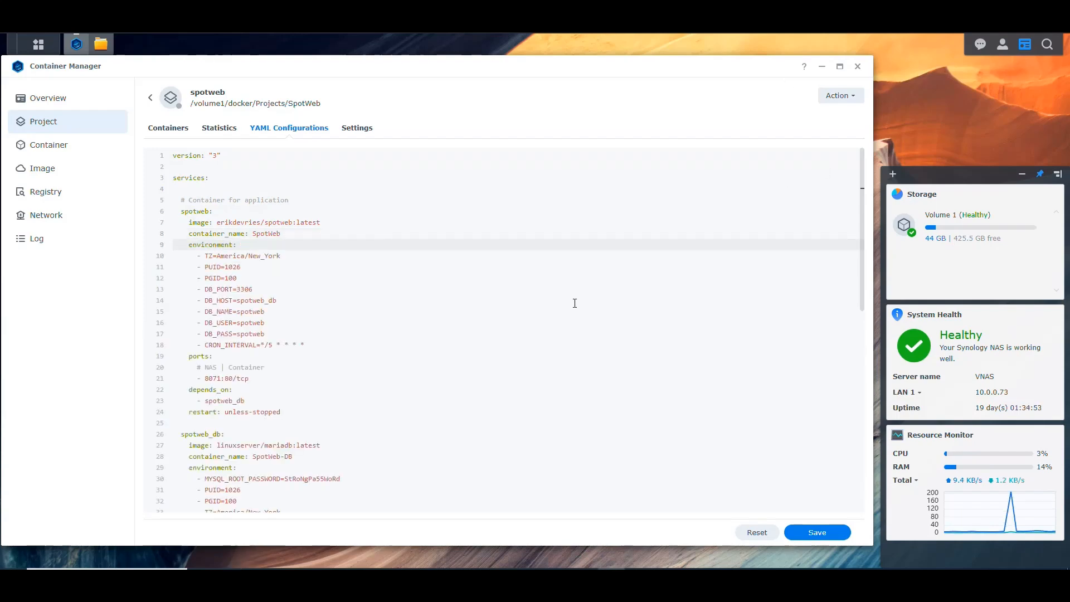
Examine the timezone, PUID and PGID variables in the environment section of the spotweb service.
click(307, 256)
key(Up)
key(shift+Home)
drag(282, 256, 204, 257)
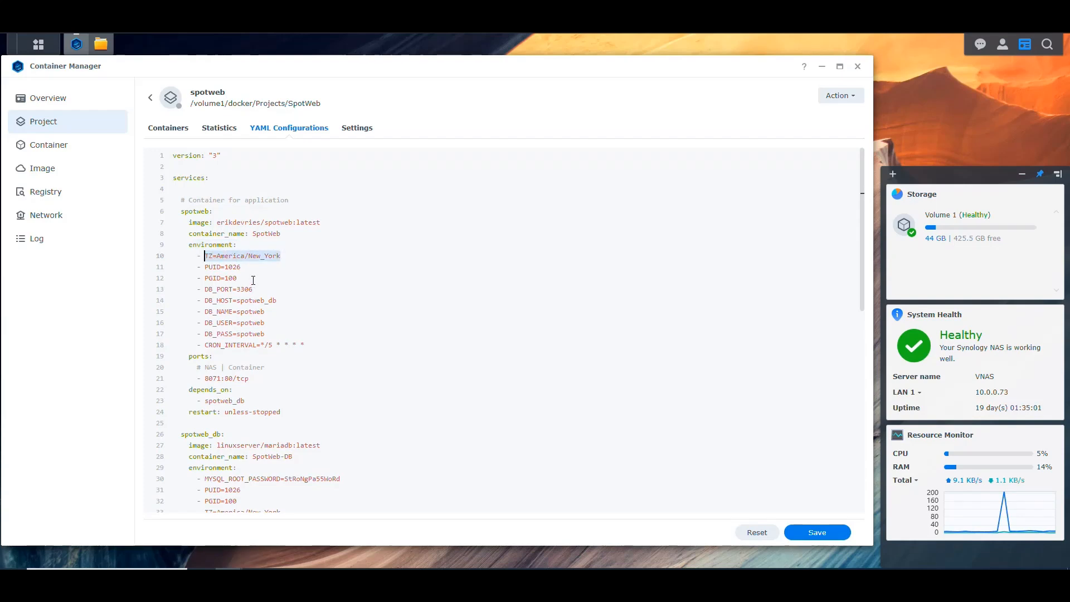
click(258, 256)
drag(238, 278, 203, 267)
click(234, 268)
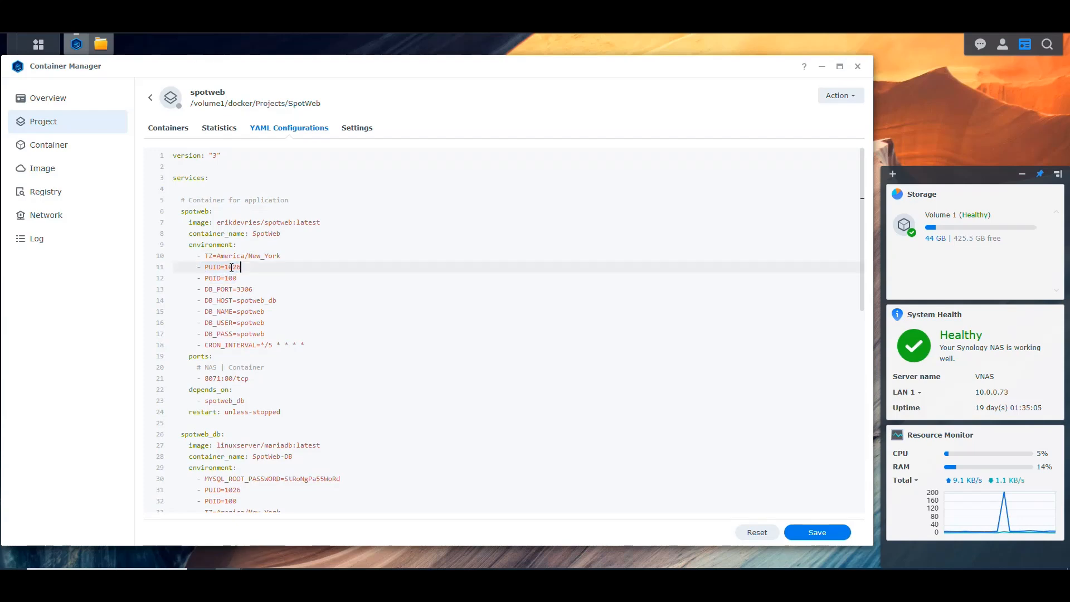
double_click(234, 267)
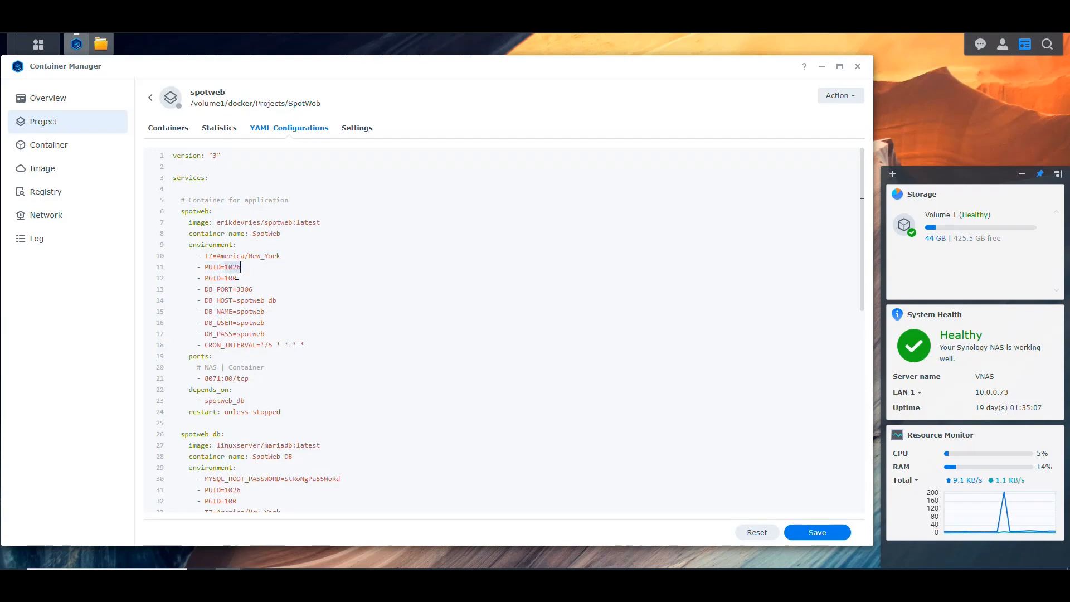
click(238, 278)
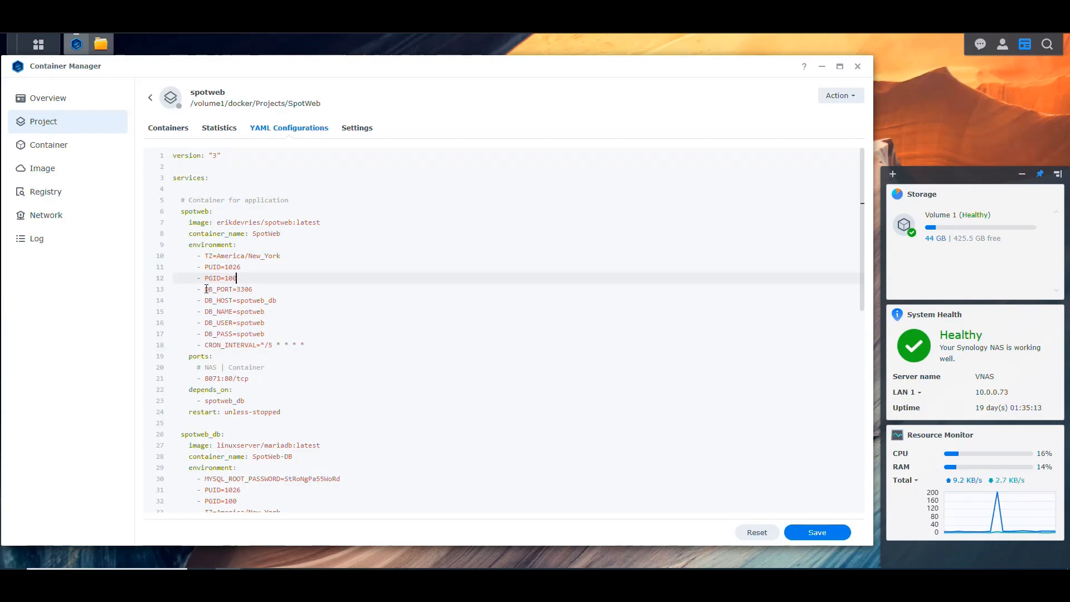
Review the spotweb service's database port, host, name, user and password variables and its cron interval.
drag(206, 289, 270, 333)
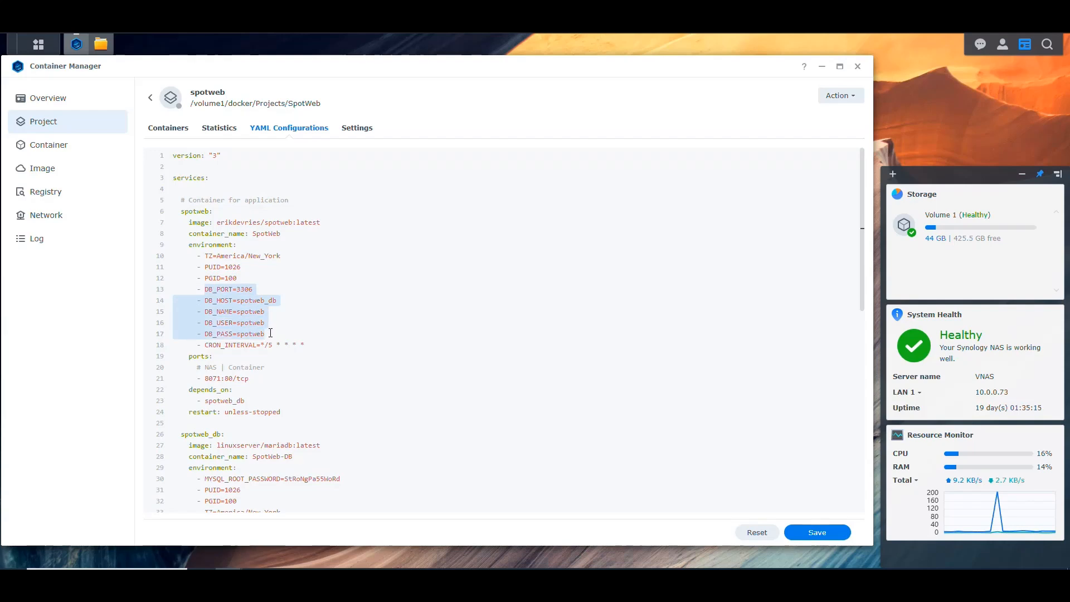
click(259, 289)
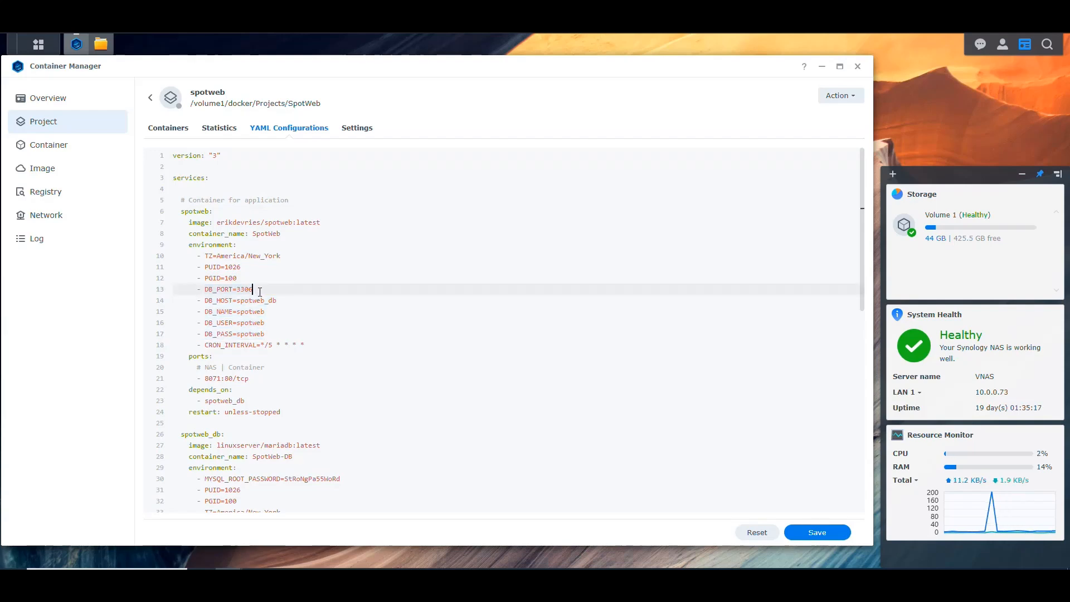
double_click(253, 289)
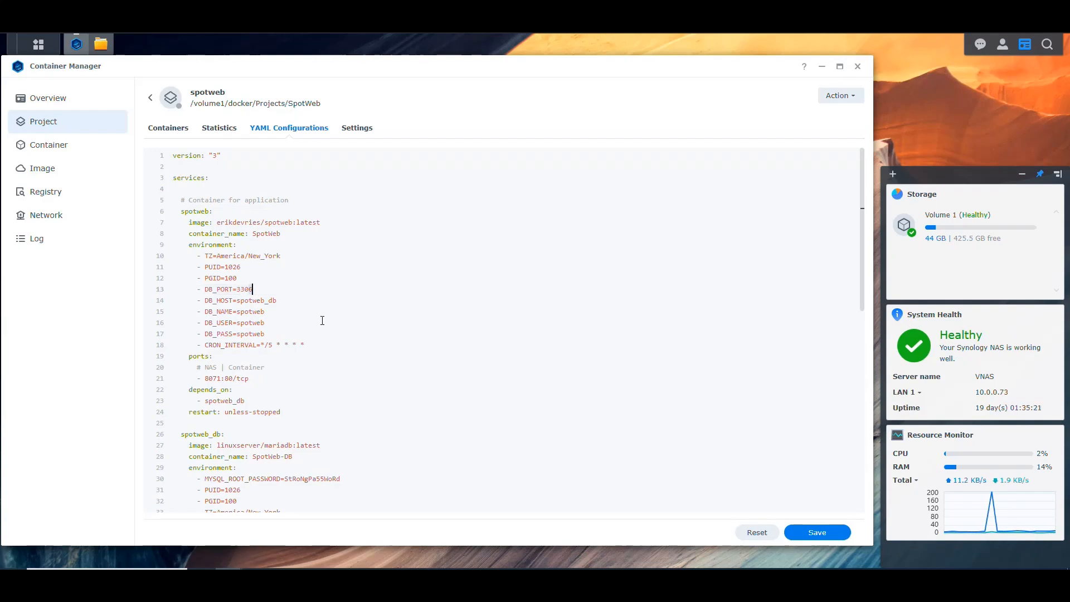
click(267, 291)
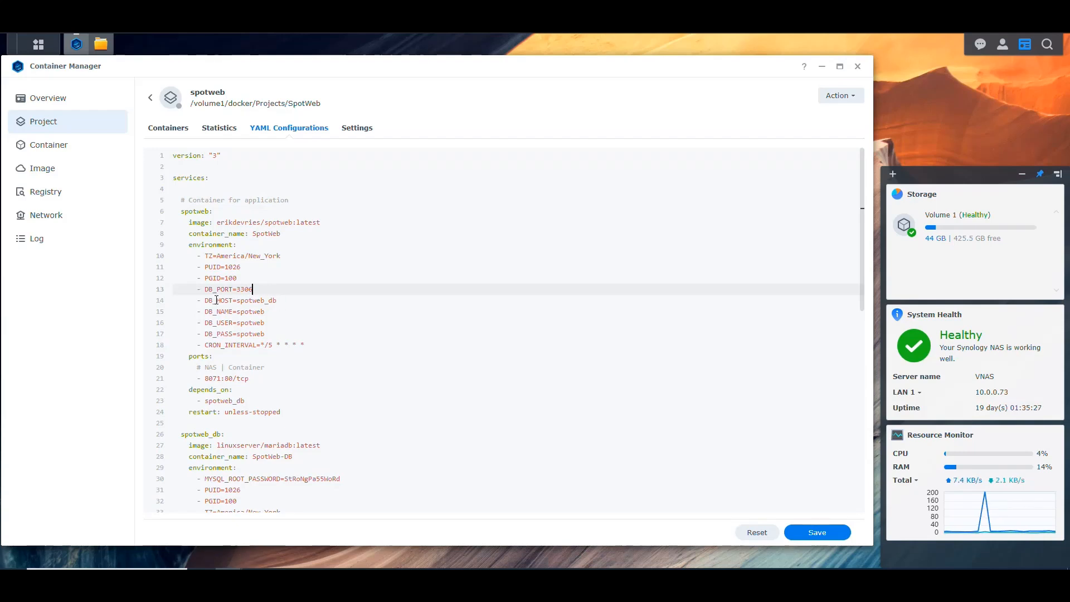
drag(277, 301, 238, 301)
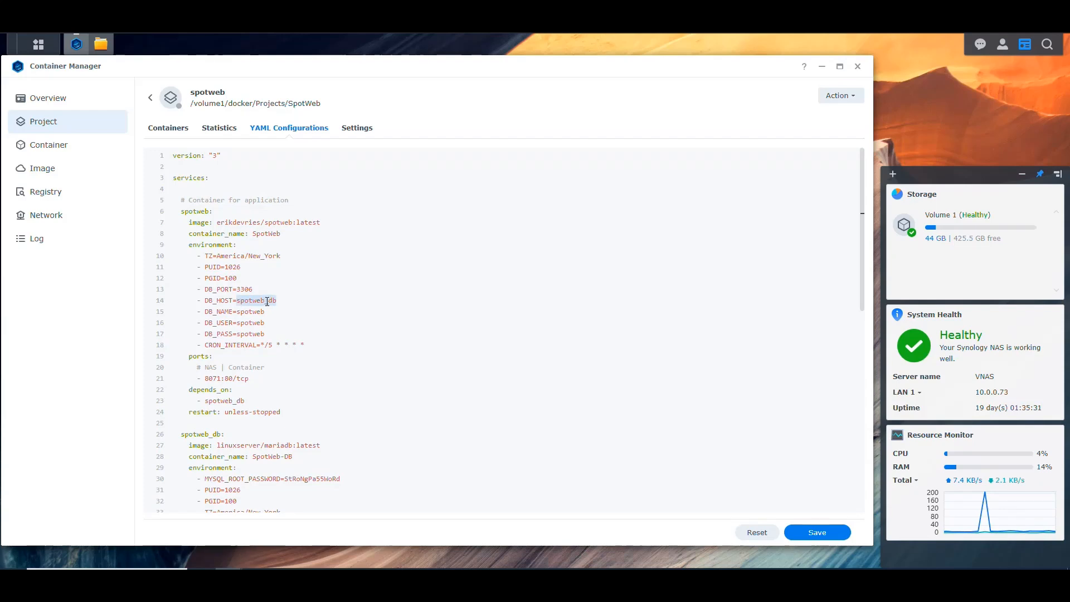
scroll(229, 373, down, 1)
drag(221, 378, 212, 379)
click(277, 248)
double_click(239, 256)
double_click(240, 267)
double_click(240, 278)
click(278, 277)
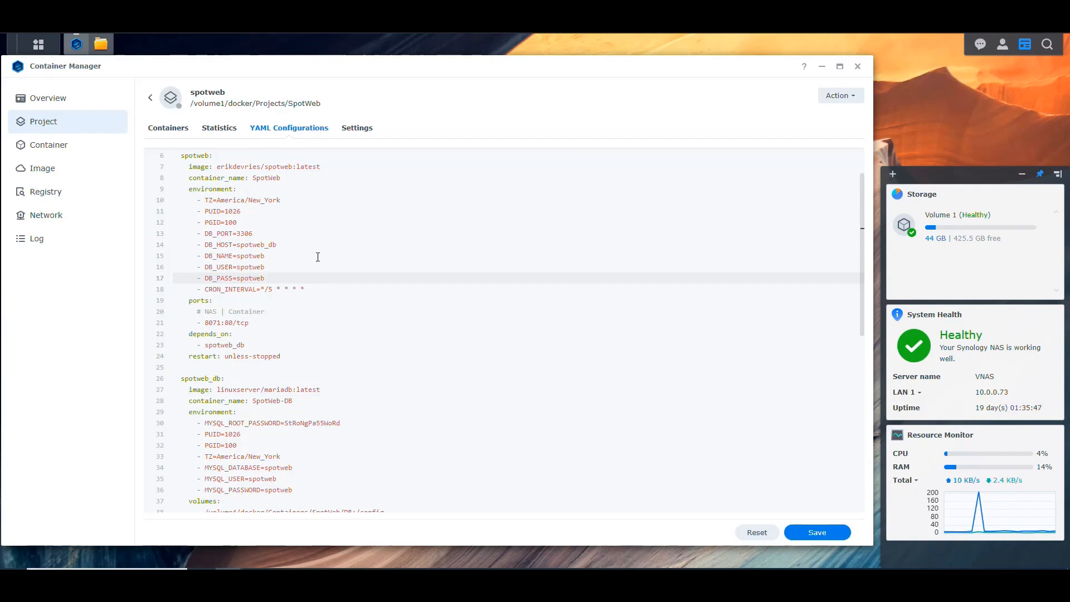
click(305, 289)
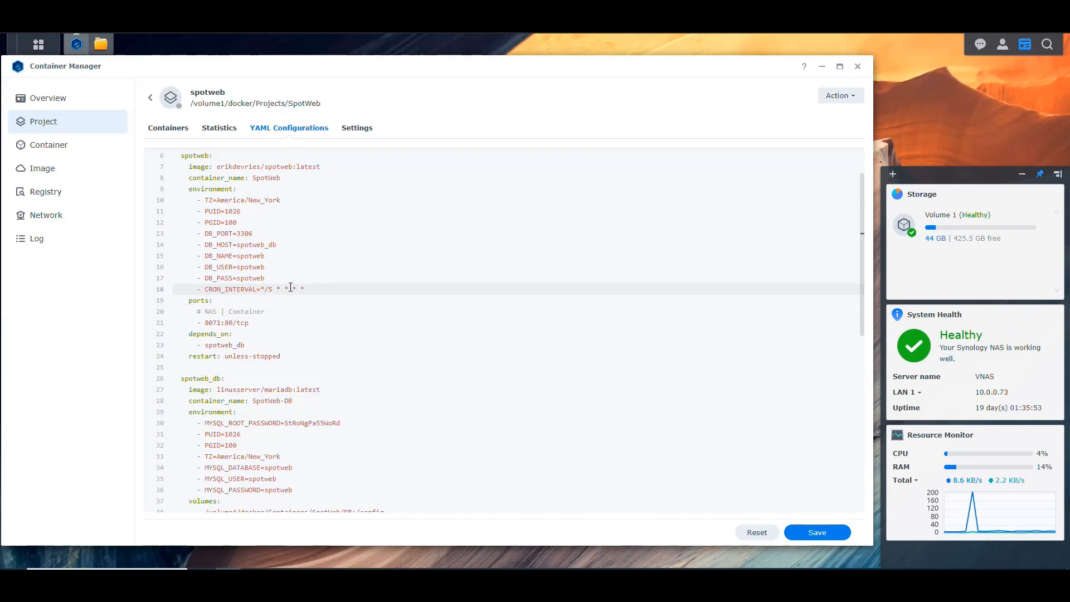
Check the spotweb service's port mapping, its dependency on the database service and its restart policy.
scroll(311, 264, down, 1)
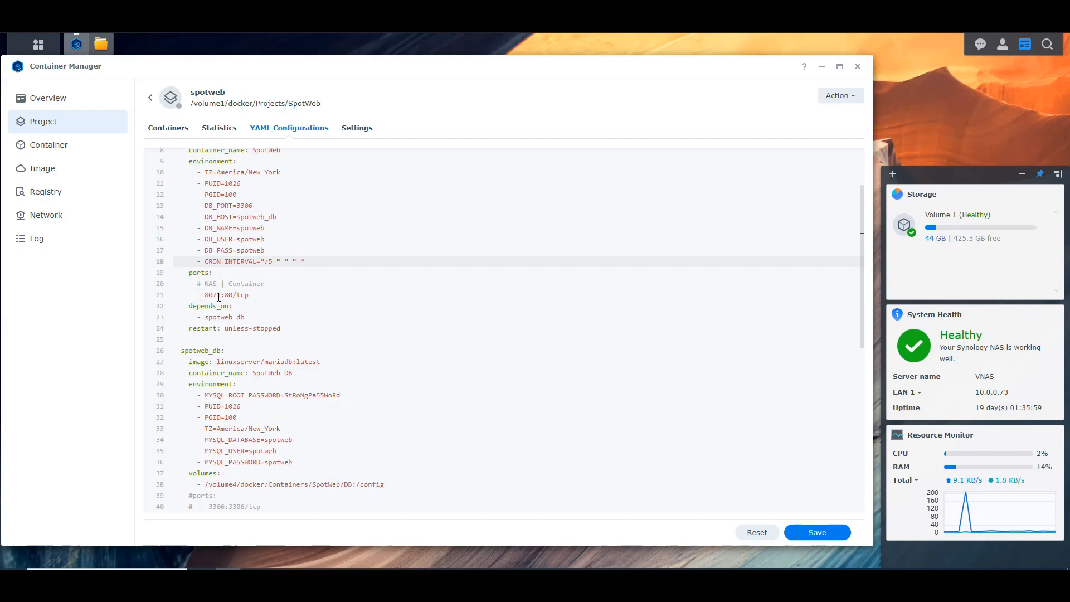
double_click(220, 297)
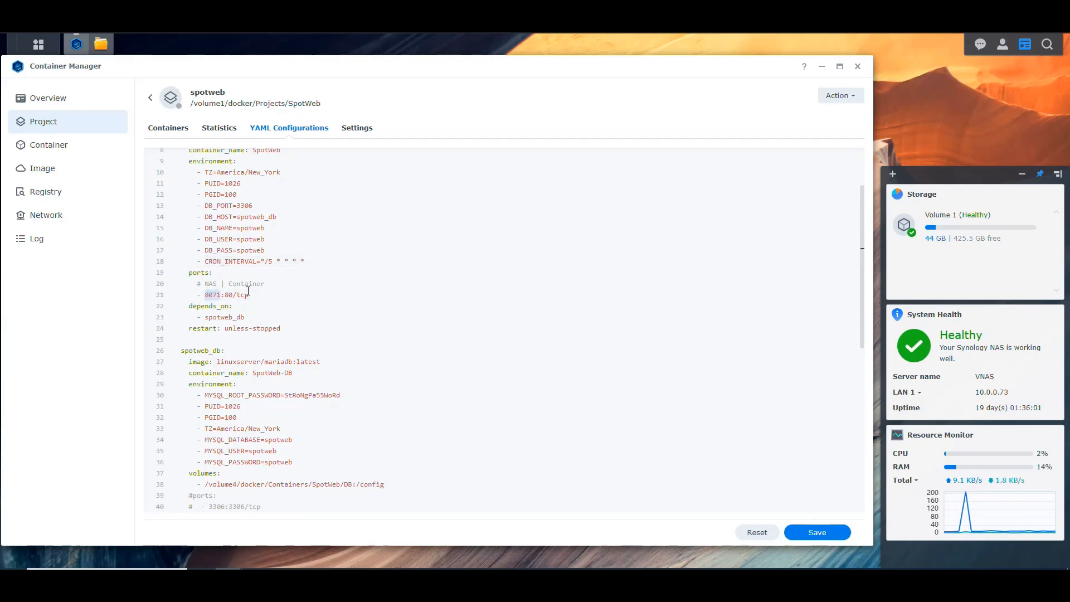
mouse_move(261, 285)
mouse_down()
mouse_move(228, 285)
mouse_move(250, 295)
mouse_up()
click(270, 295)
scroll(277, 293, down, 1)
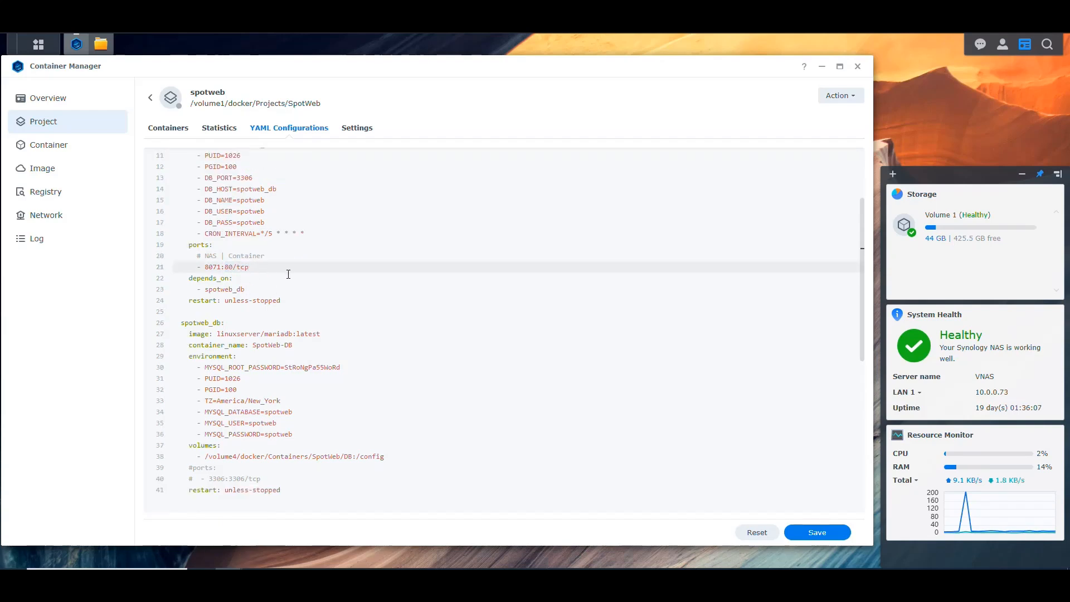
scroll(280, 289, up, 3)
drag(180, 183, 212, 183)
drag(248, 377, 188, 361)
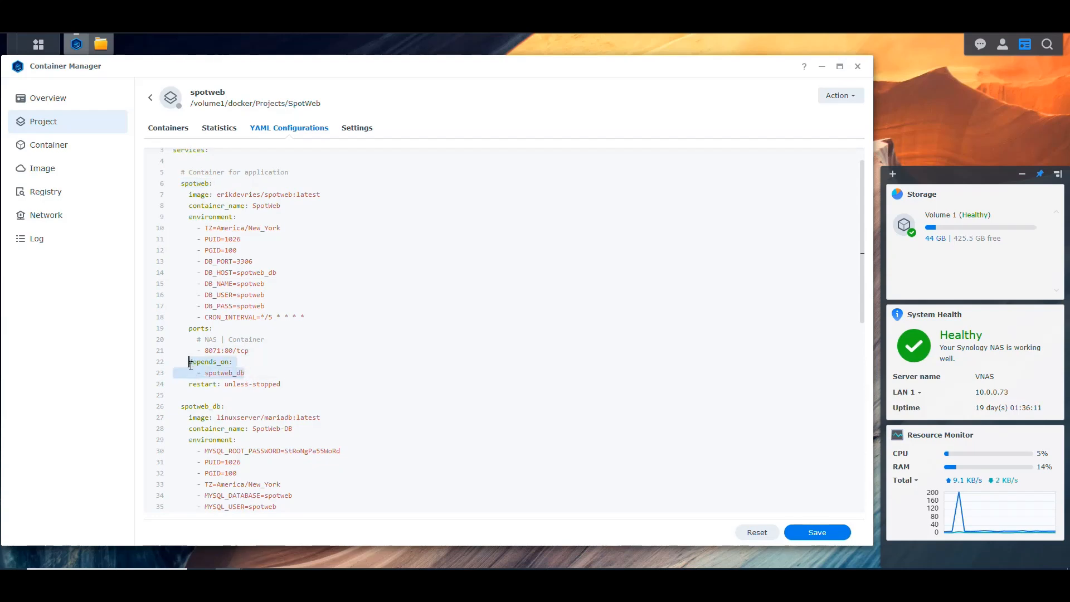
click(255, 373)
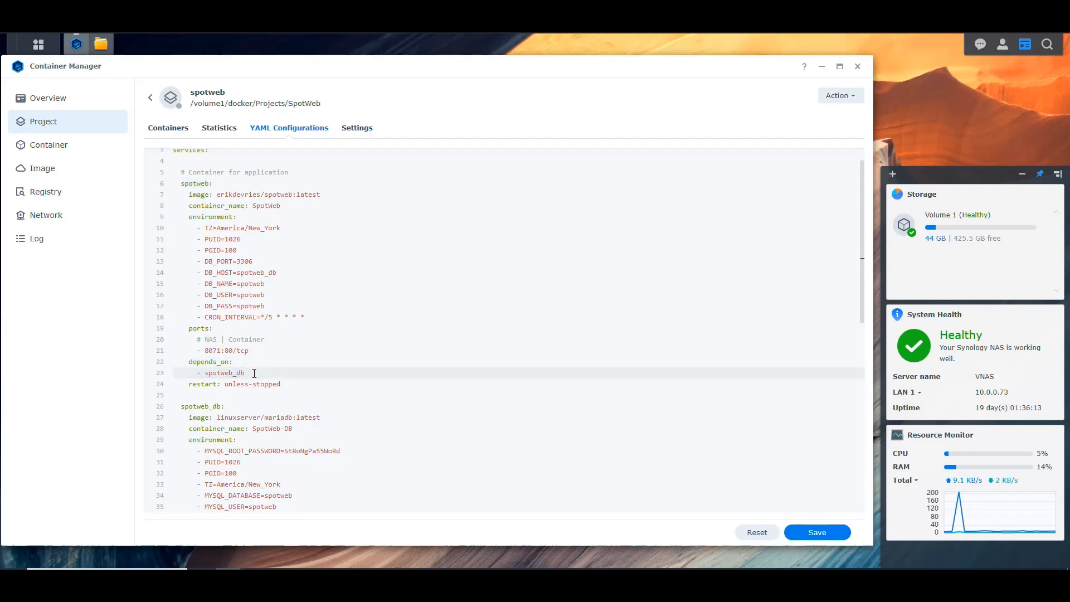
drag(189, 363, 207, 375)
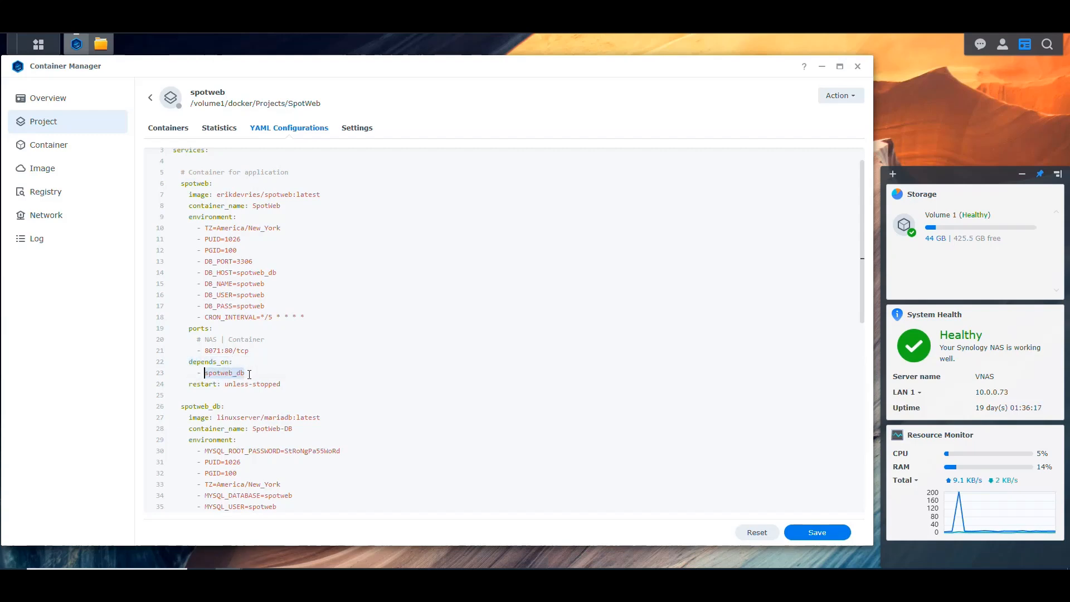
scroll(261, 369, down, 1)
drag(281, 329, 188, 328)
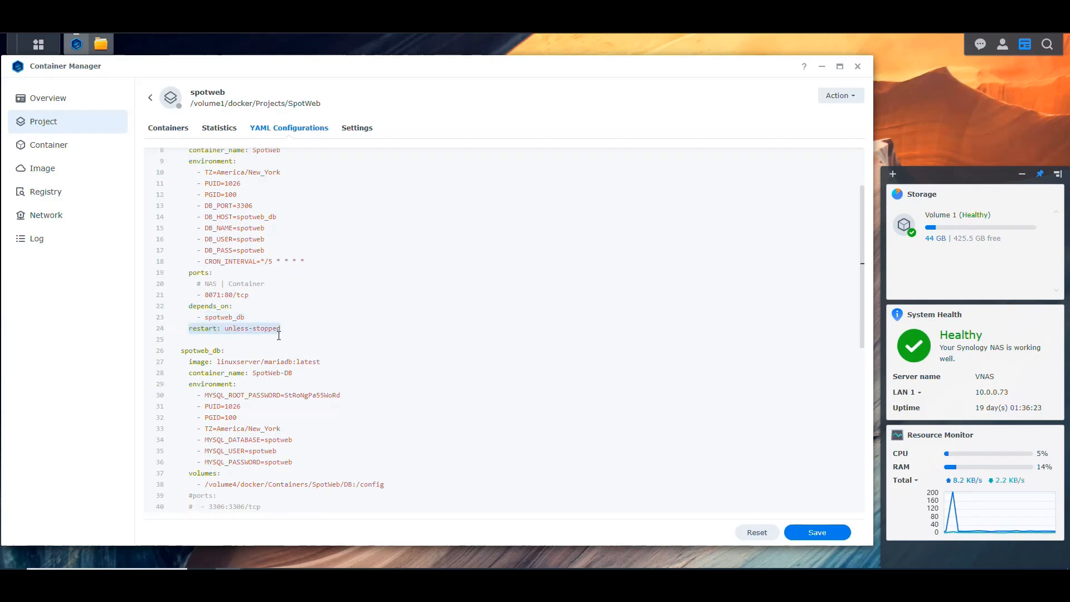
Add the comment "# Container for DB" directly above the spotweb_db service.
scroll(300, 290, down, 2)
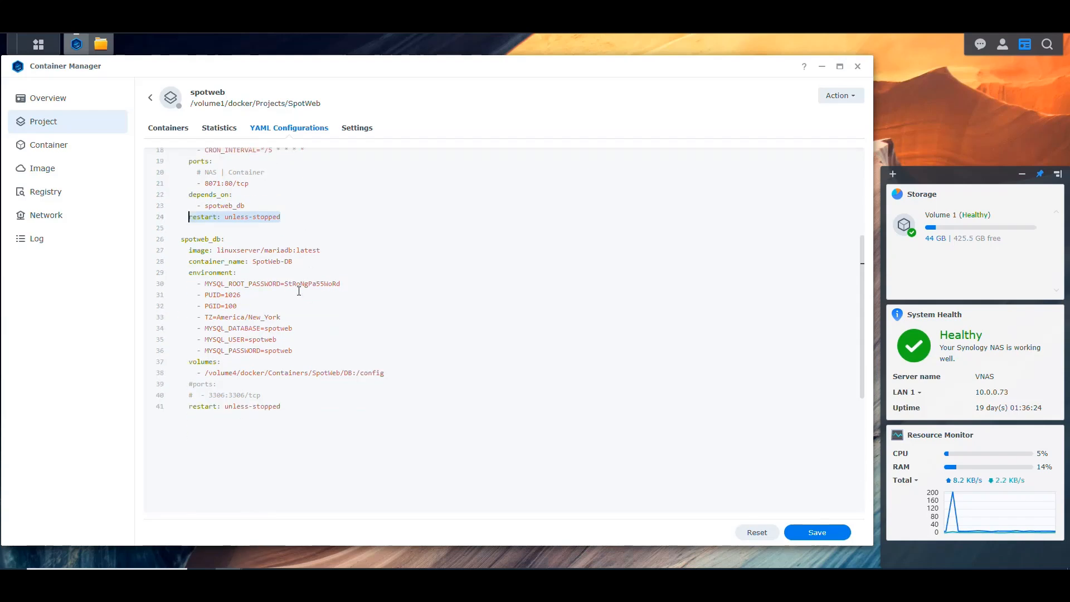
click(247, 239)
key(Return)
scroll(382, 275, up, 3)
text(# Co)
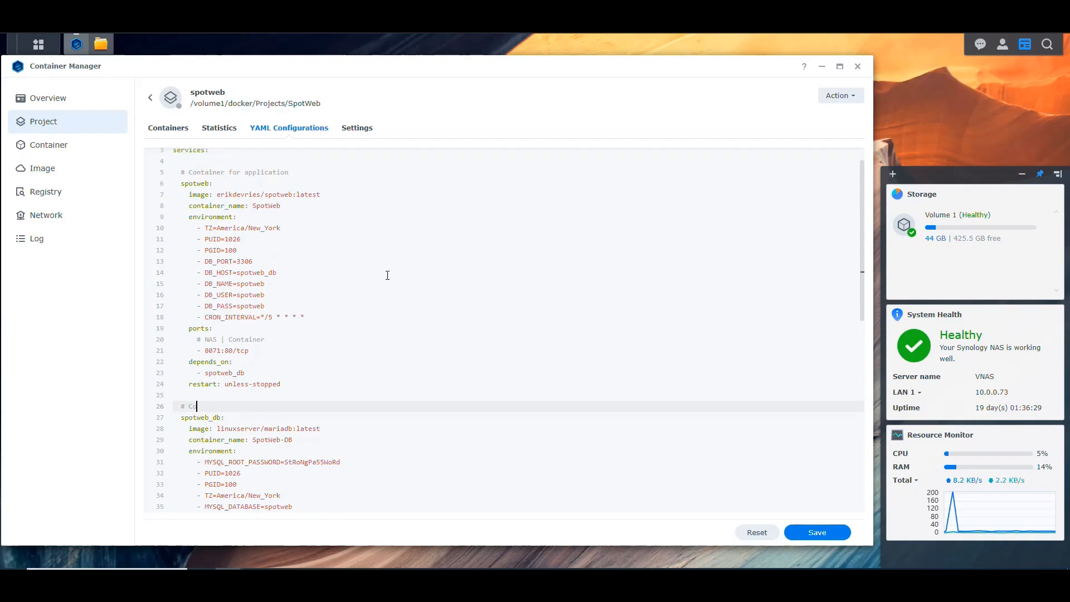
text(ntainer for DB)
Review the spotweb_db image and container name, and compare the service name with the spotweb service's depends_on and DB_HOST entries.
scroll(426, 243, down, 3)
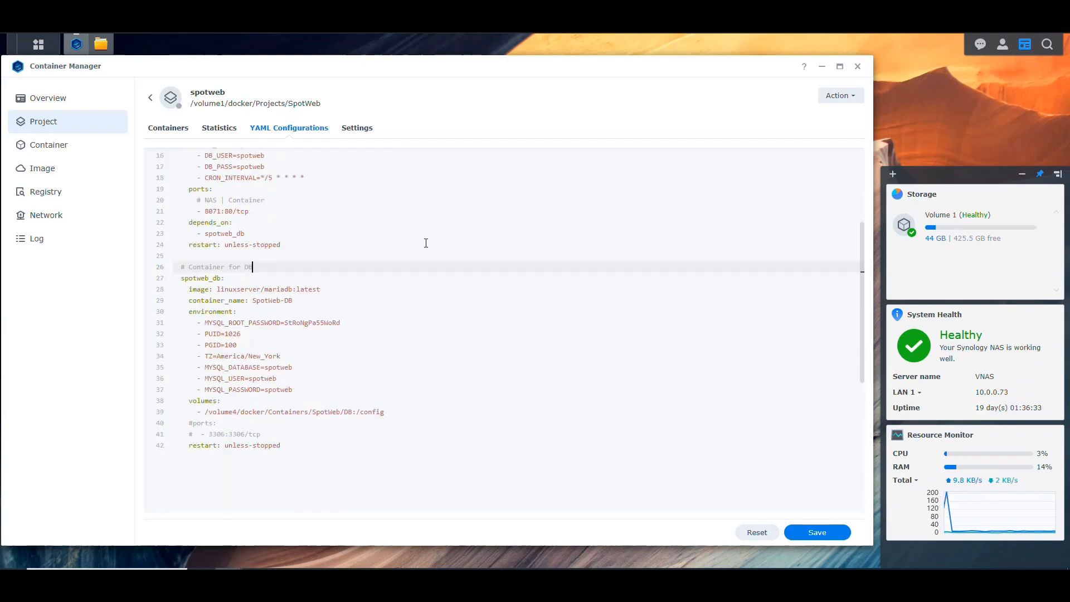
scroll(425, 243, down, 1)
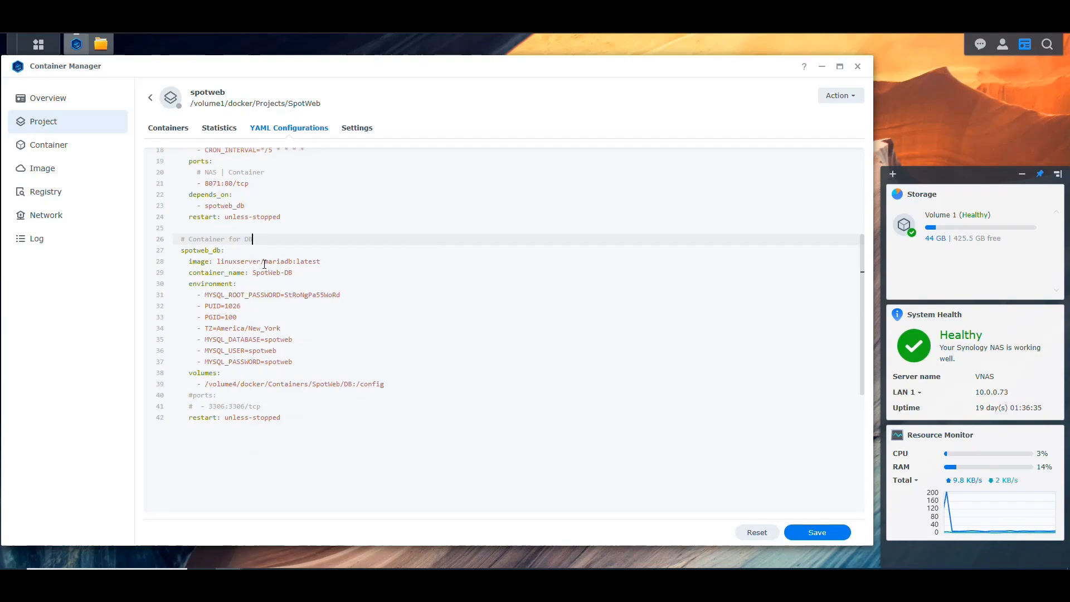
drag(293, 262, 217, 263)
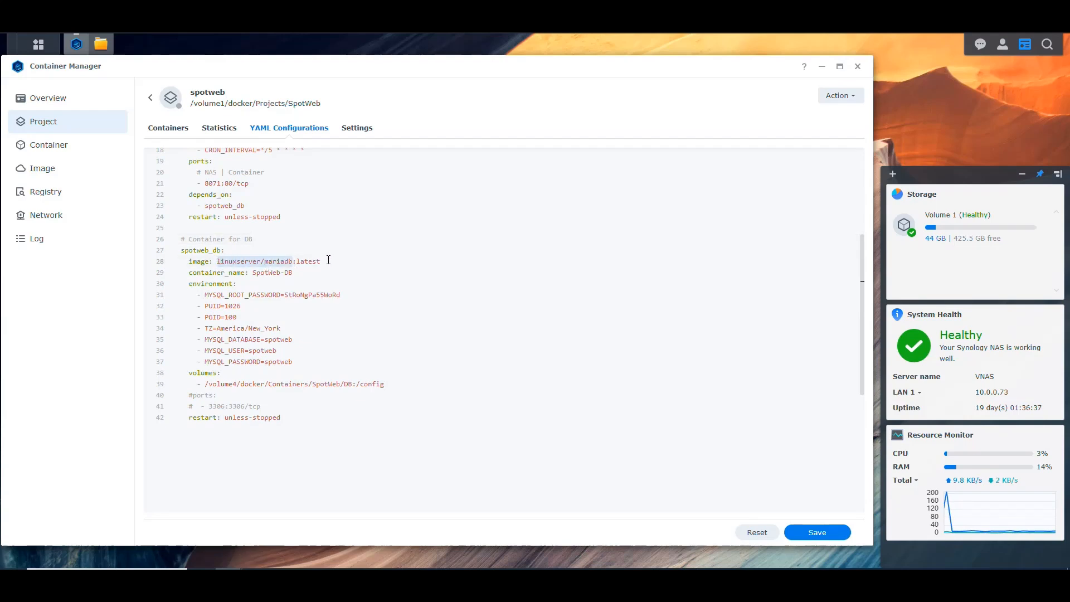
drag(221, 251, 180, 251)
scroll(212, 254, up, 1)
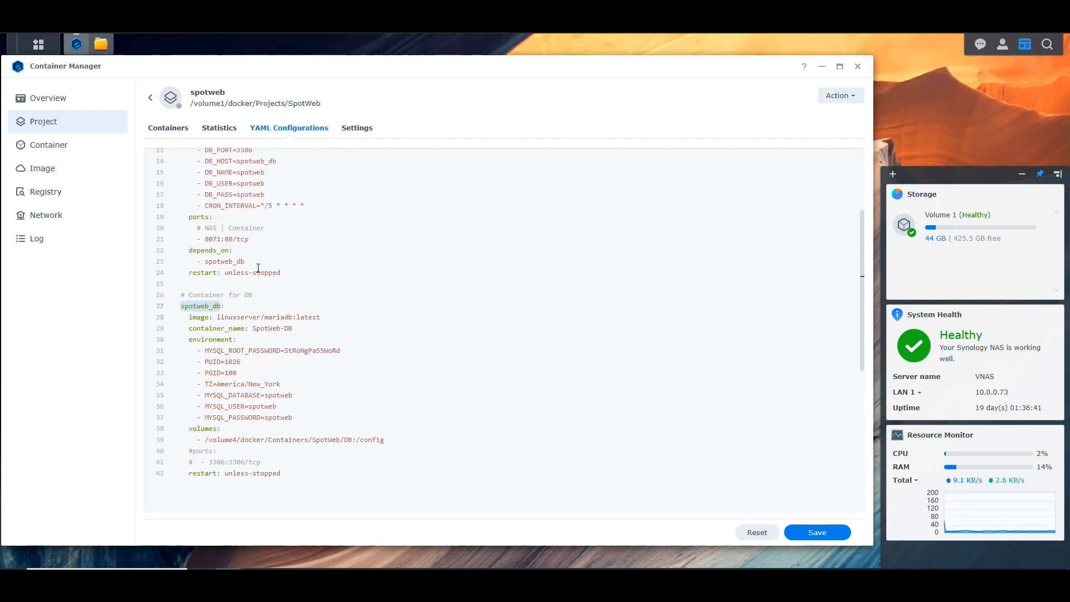
drag(245, 262, 209, 262)
scroll(209, 262, up, 2)
drag(276, 245, 237, 245)
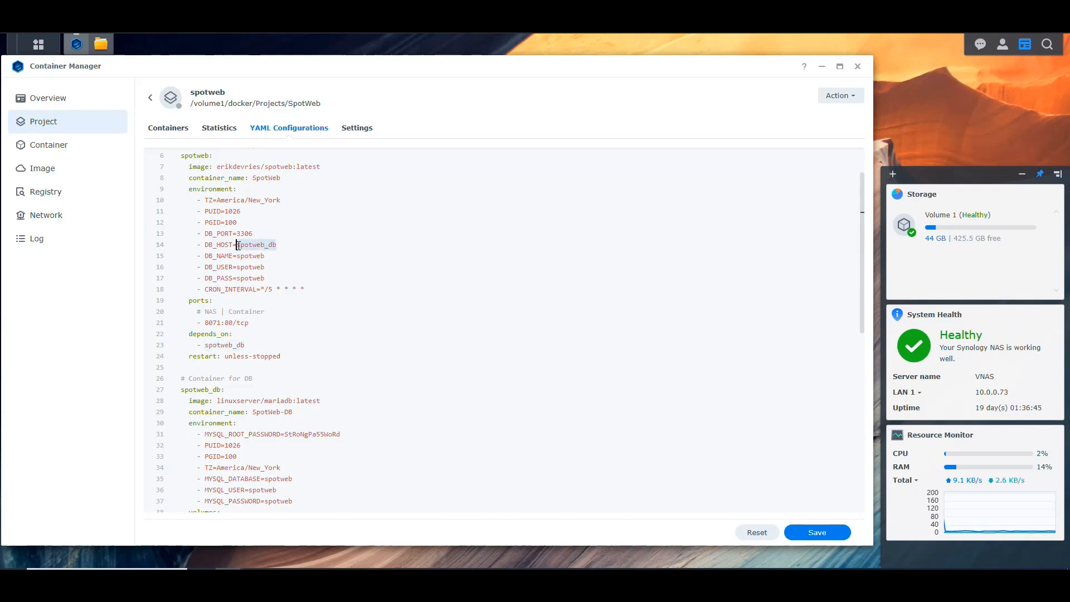
scroll(305, 256, down, 4)
scroll(298, 251, down, 1)
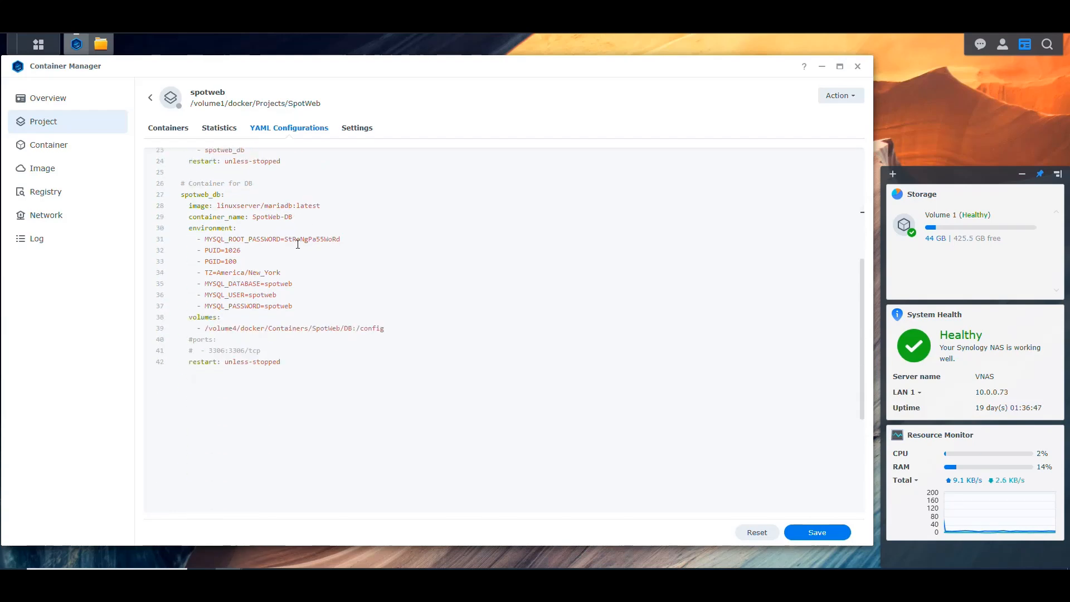
drag(295, 217, 254, 217)
click(299, 217)
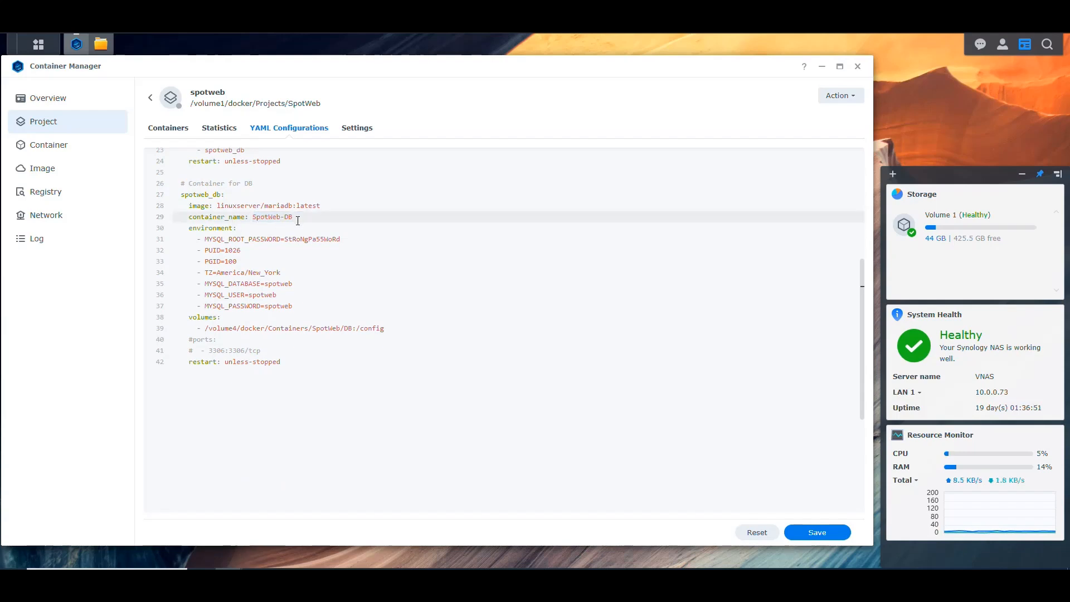
Review the spotweb_db environment entries for the root password, PUID, PGID and time zone.
scroll(302, 221, down, 1)
scroll(307, 223, up, 2)
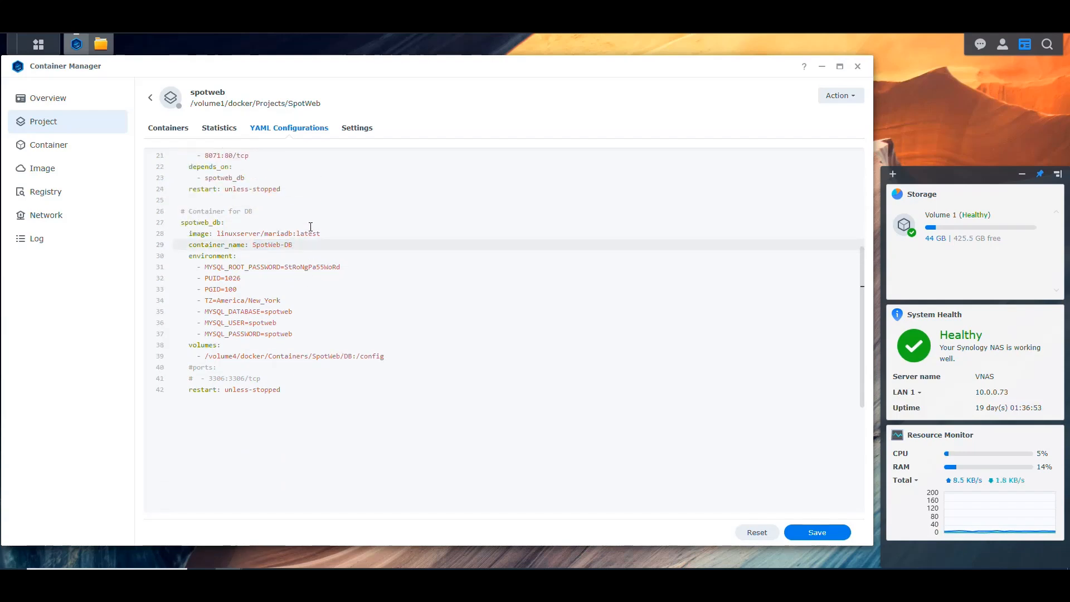
drag(237, 255, 189, 257)
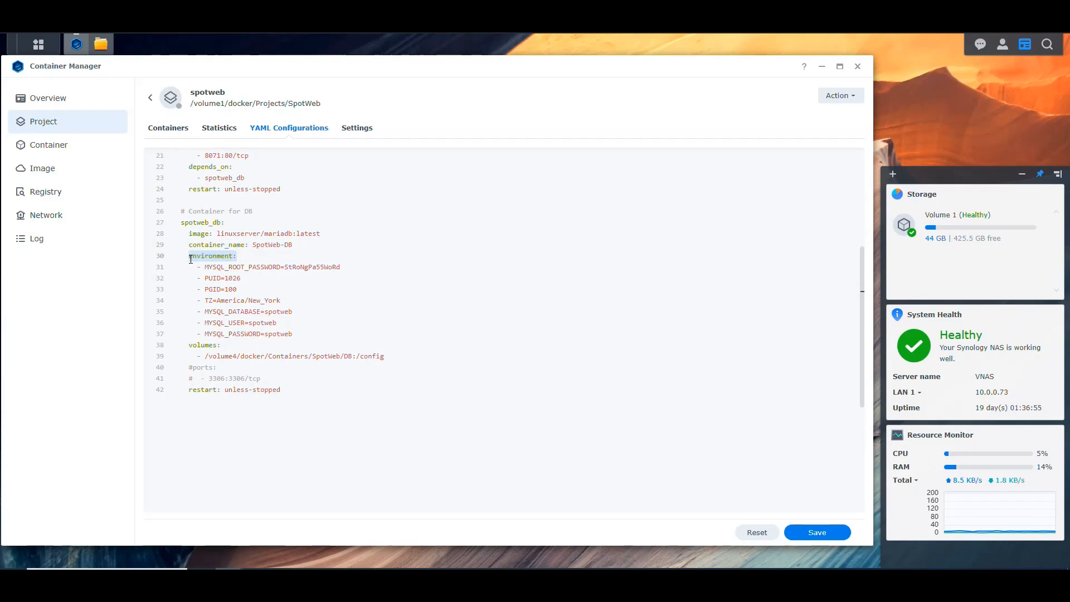
drag(342, 267, 204, 268)
click(348, 267)
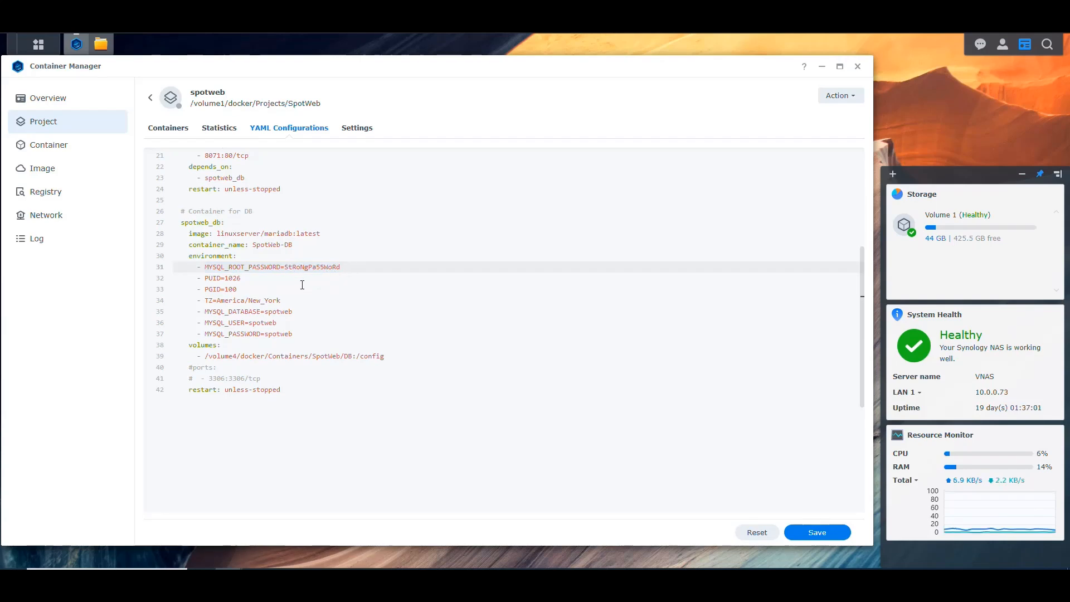
drag(244, 289, 206, 279)
click(244, 291)
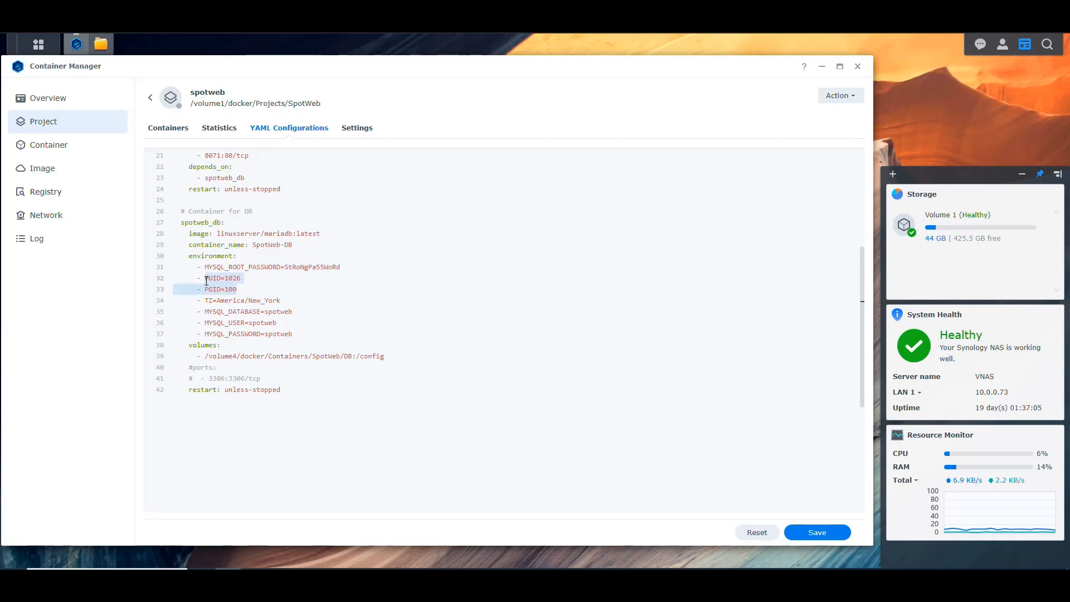
drag(283, 301, 205, 302)
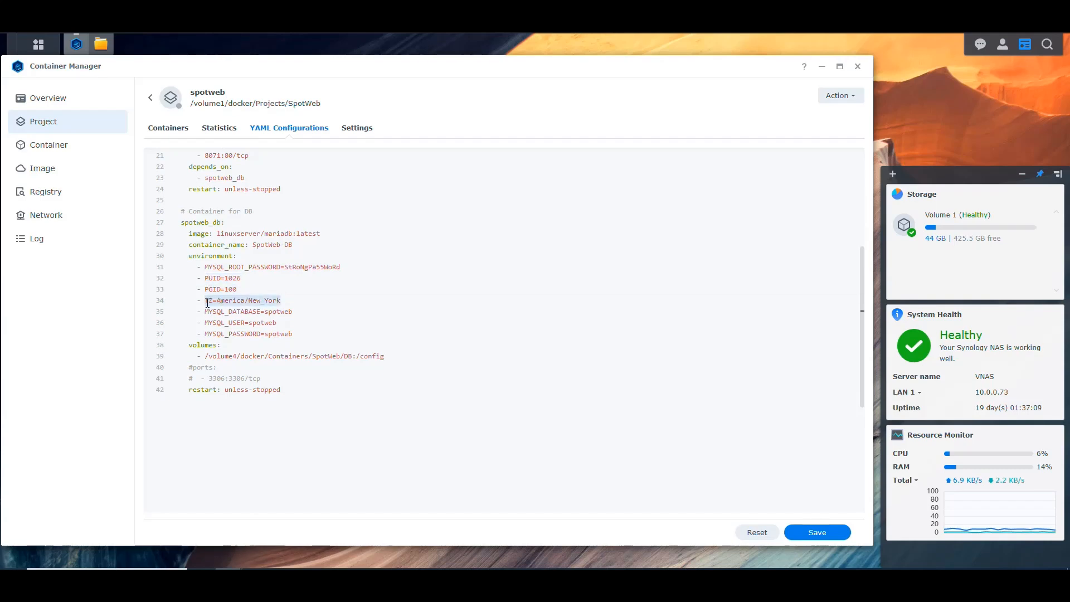
Compare the spotweb_db MYSQL database, user and password variables with the spotweb service's DB_NAME, DB_USER and DB_PASS.
click(277, 312)
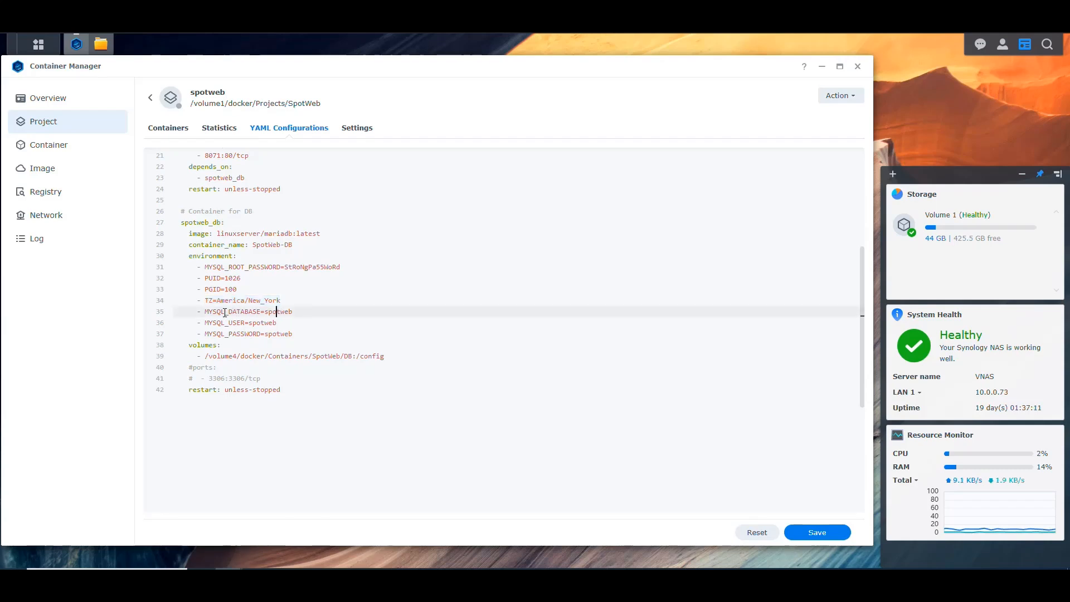
scroll(282, 315, up, 3)
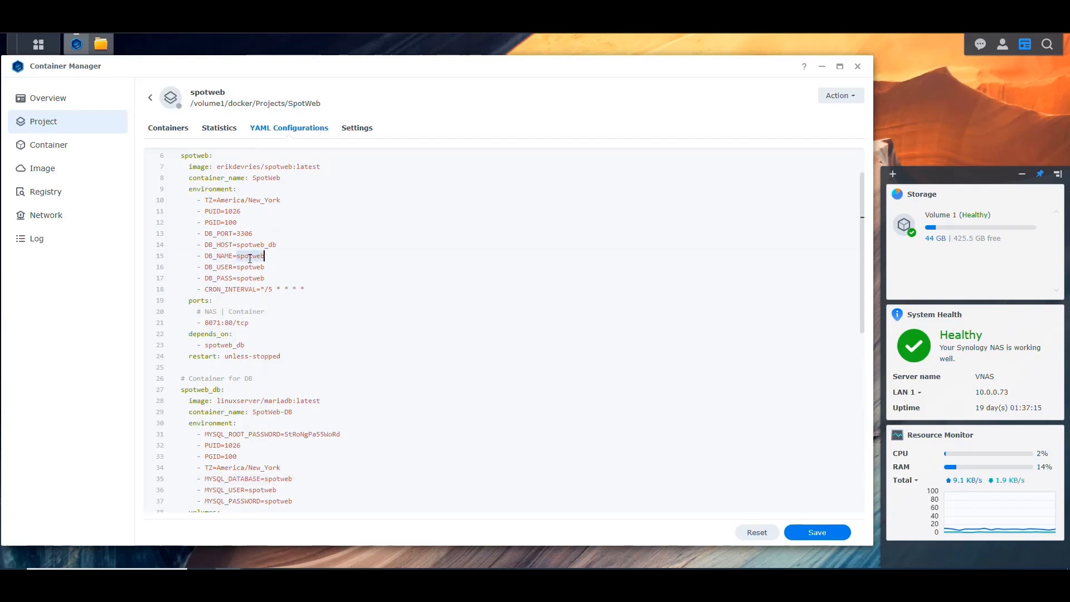
scroll(281, 268, down, 2)
scroll(293, 254, down, 1)
scroll(296, 254, down, 1)
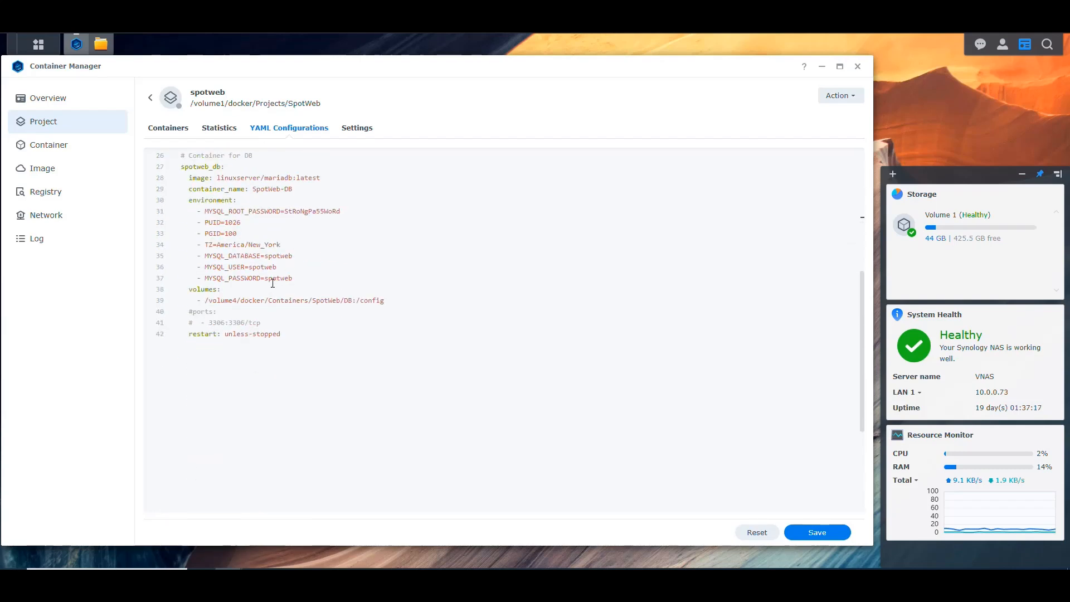
Copy the DB folder's location from its File Station properties and set spotweb_db's volume host path to /volume1/docker/Configs/SpotWeb/DB.
click(207, 290)
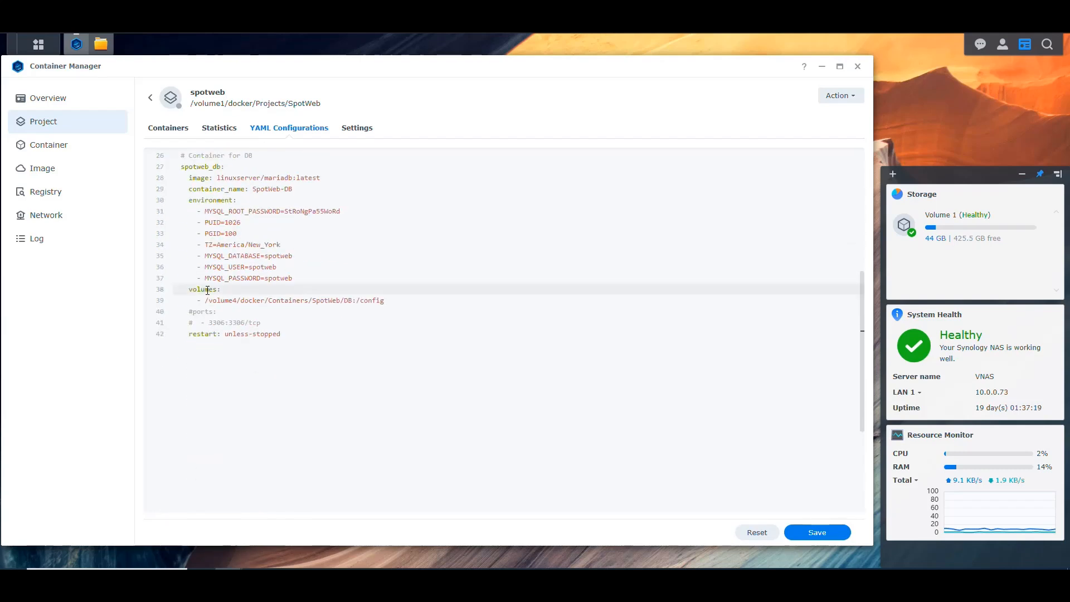
drag(352, 300, 204, 301)
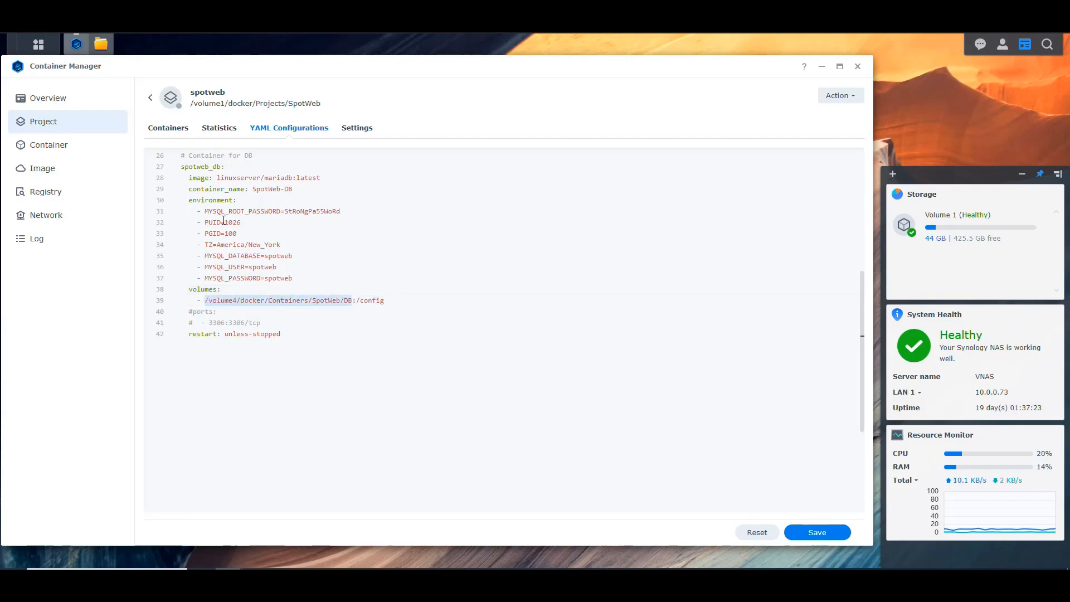
click(100, 44)
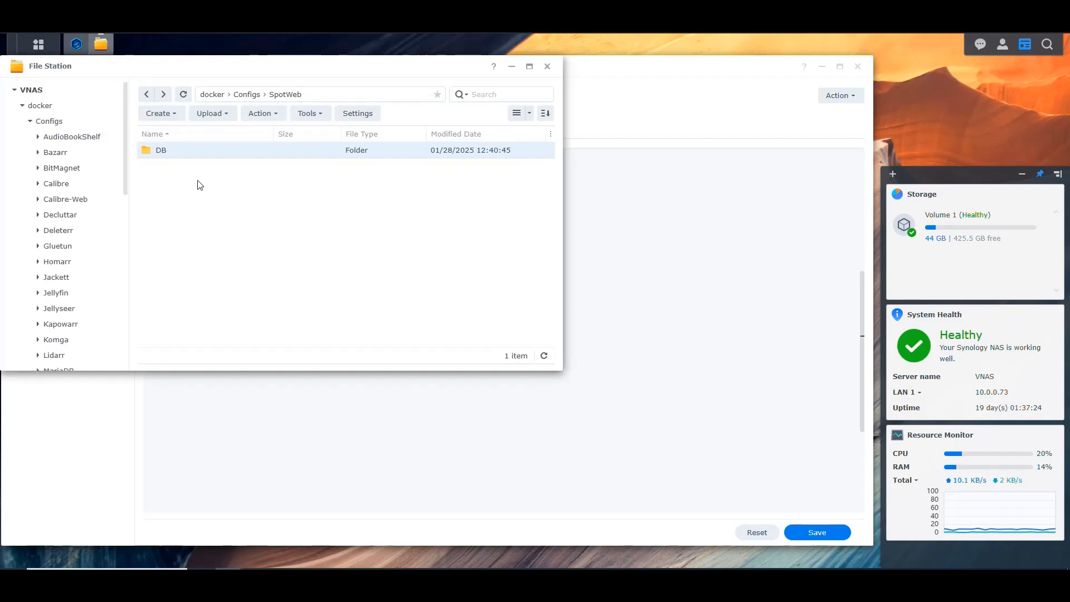
right_click(172, 156)
click(228, 397)
drag(589, 236, 337, 240)
key(ctrl+c)
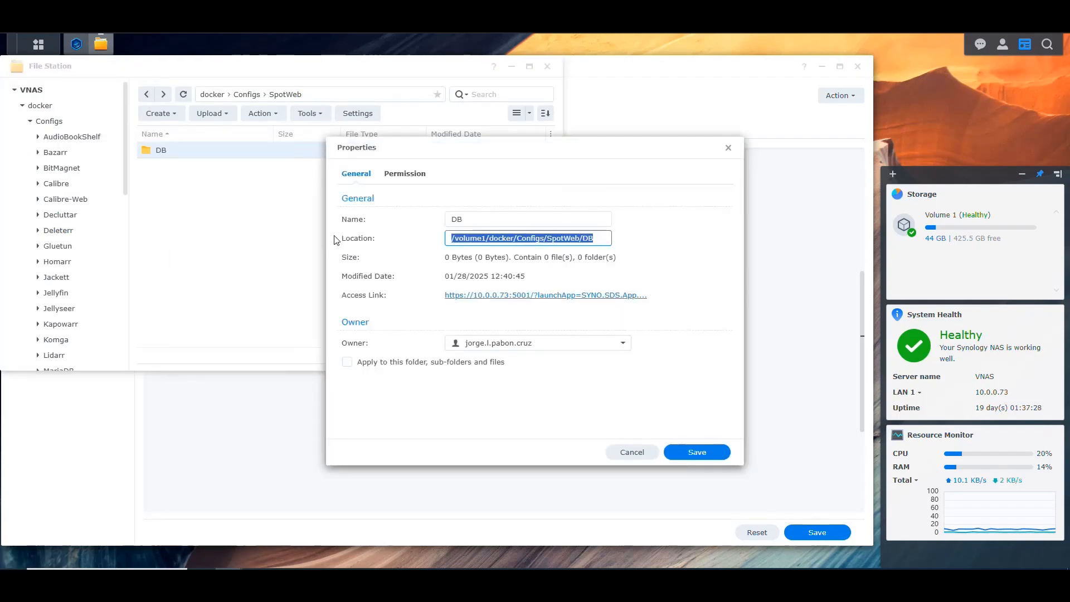
click(625, 457)
click(379, 398)
drag(352, 302, 205, 302)
key(ctrl+v)
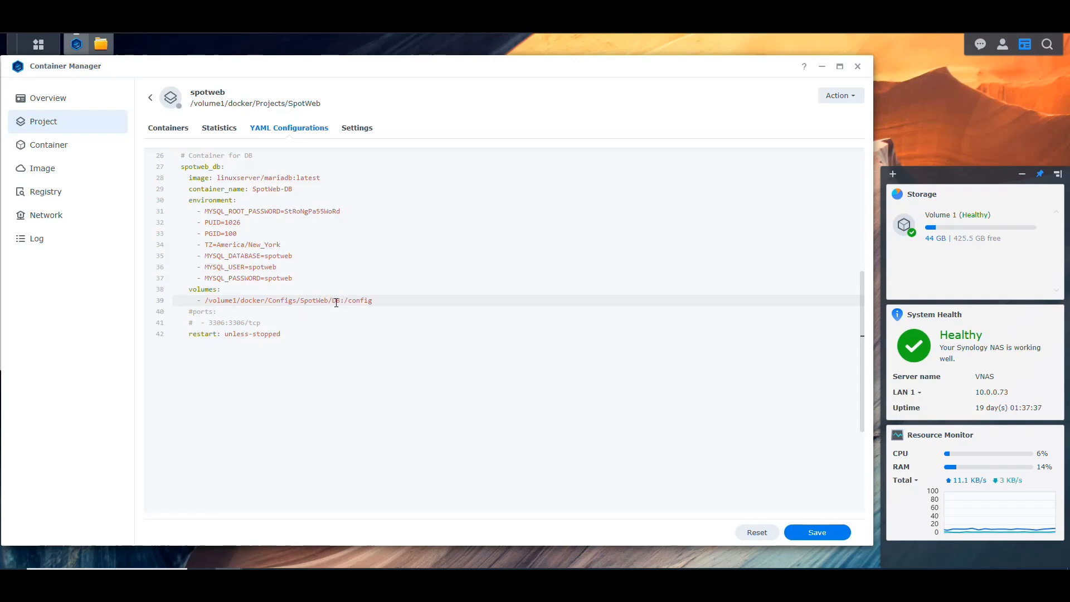
Check the spotweb_db volume's /config container path and the commented-out ports block.
drag(374, 301, 344, 301)
click(374, 301)
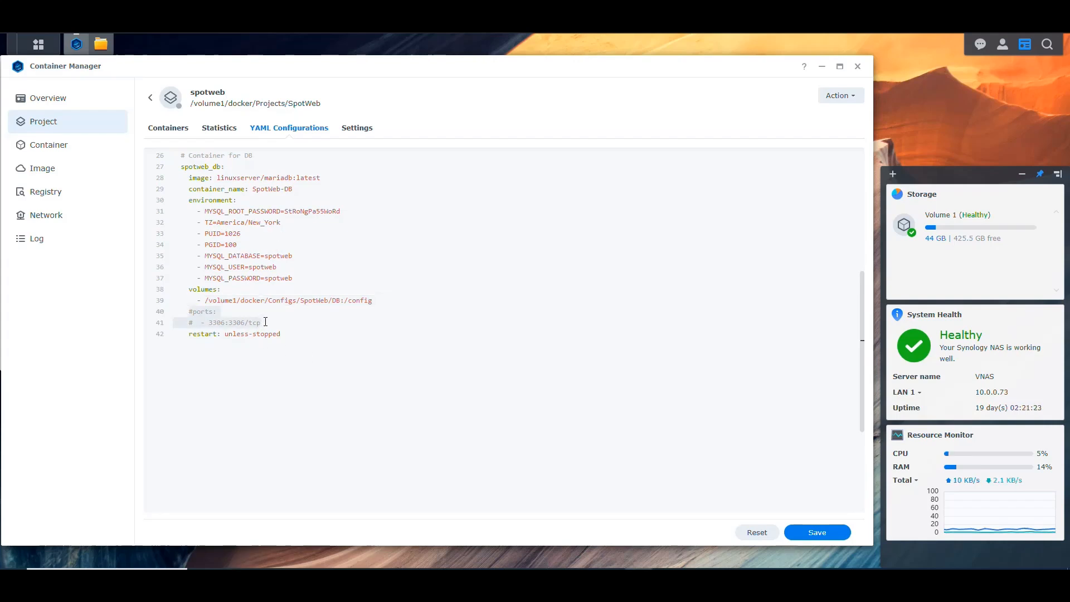
click(270, 326)
key(shift+Up)
key(shift+Home)
click(278, 325)
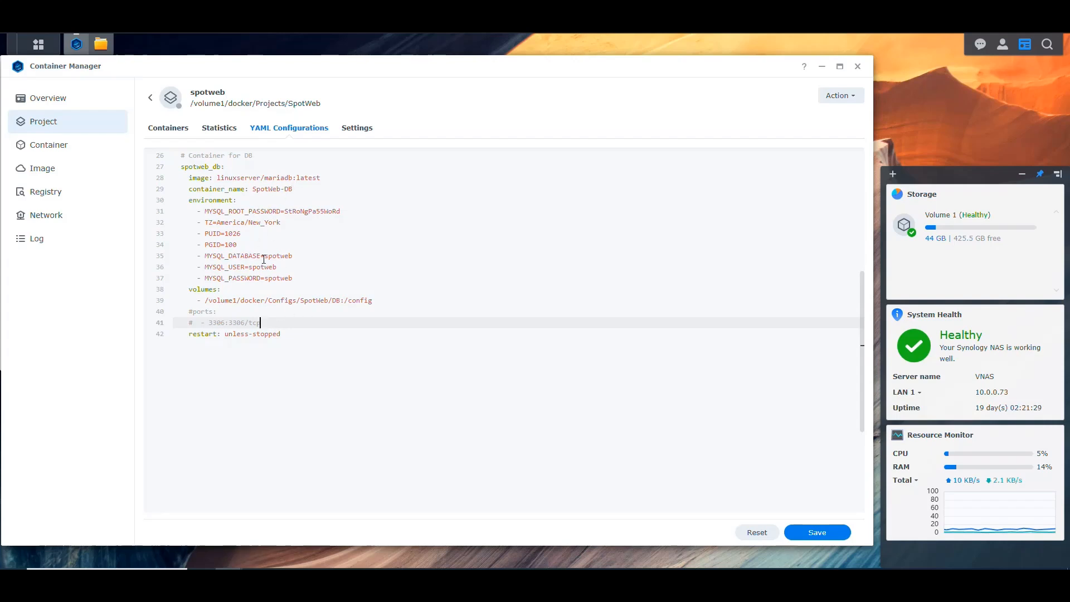
Recheck the database's commented-out 3306 port mapping and review its restart policy.
scroll(257, 210, up, 5)
scroll(316, 324, down, 3)
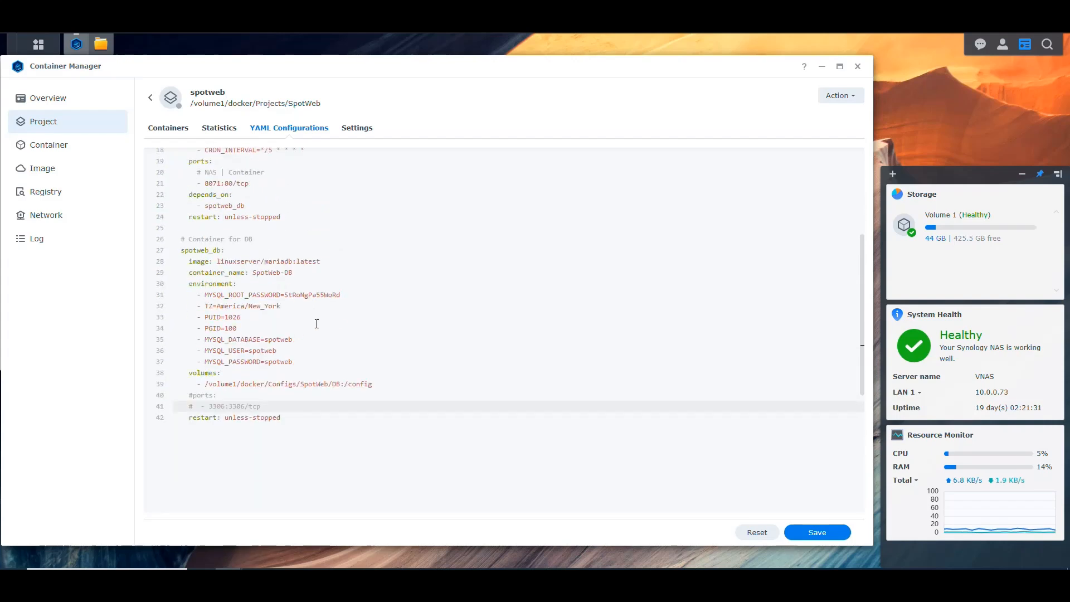
drag(274, 405, 188, 394)
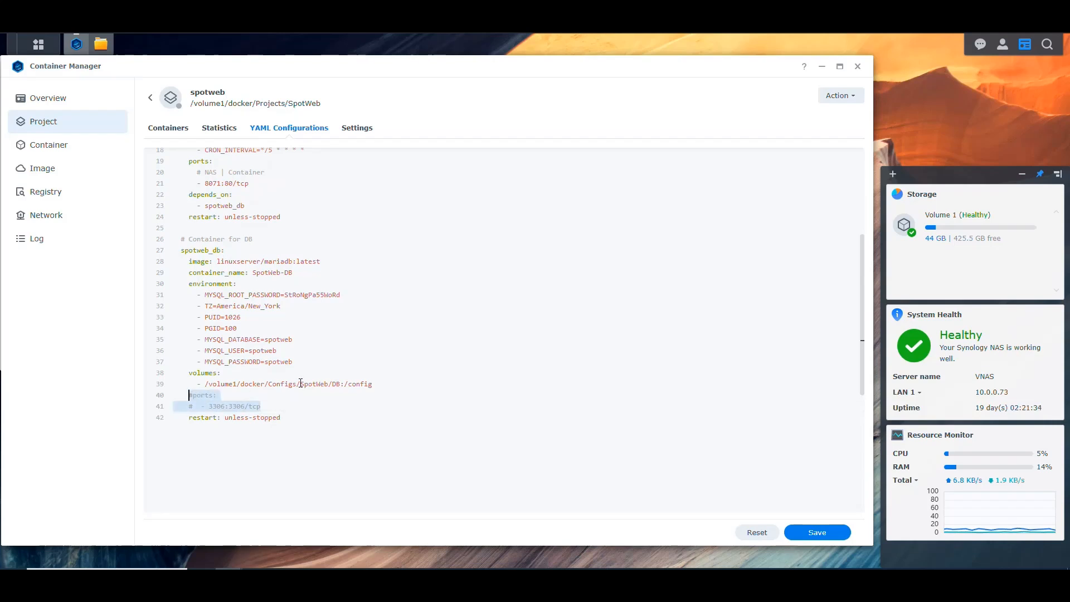
click(301, 383)
scroll(302, 375, down, 1)
drag(282, 361, 225, 363)
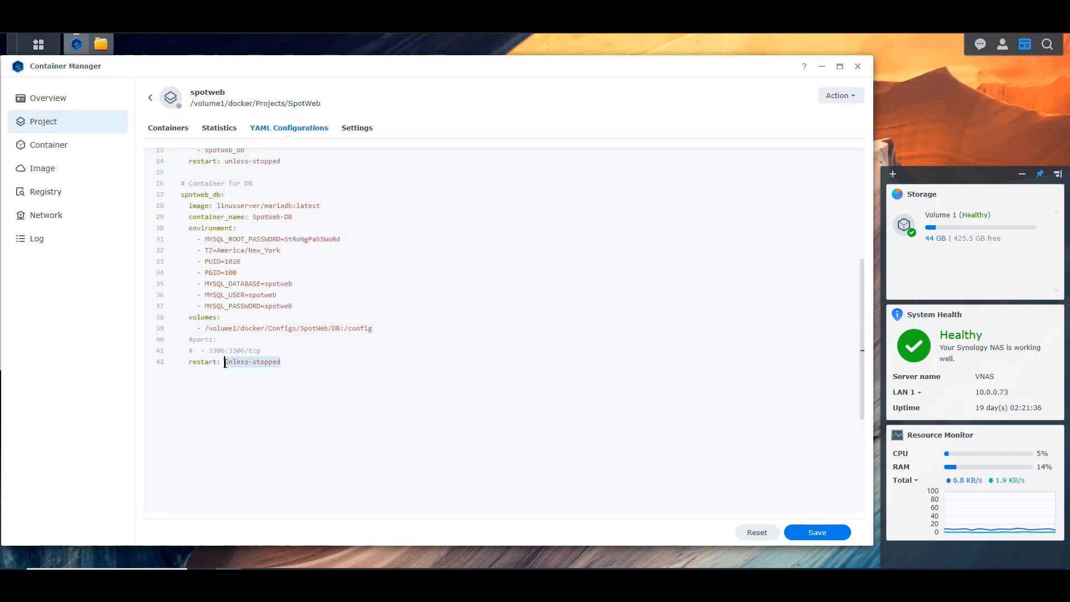
click(295, 361)
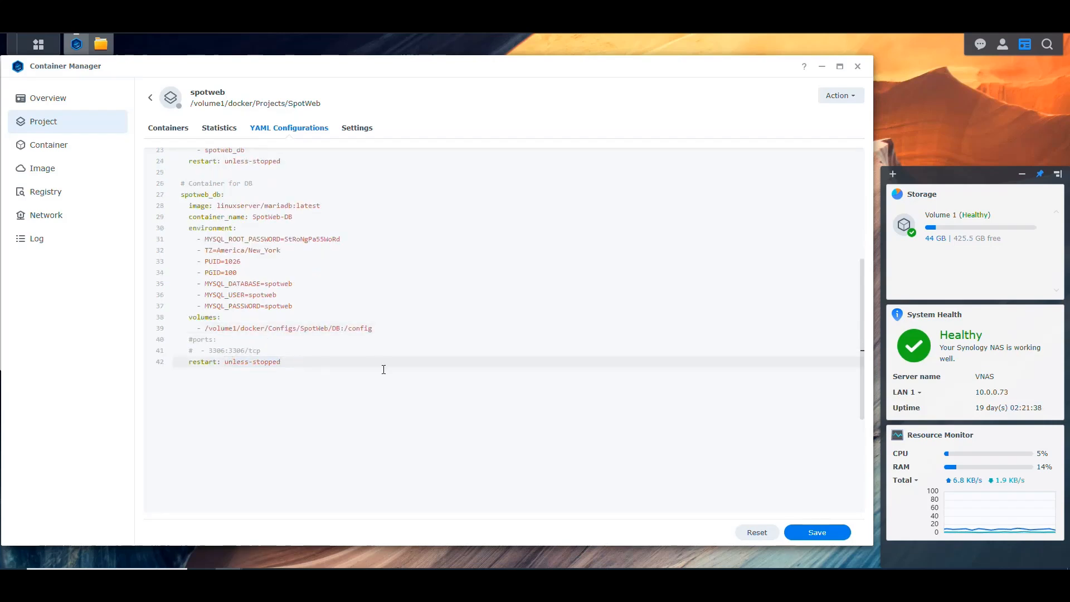
Compare the container names of the application service and the database service in the compose file.
scroll(389, 368, up, 5)
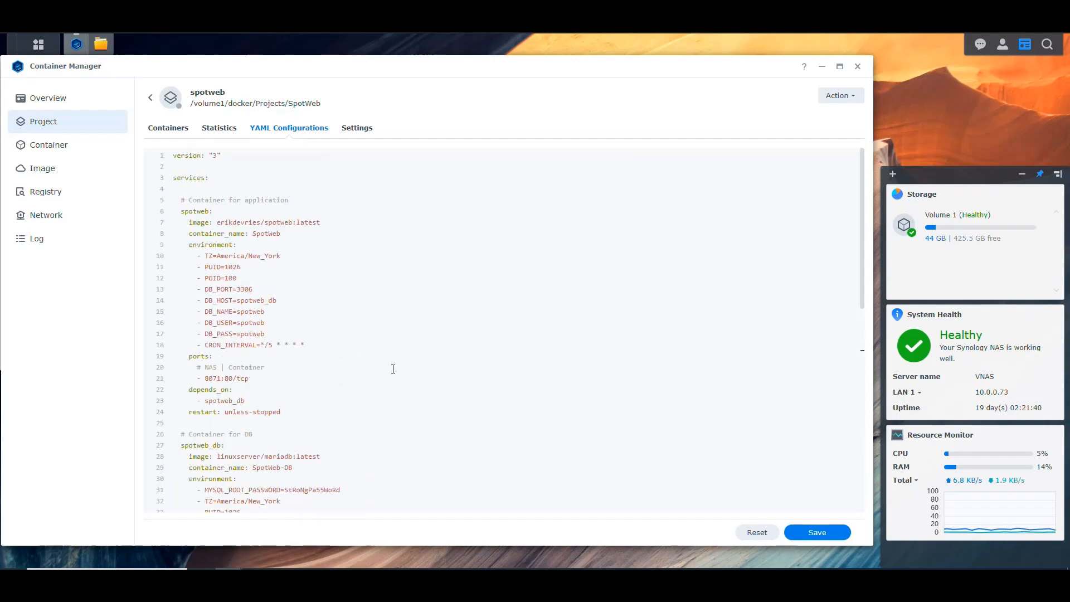
drag(252, 233, 281, 234)
scroll(301, 261, down, 5)
drag(293, 273, 252, 273)
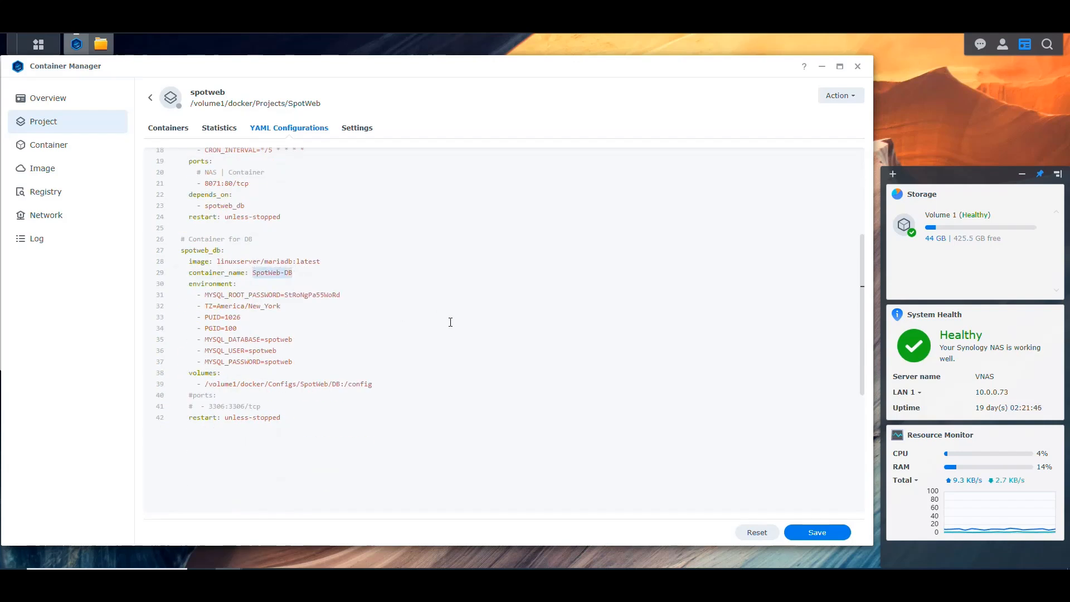
scroll(459, 321, up, 3)
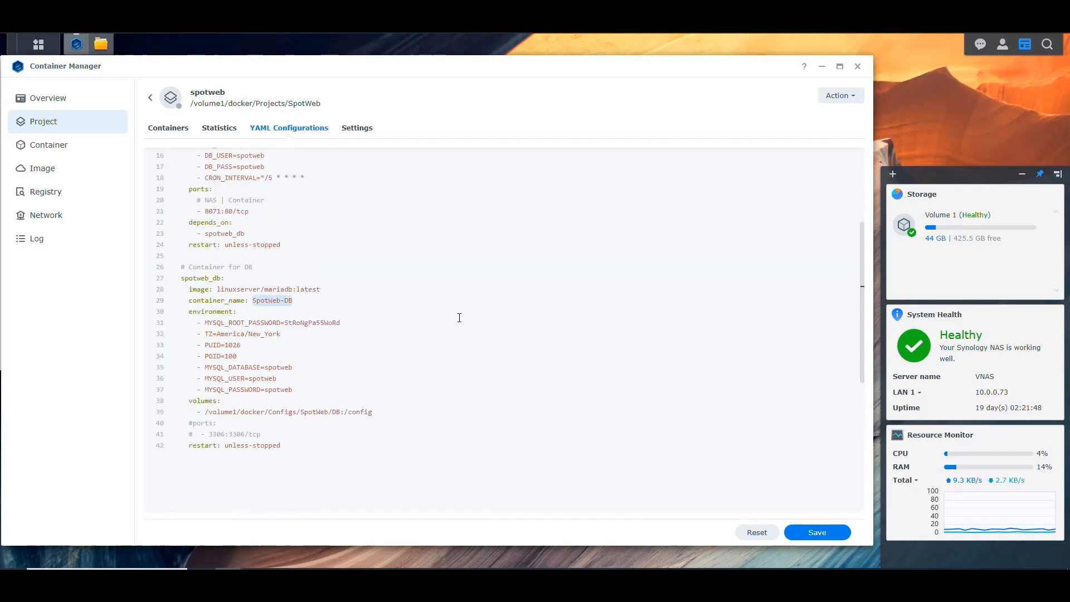
Save the compose changes with the option to build and start the project, and close the build terminal once it finishes.
click(811, 530)
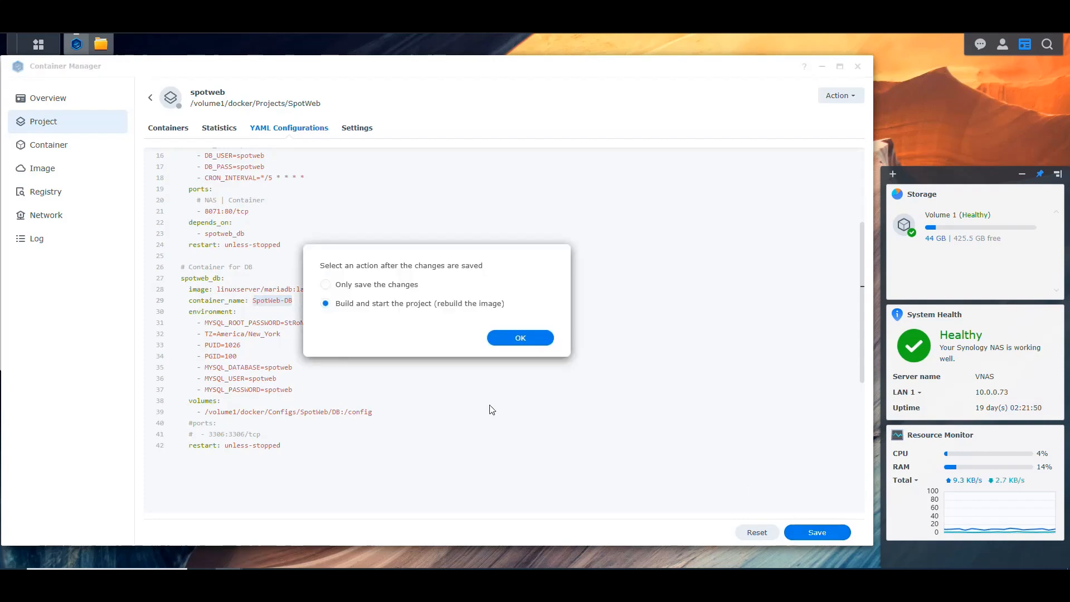
click(526, 338)
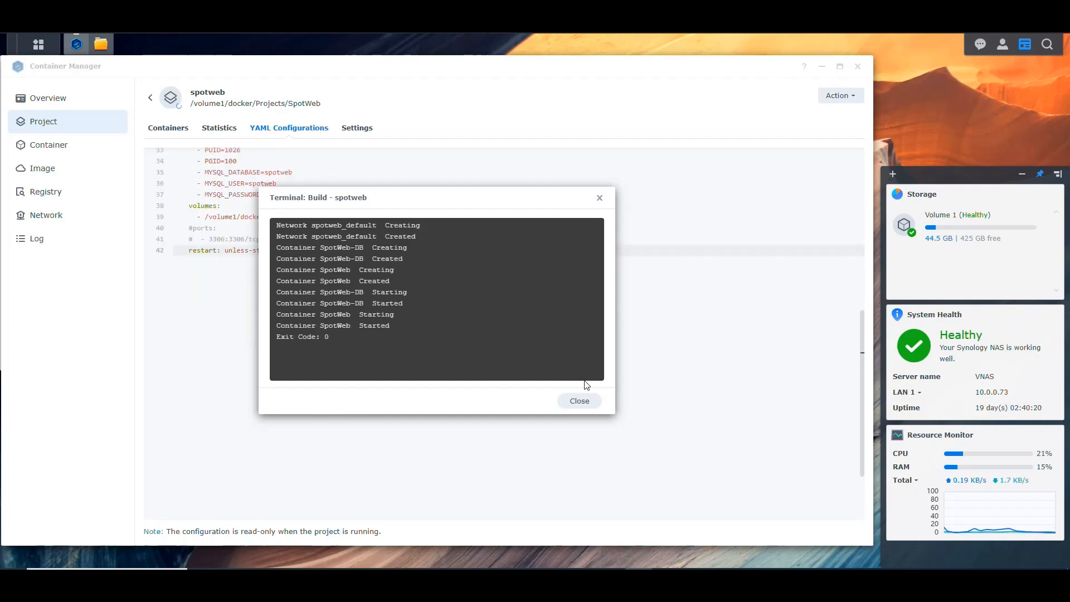
click(578, 401)
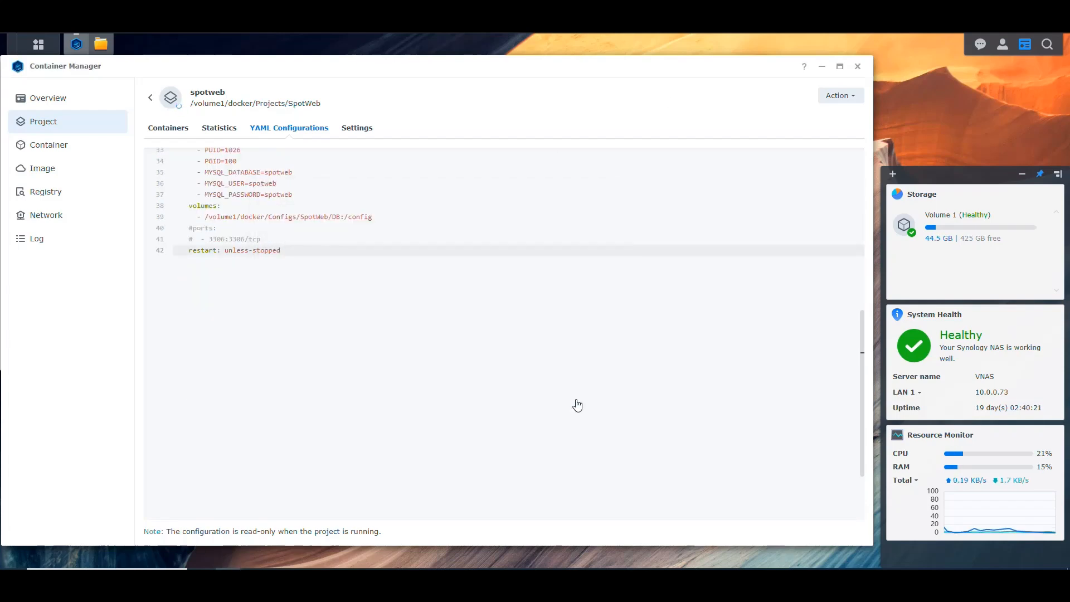
Show the spotweb project's container list and dismiss the desktop notifications.
click(164, 130)
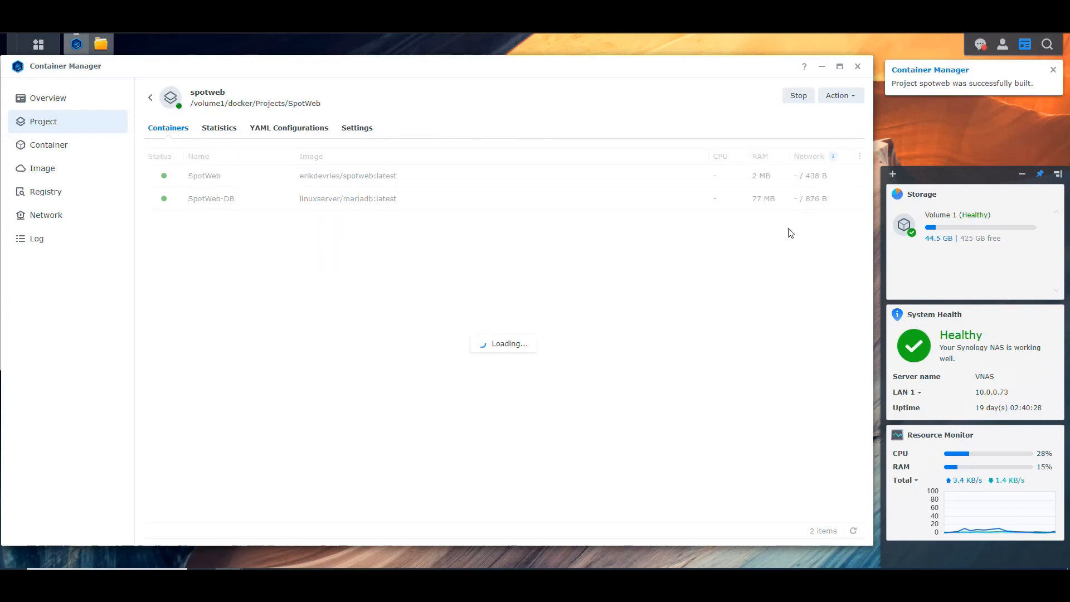
click(981, 44)
click(904, 538)
click(664, 317)
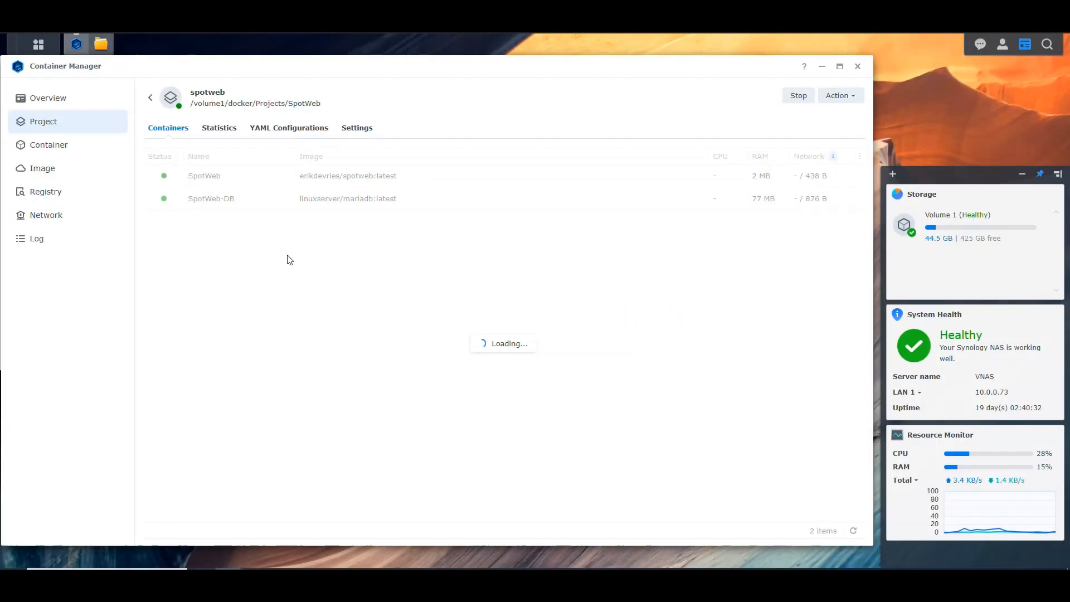
Open the SpotWeb-DB container's log and refresh it to follow the database setup.
click(220, 199)
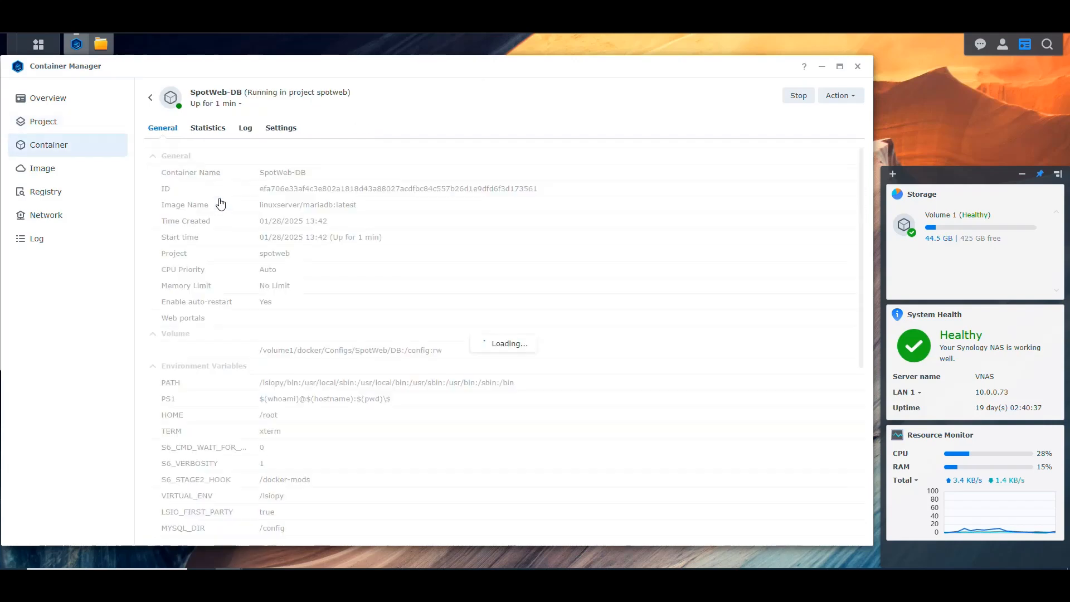
click(245, 128)
click(852, 531)
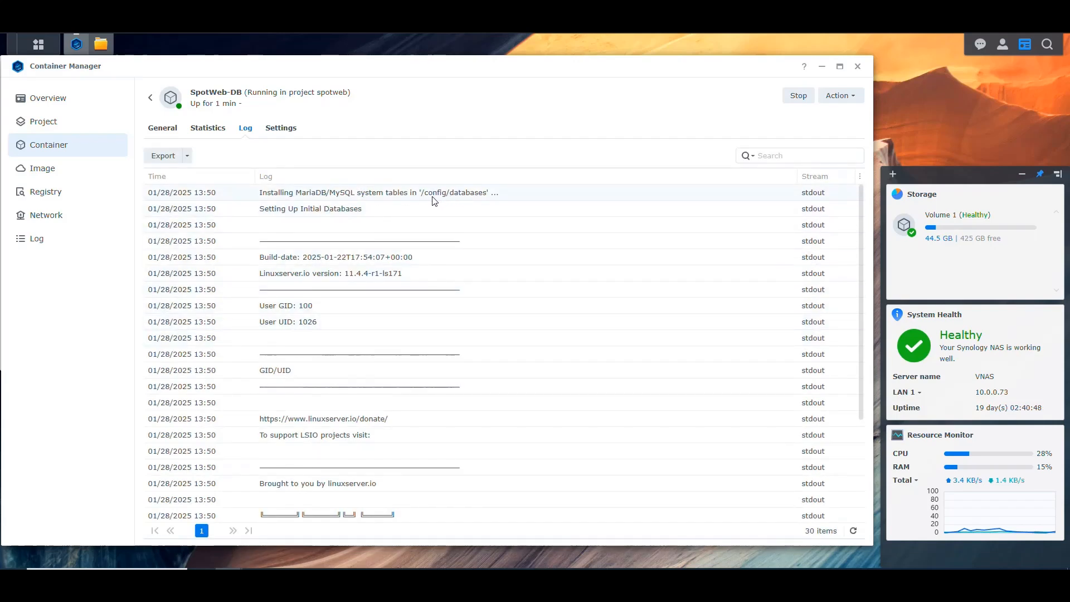
Switch to File Station and refresh the SpotWeb/DB folder to check for the database container's files.
click(100, 43)
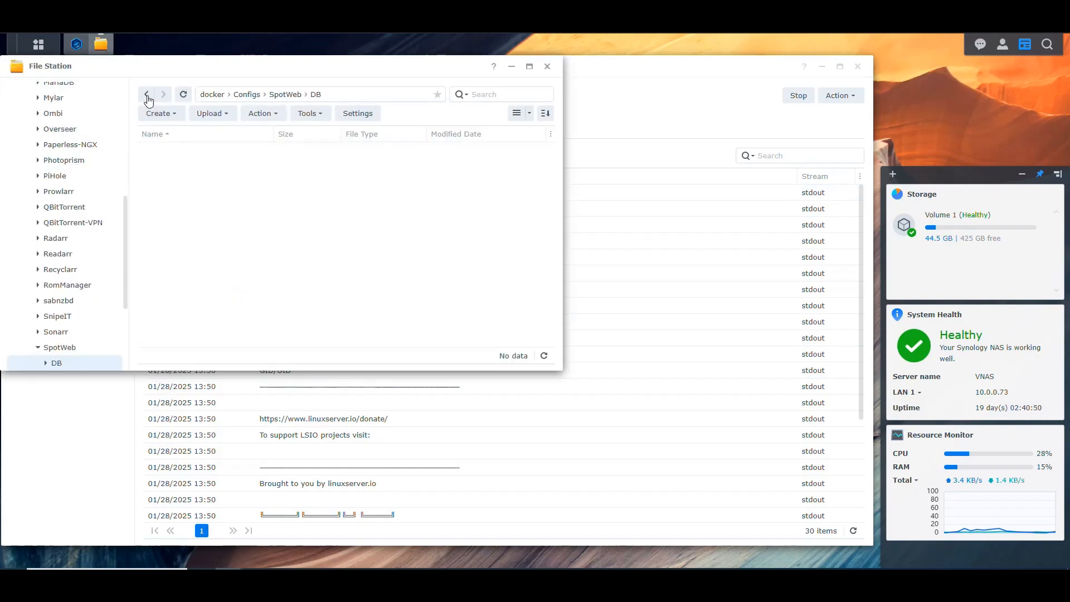
click(183, 94)
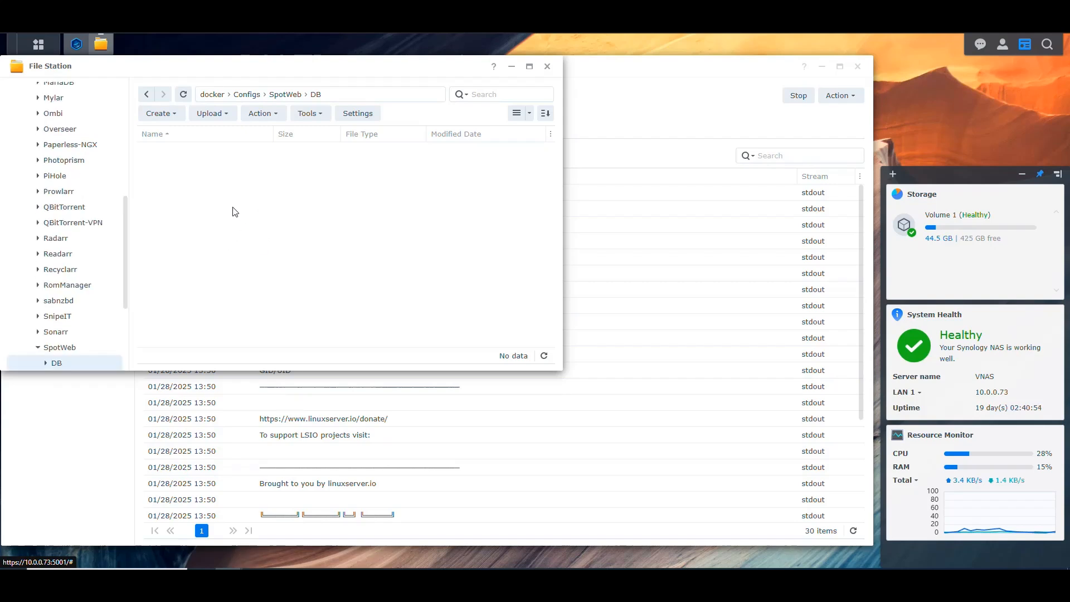
click(183, 94)
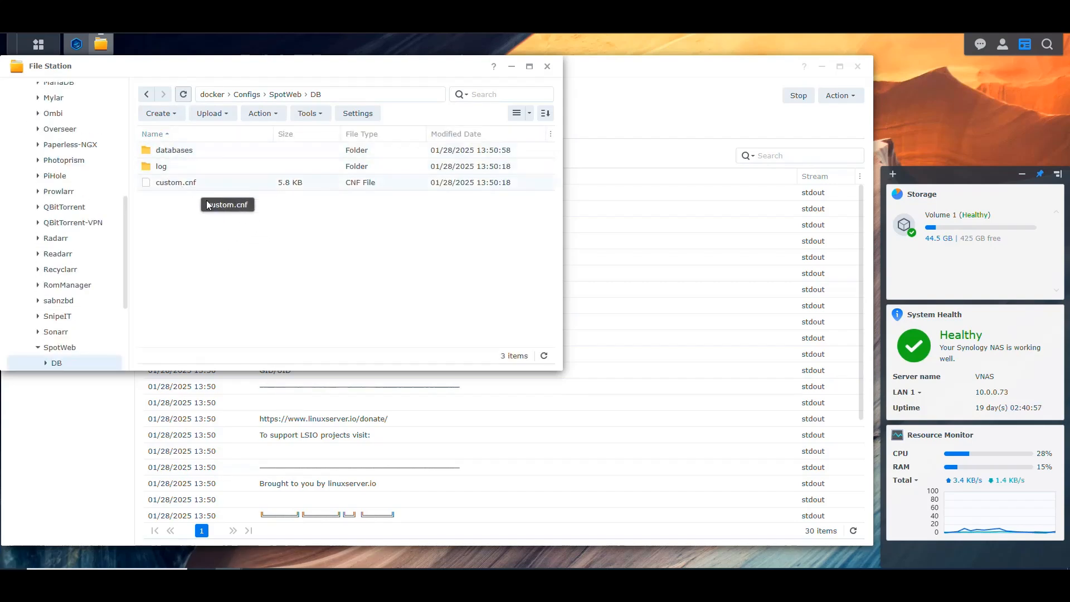
Return to Container Manager, refresh the SpotWeb-DB log repeatedly, and recheck the contents of the DB folder in File Station.
click(76, 43)
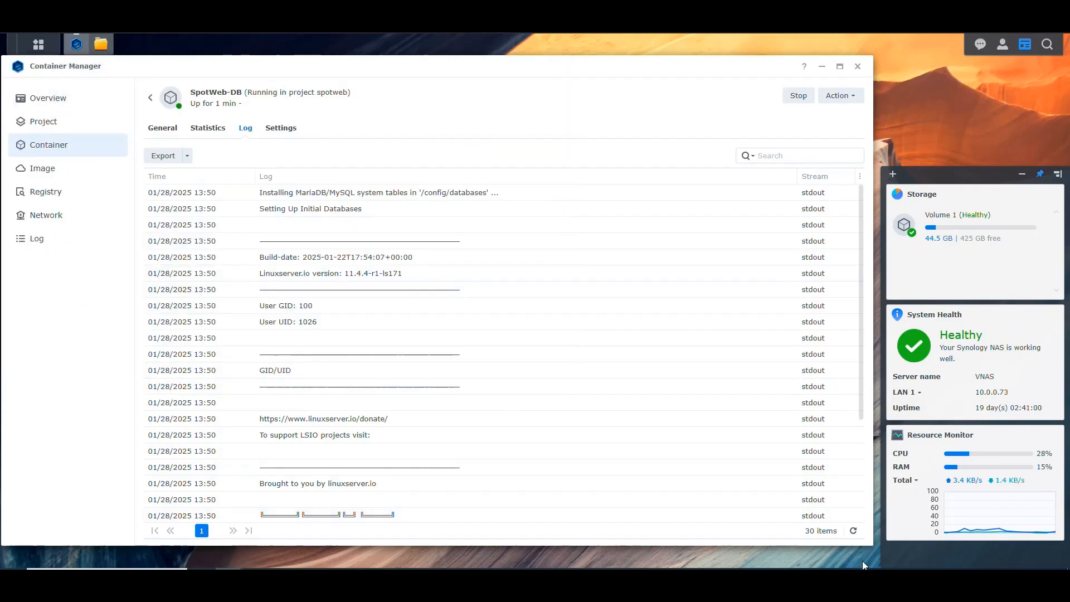
click(853, 531)
click(854, 530)
click(853, 531)
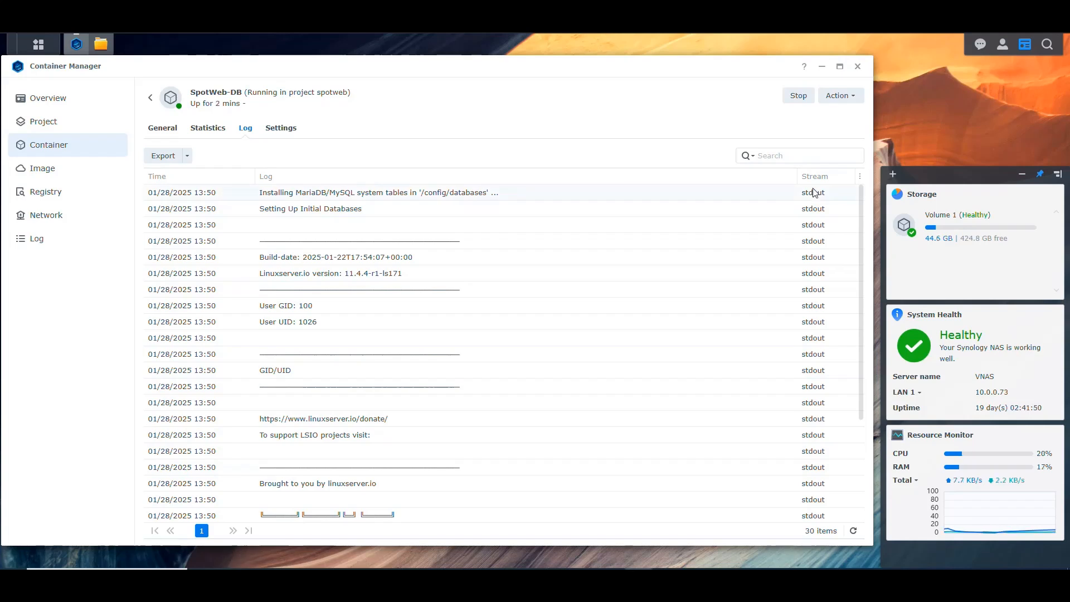
click(101, 44)
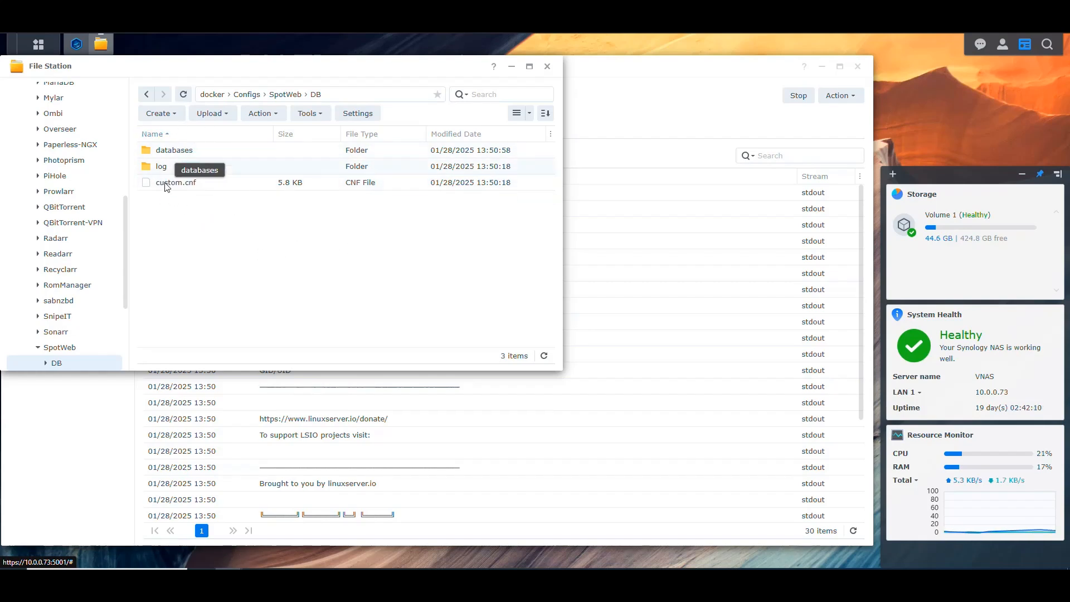
click(818, 142)
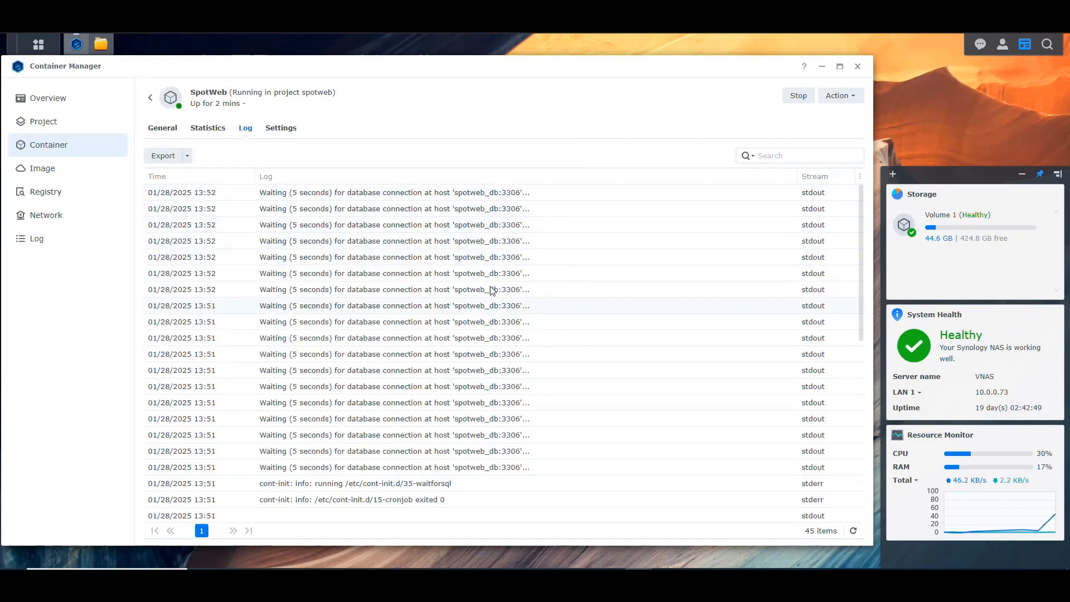
Refresh the container log and examine the SpotWeb-DB entries for database setup completion and the port 3306 connection.
click(854, 534)
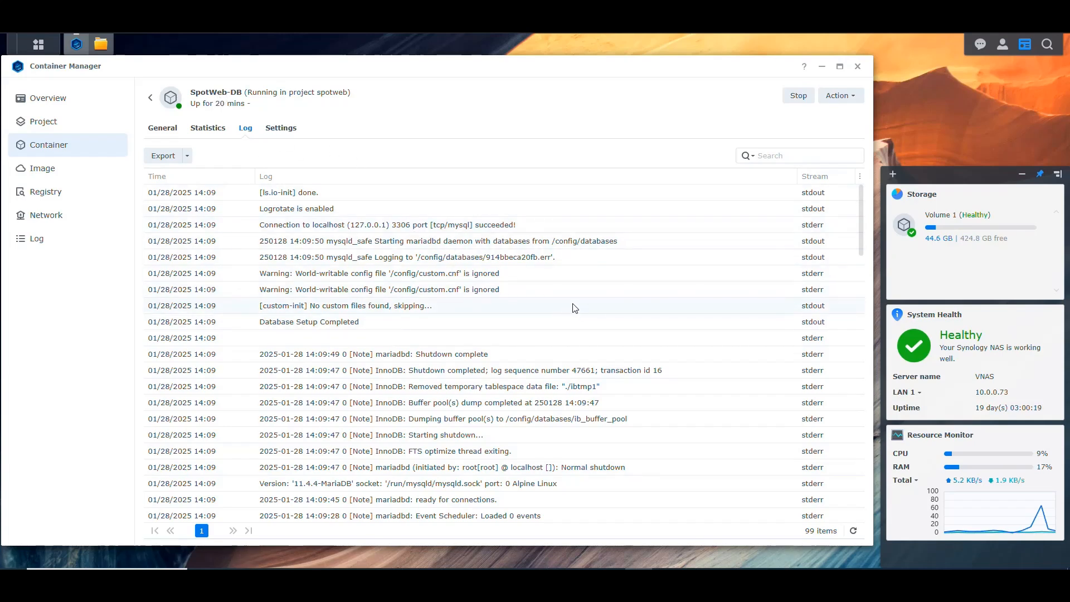
scroll(586, 296, down, 4)
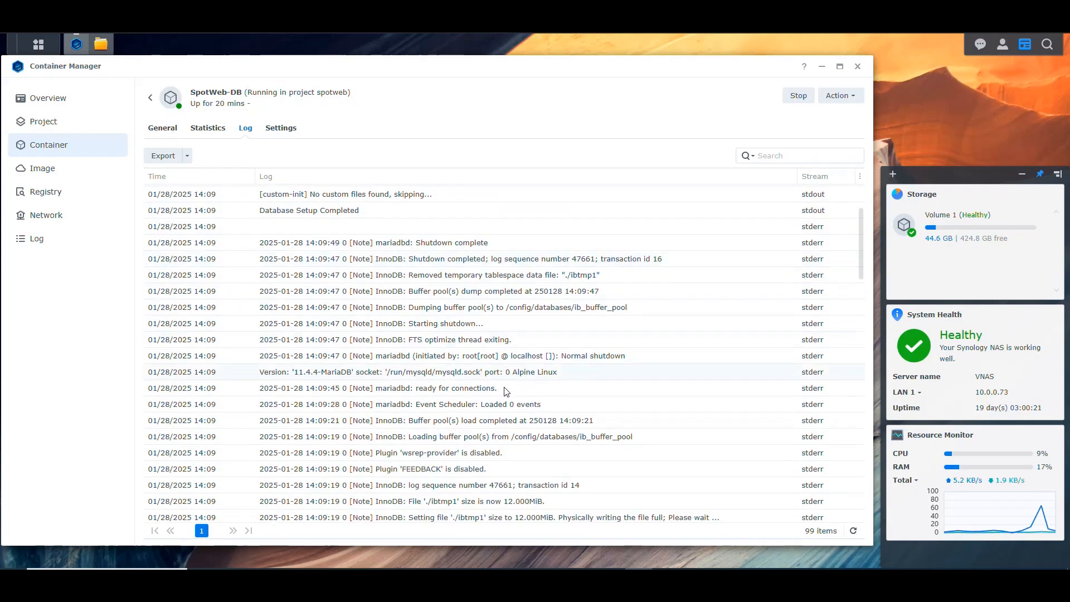
scroll(494, 339, up, 1)
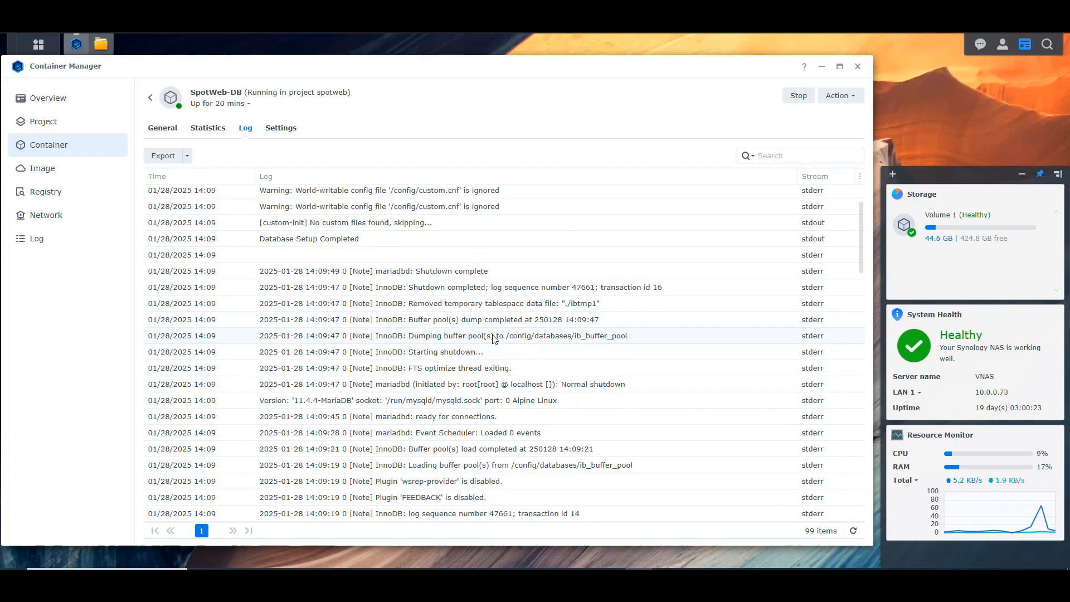
scroll(494, 338, up, 1)
scroll(490, 341, up, 2)
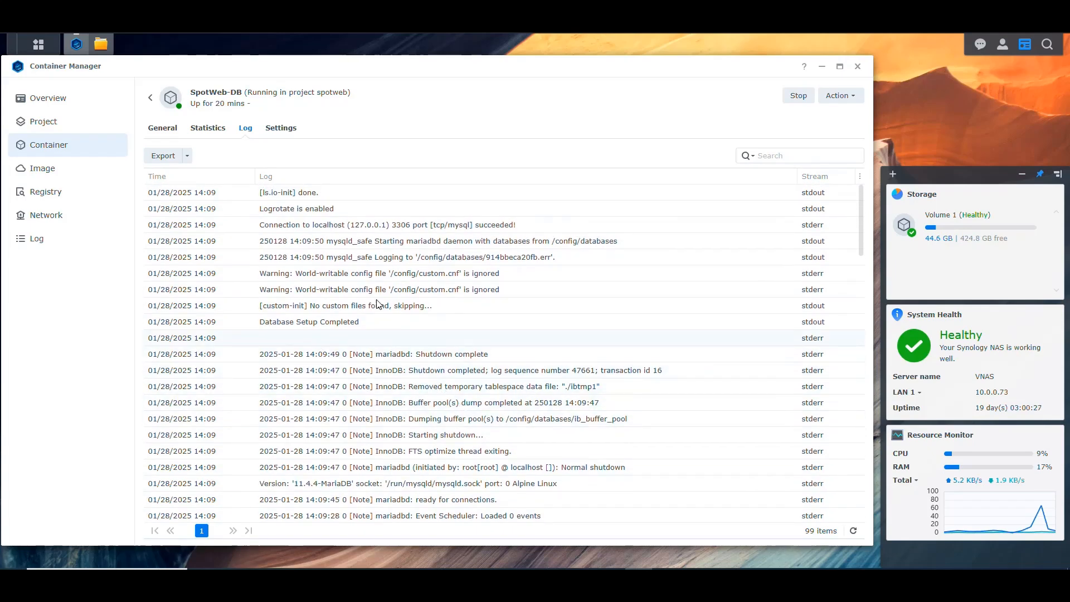
click(303, 327)
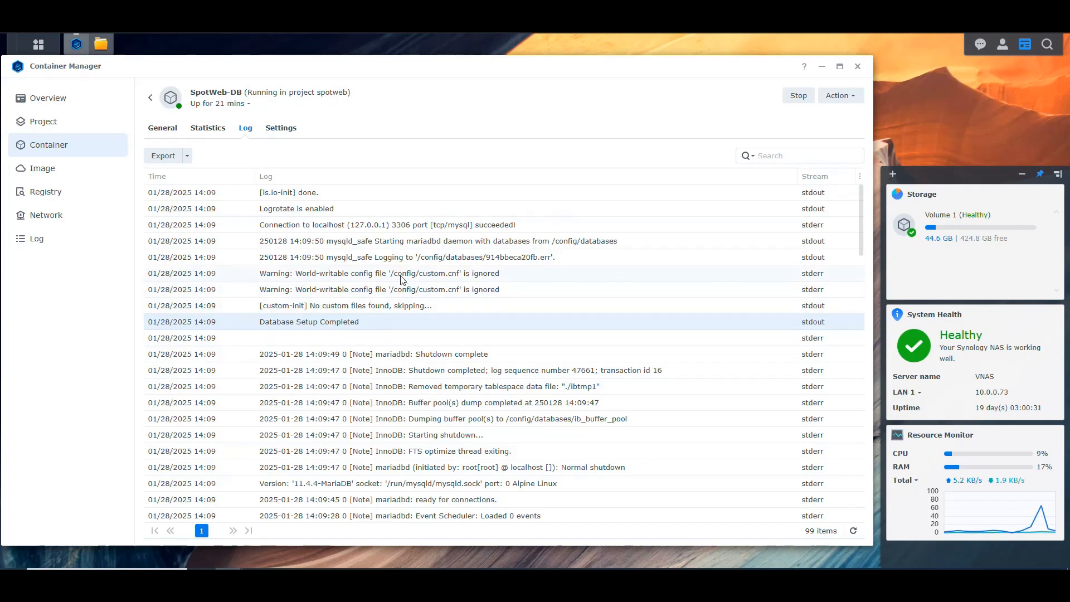
click(359, 227)
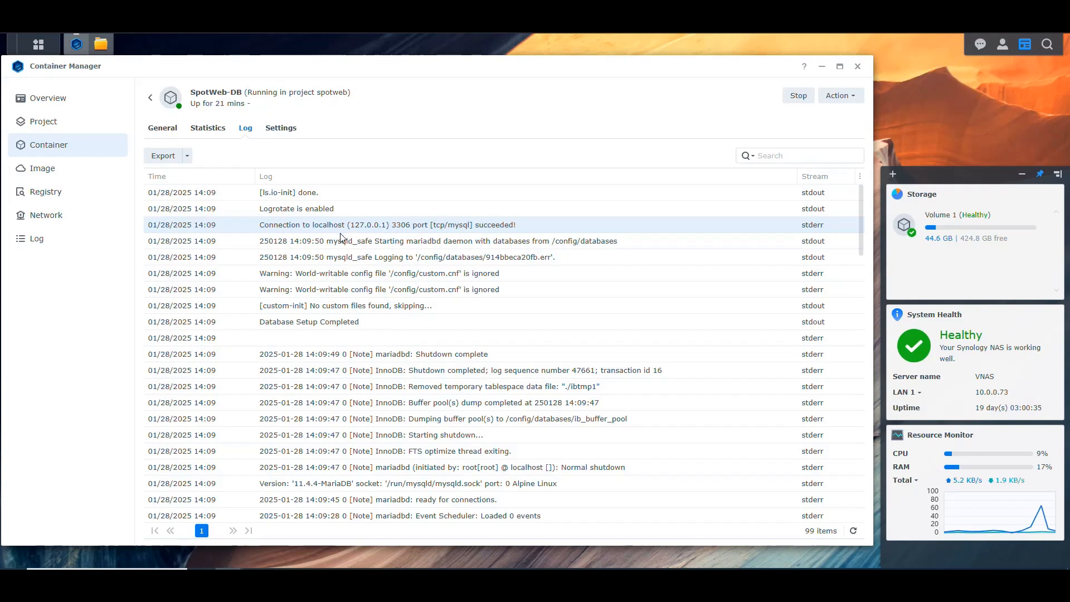
Return to the spotweb project, open the SpotWeb container's log, and check the entry for its spotweb_db connection.
click(150, 98)
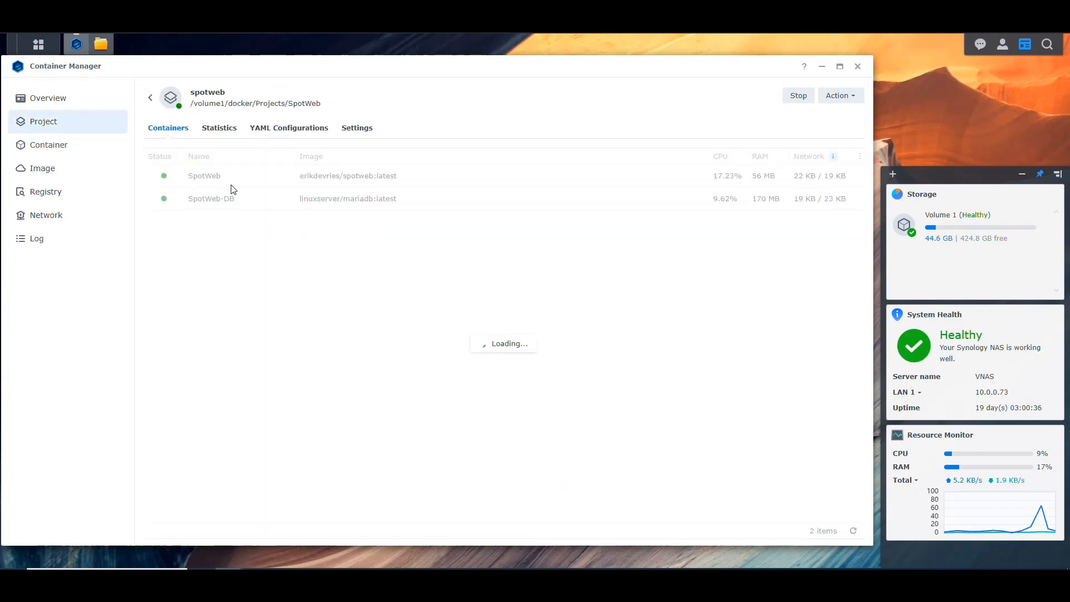
click(204, 176)
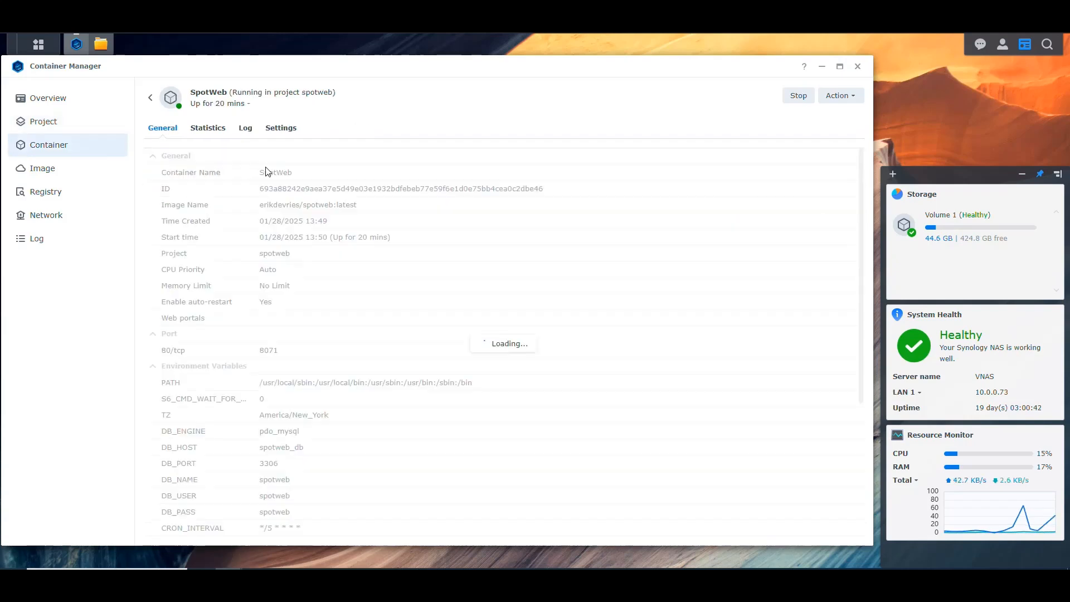
click(245, 129)
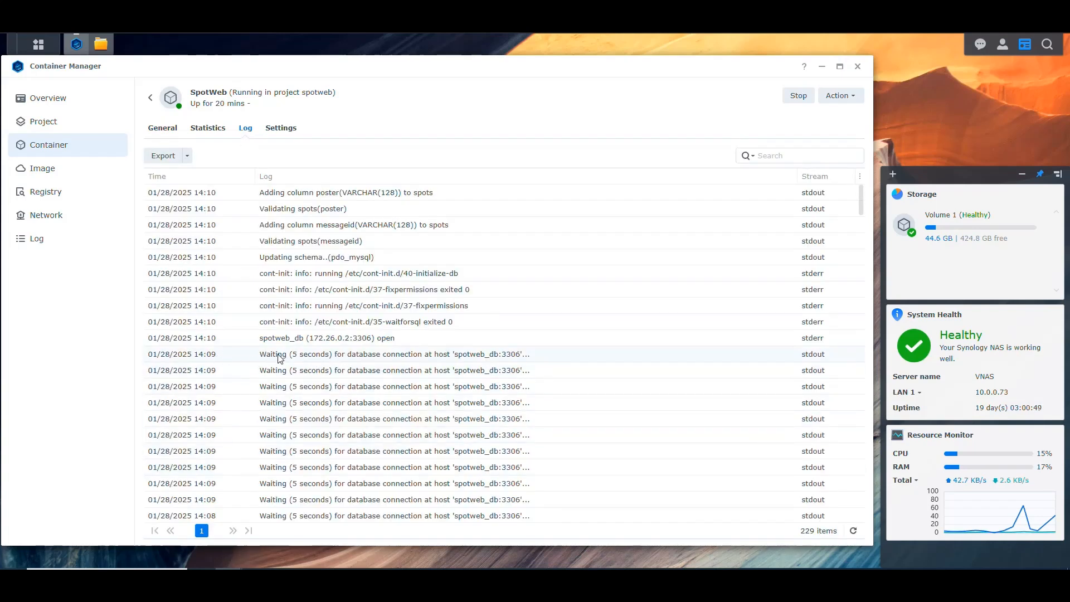
click(354, 341)
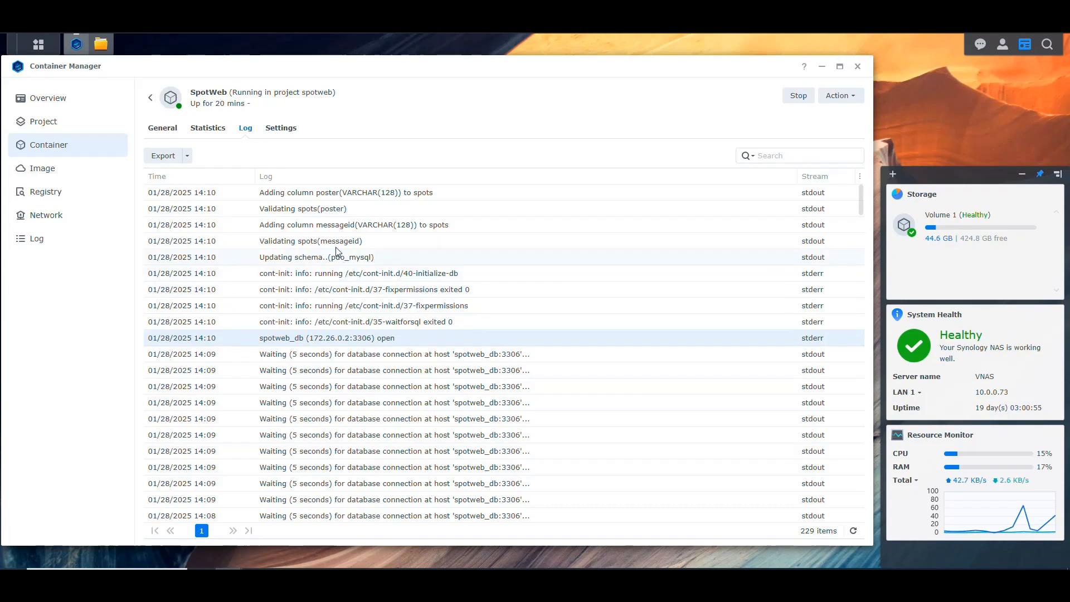
Refresh the SpotWeb log repeatedly to follow the database initialization, and review the container's general details.
click(854, 530)
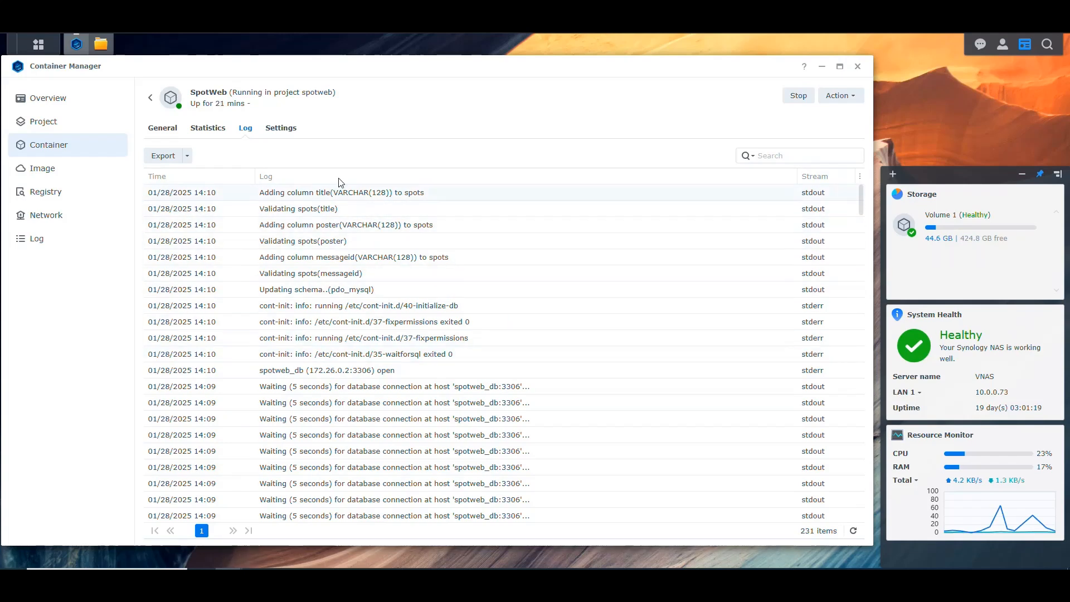
click(853, 530)
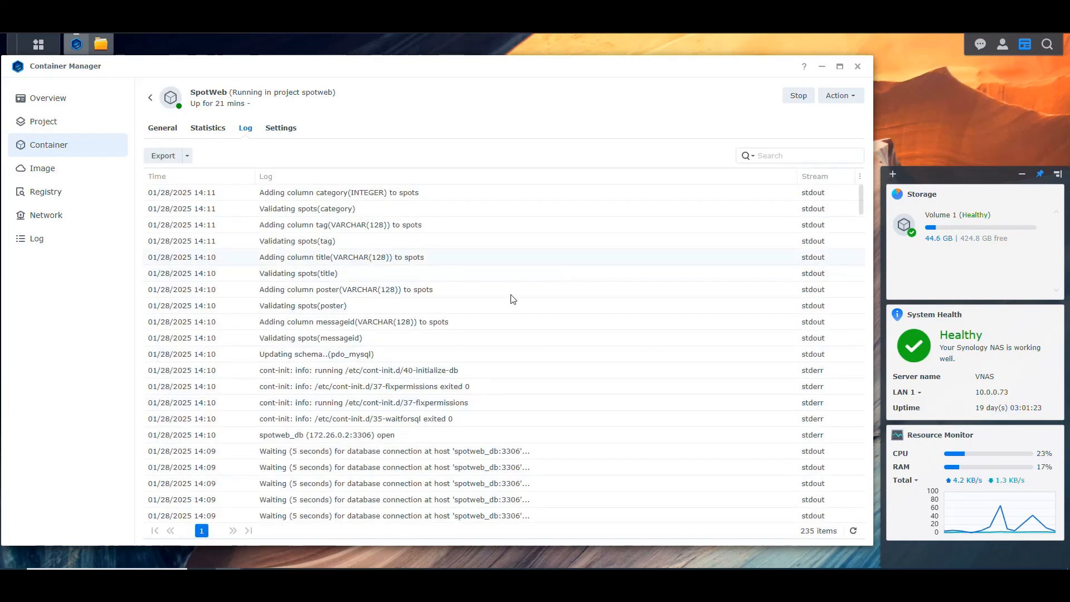
click(854, 532)
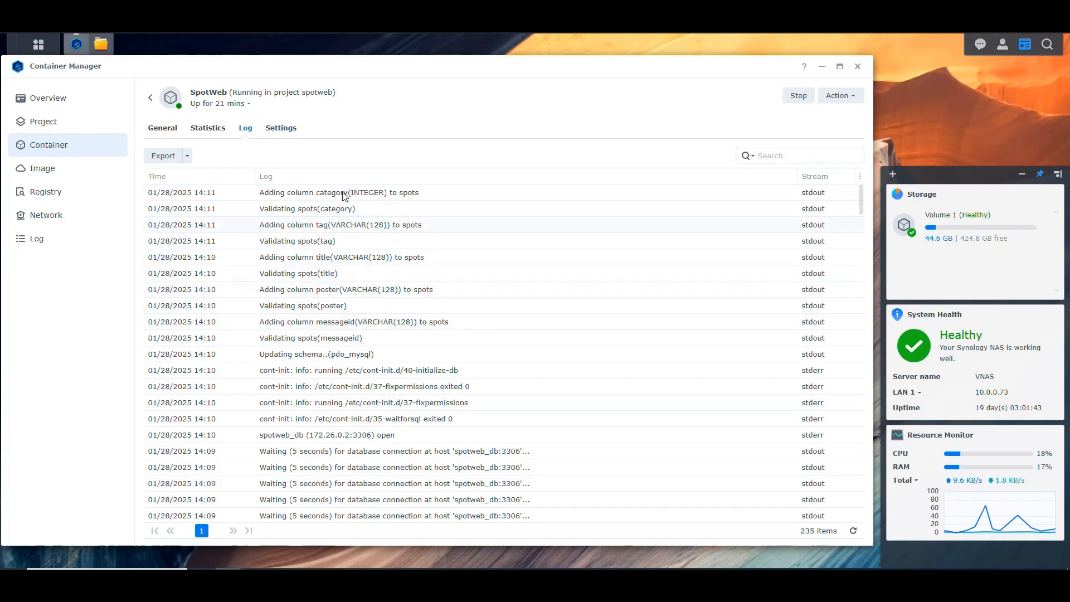
click(853, 531)
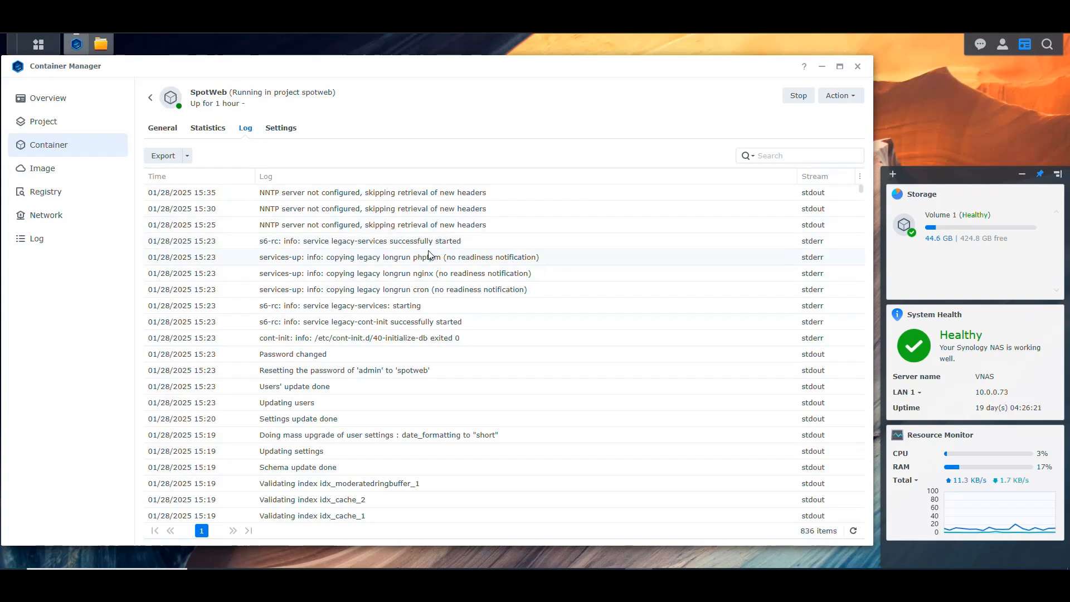
click(162, 129)
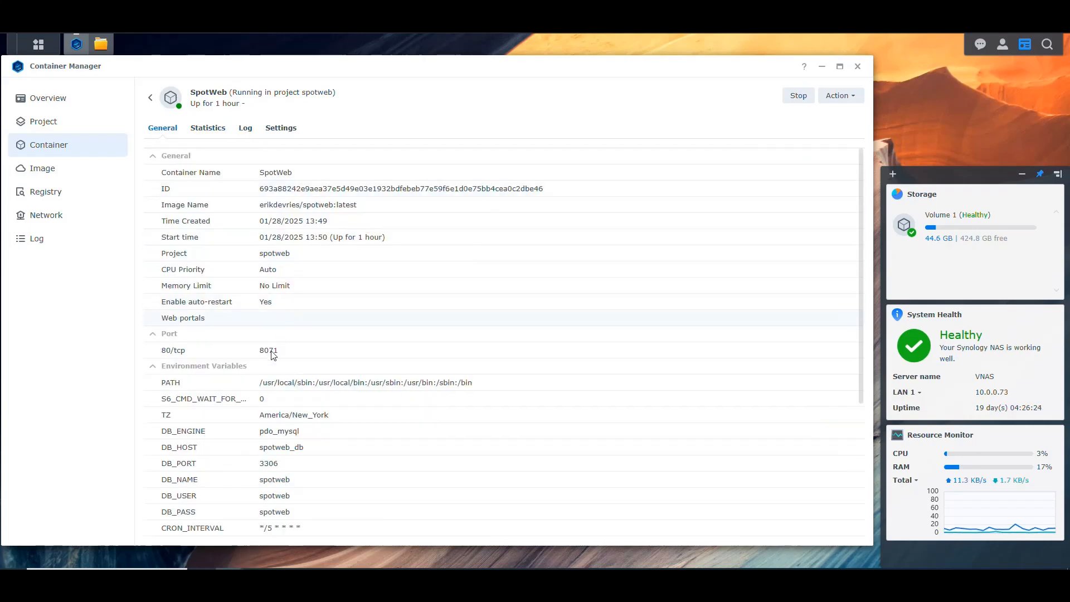
click(245, 129)
Switch to the Spotweb web page at 10.0.0.73:8071 and collapse the Quick Links and Maintenance sections.
click(992, 13)
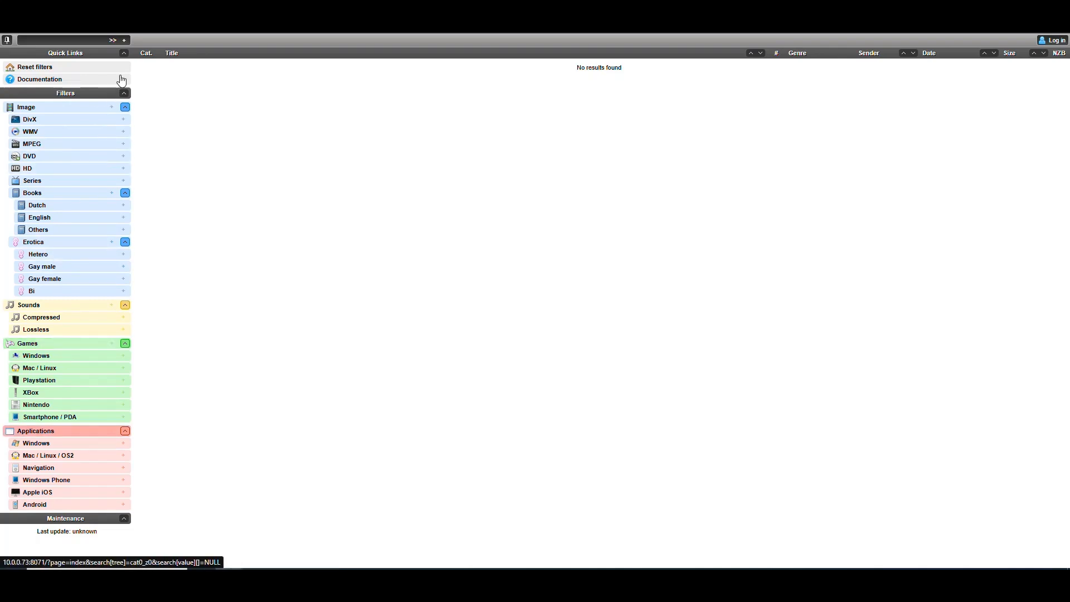
click(124, 53)
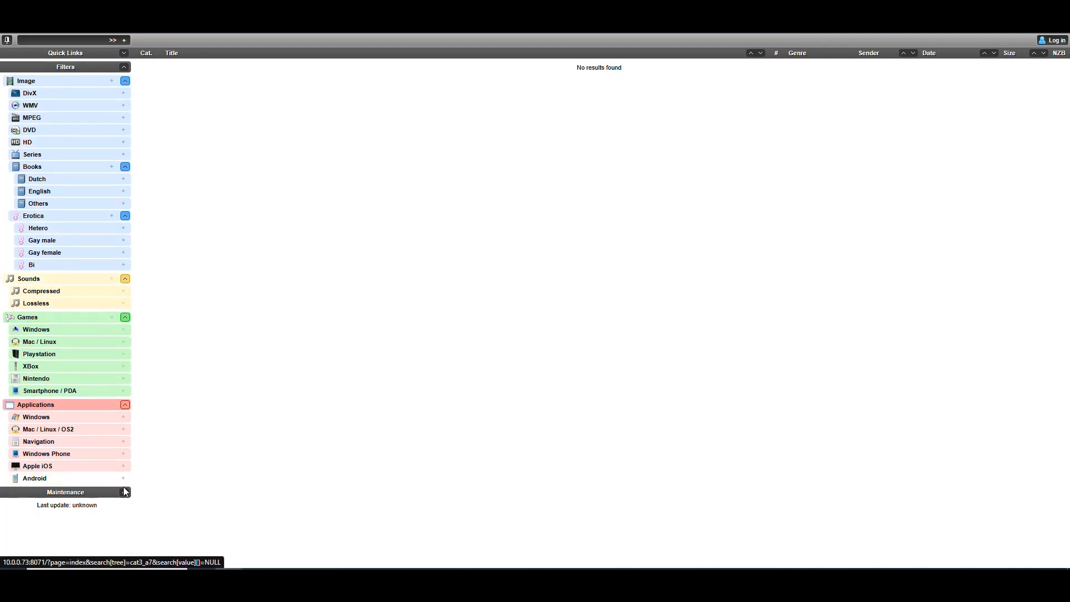
click(124, 493)
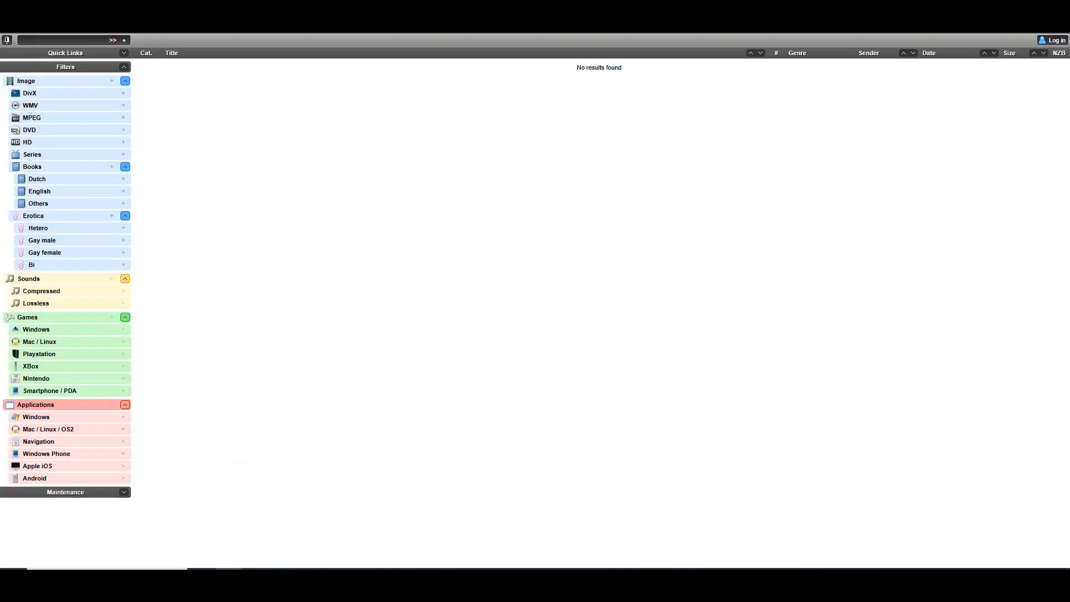
Log in to Spotweb as admin with the account password, and dismiss the browser's offer to save it.
click(1057, 41)
click(1050, 54)
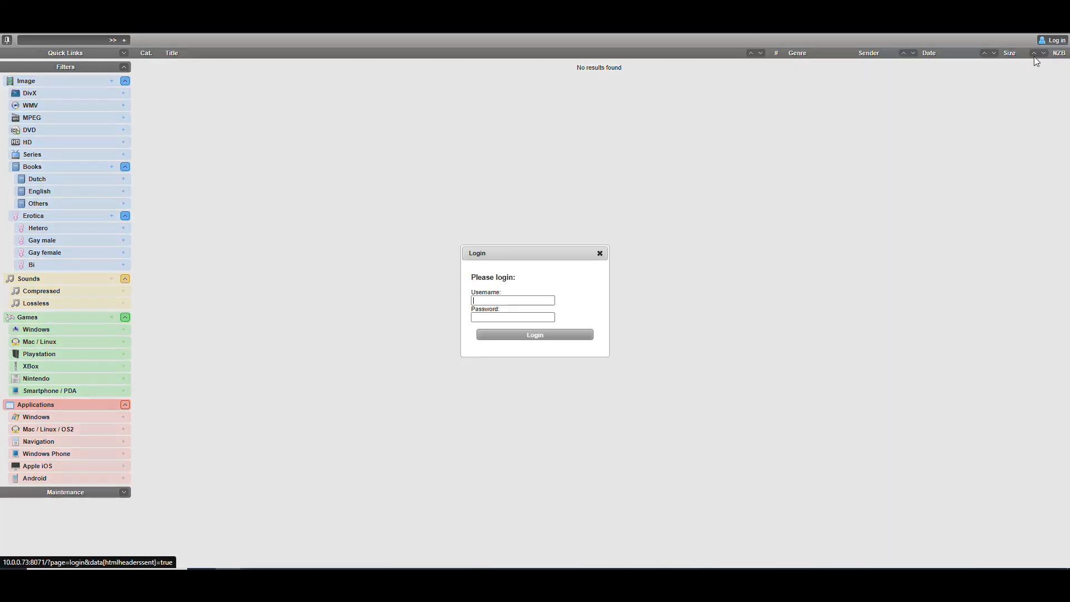
click(542, 301)
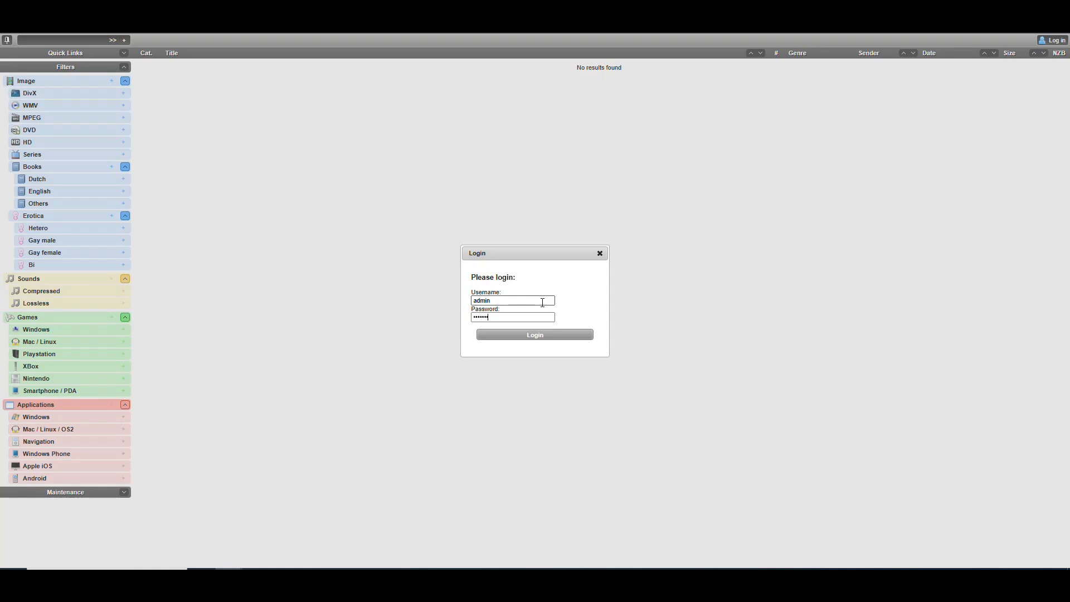
click(550, 335)
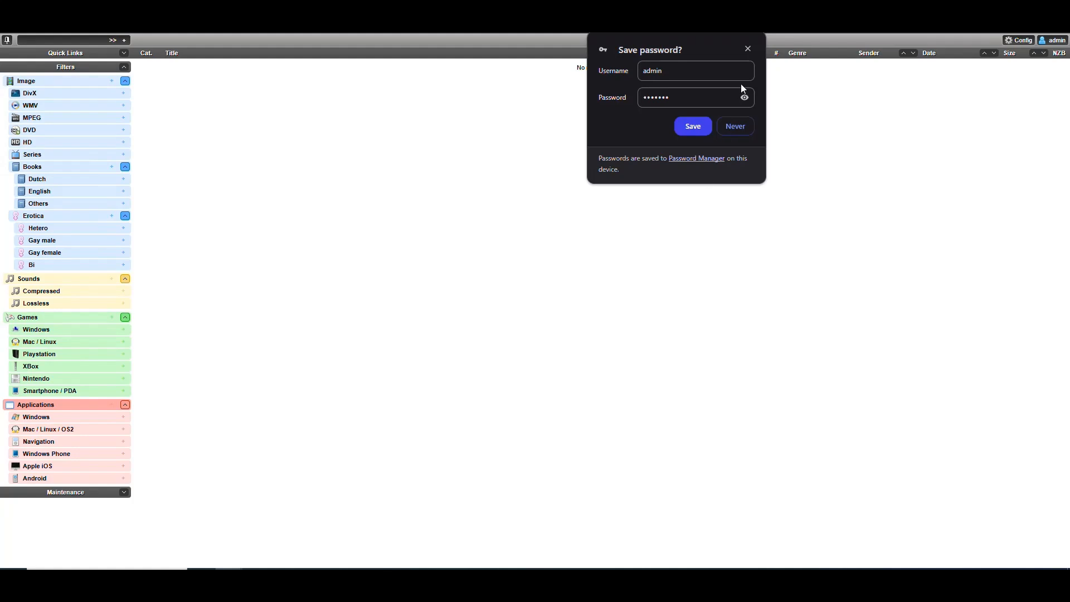
click(748, 48)
View the admin account's editable user details, including the new password fields, and close them without changes.
click(1059, 42)
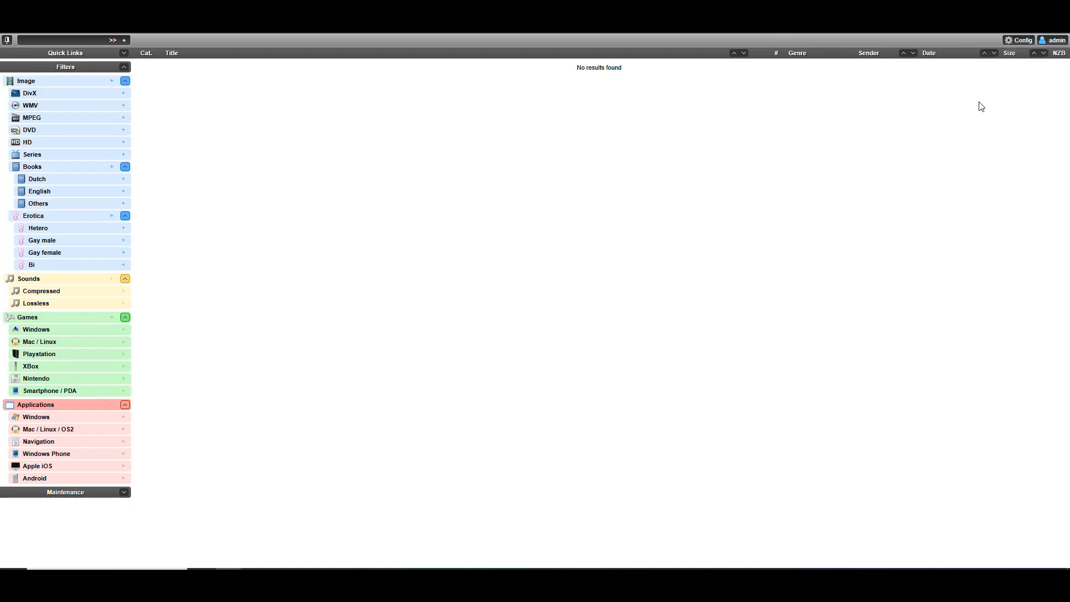
mouse_move(1057, 44)
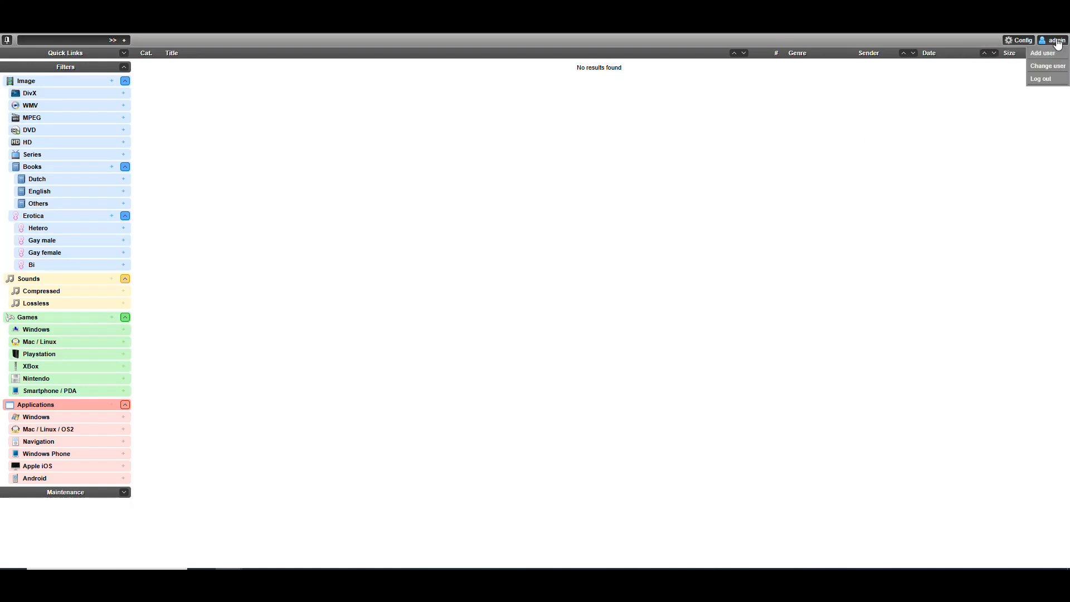
click(1049, 67)
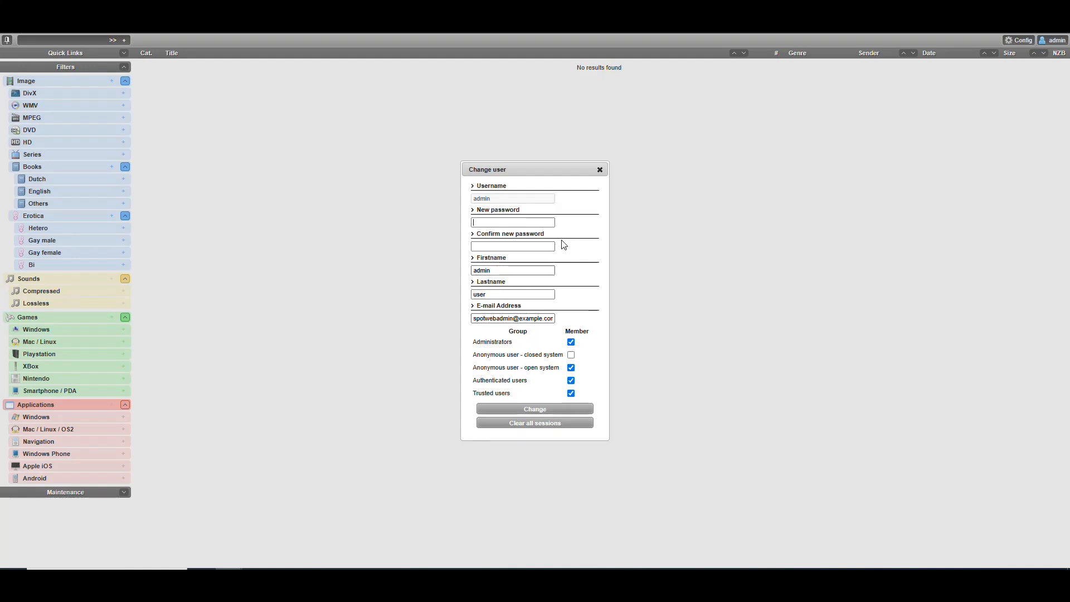
click(599, 170)
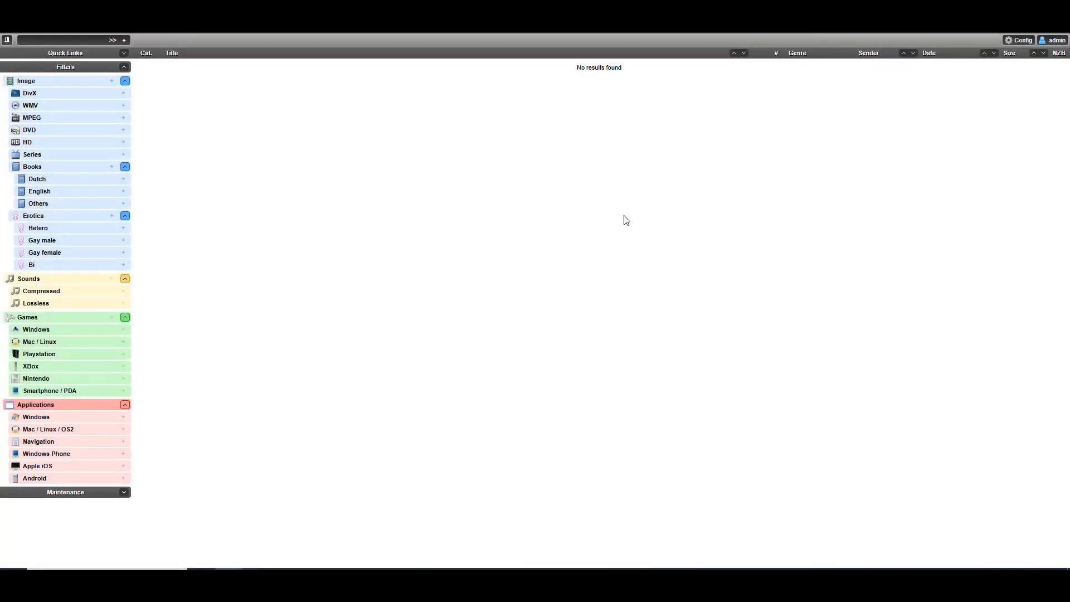
Open Spotweb's newsserver settings and set the default newsserver hostname to us.astraweb.com.
click(1020, 41)
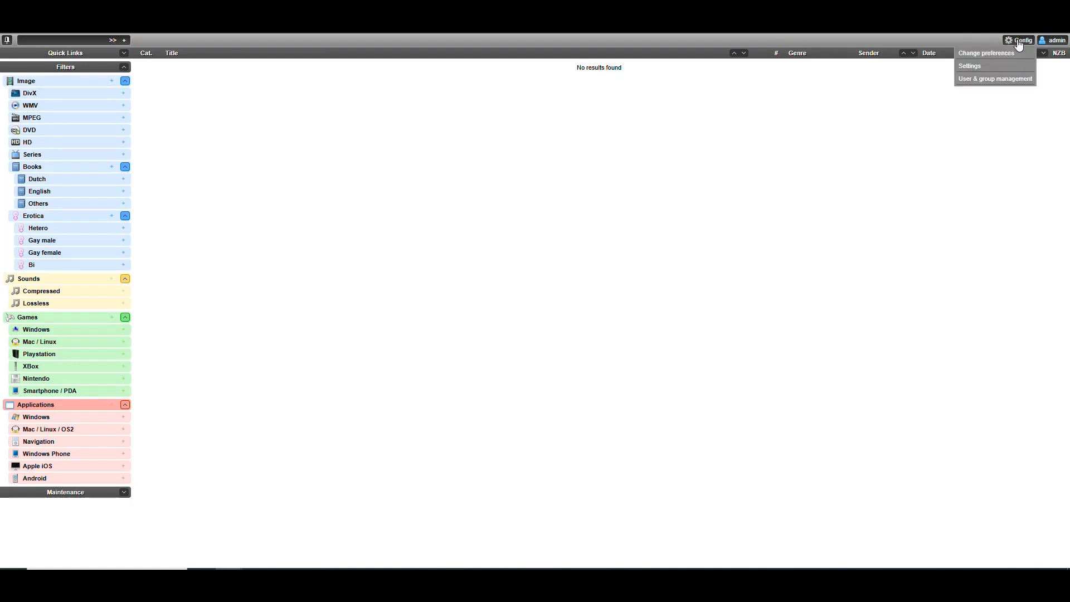
click(974, 67)
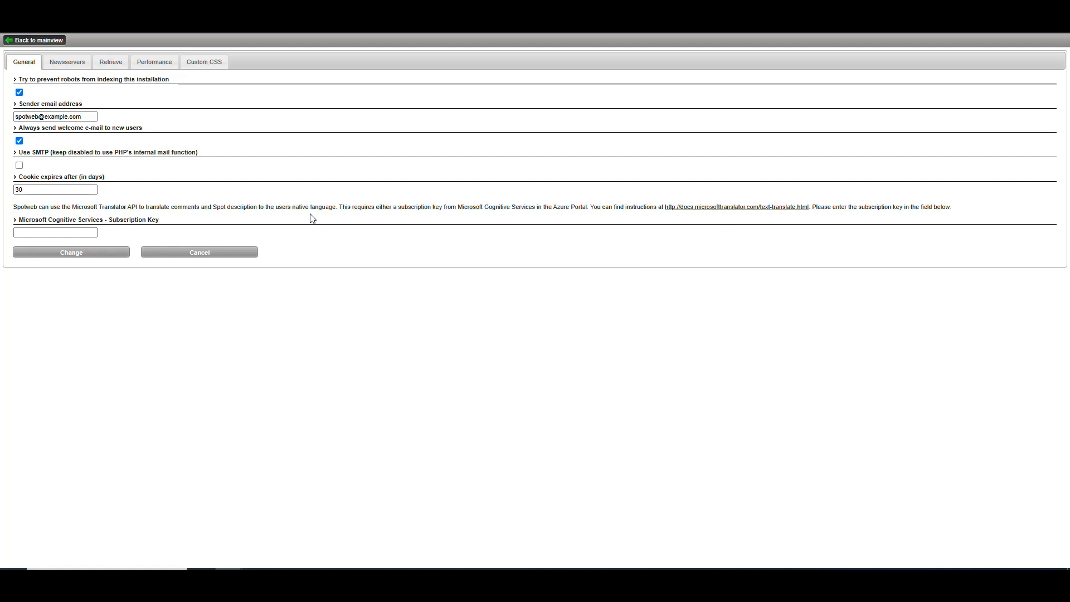
click(68, 63)
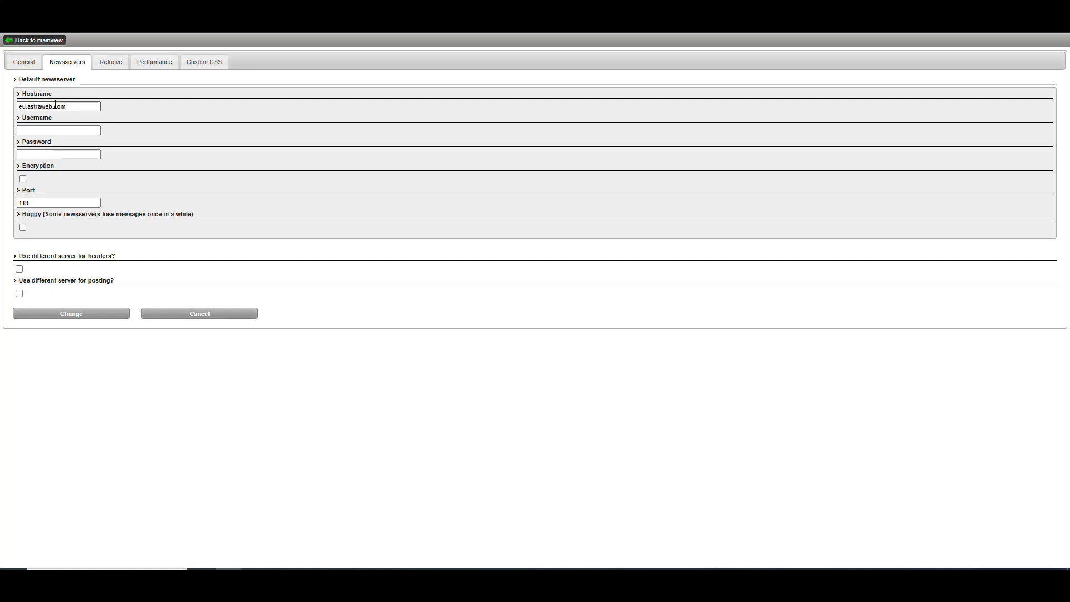
key(Delete)
key(Delete)
text(us)
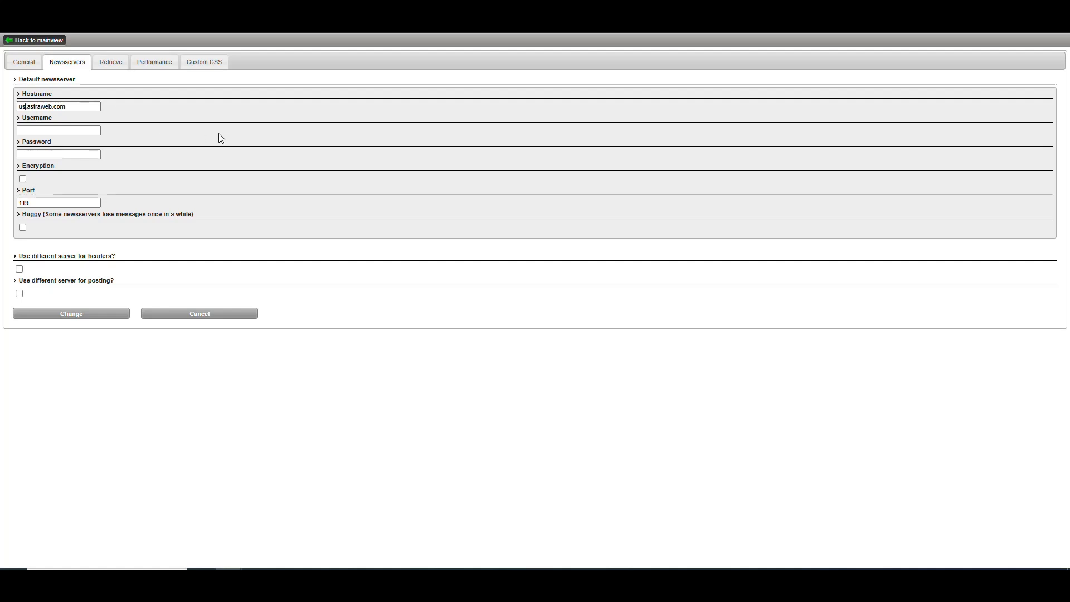
Enter "username" and the account password for the default newsserver, enable encryption, and set the port to 563.
click(73, 131)
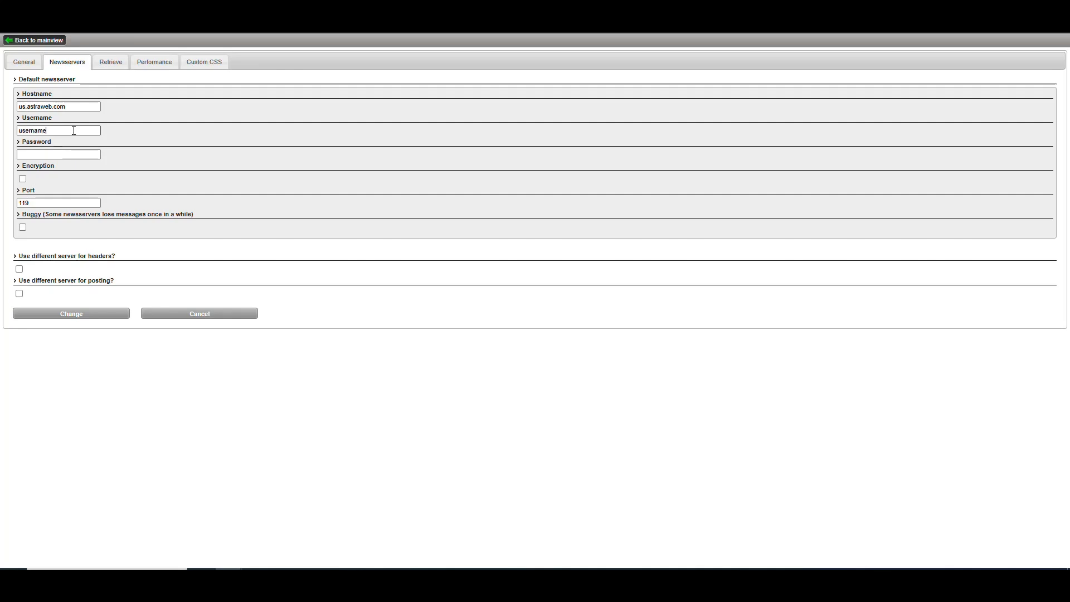
text(•)
key(BackSpace)
key(BackSpace)
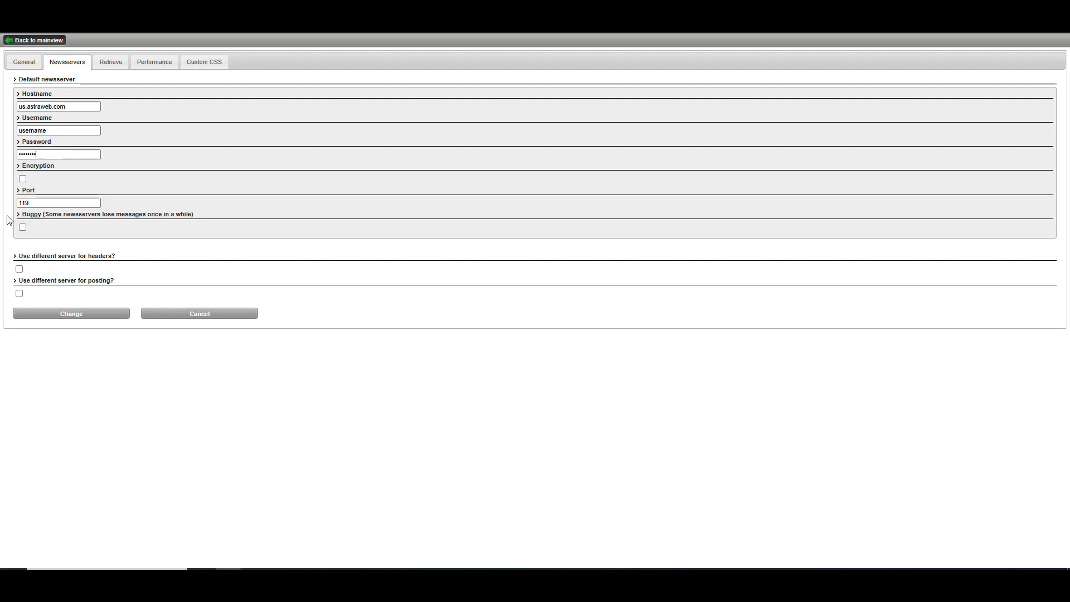
click(22, 179)
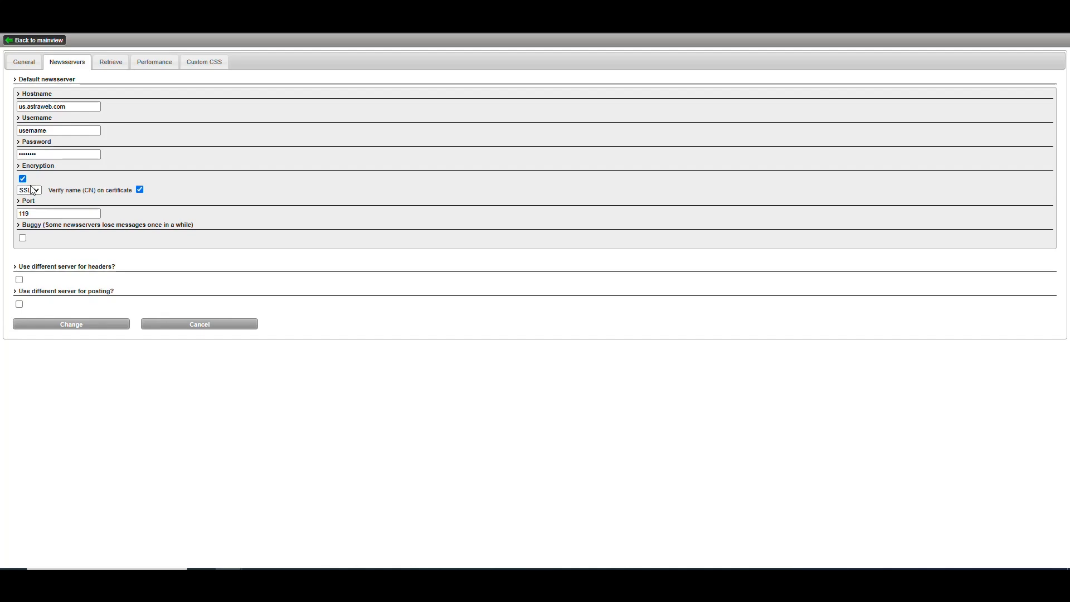
double_click(25, 214)
text(563)
Set the retention on spots to 4000 days in the retrieval settings.
click(111, 62)
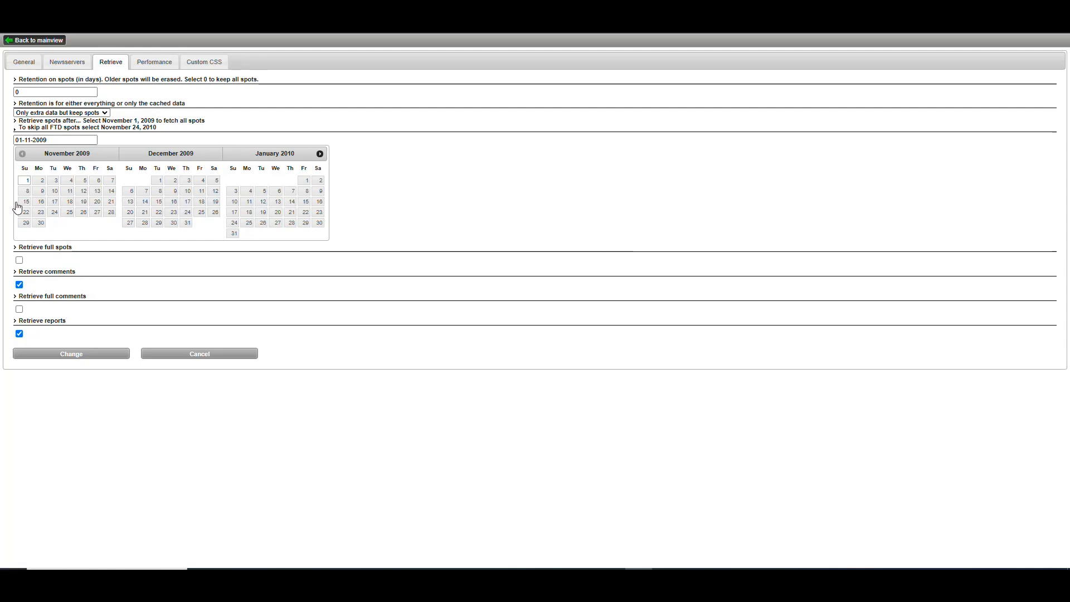
double_click(20, 92)
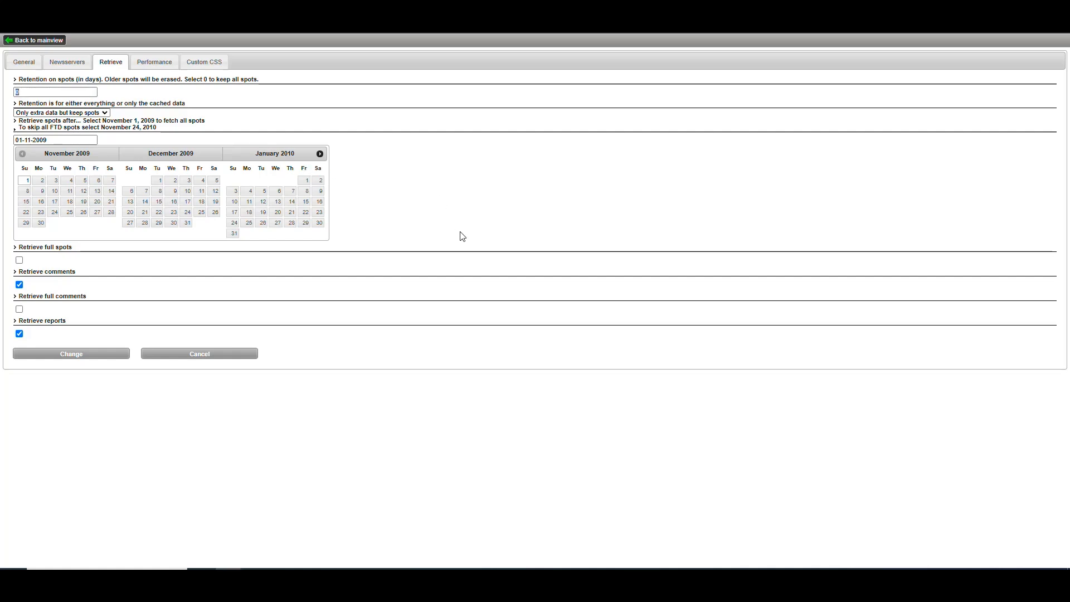
text(4000)
Switch to Calculator, divide 4000 by 365 to convert the retention days to years, and close it.
key(super)
text(calcul)
key(Return)
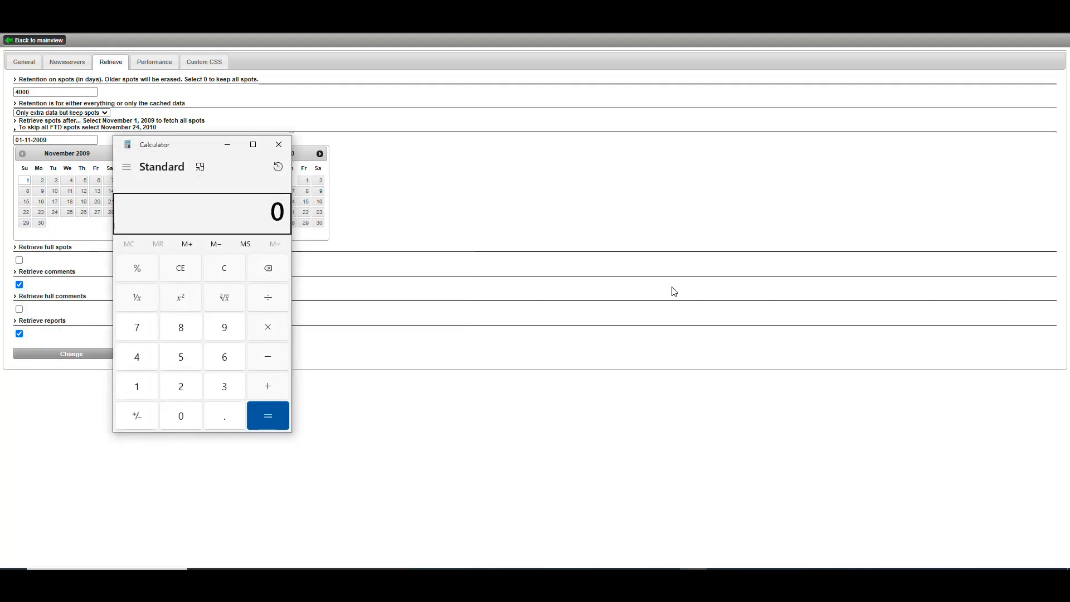
text(400)
text(000)
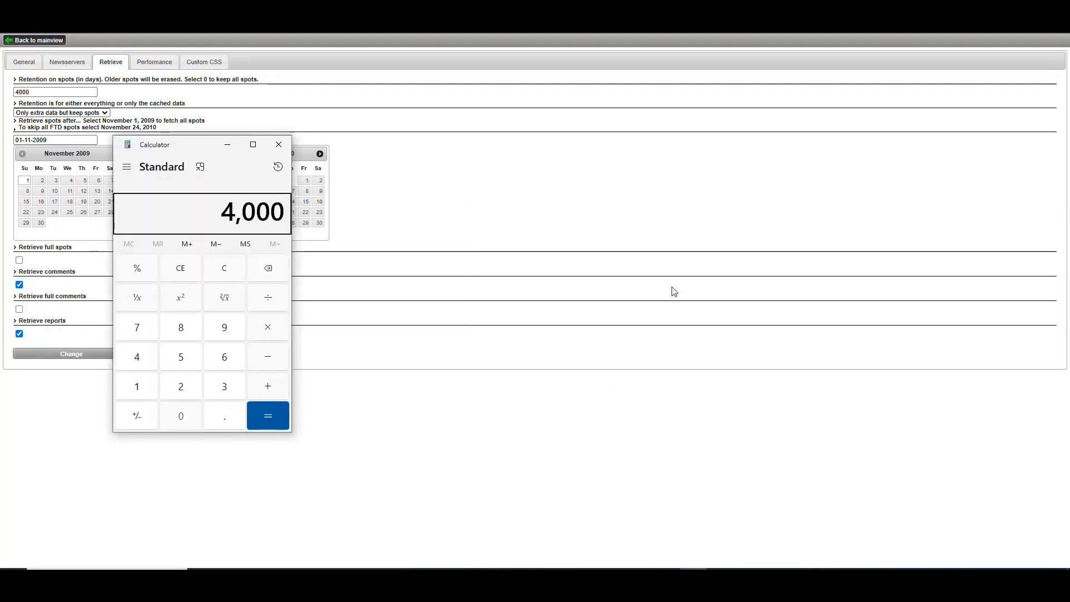
text(/365)
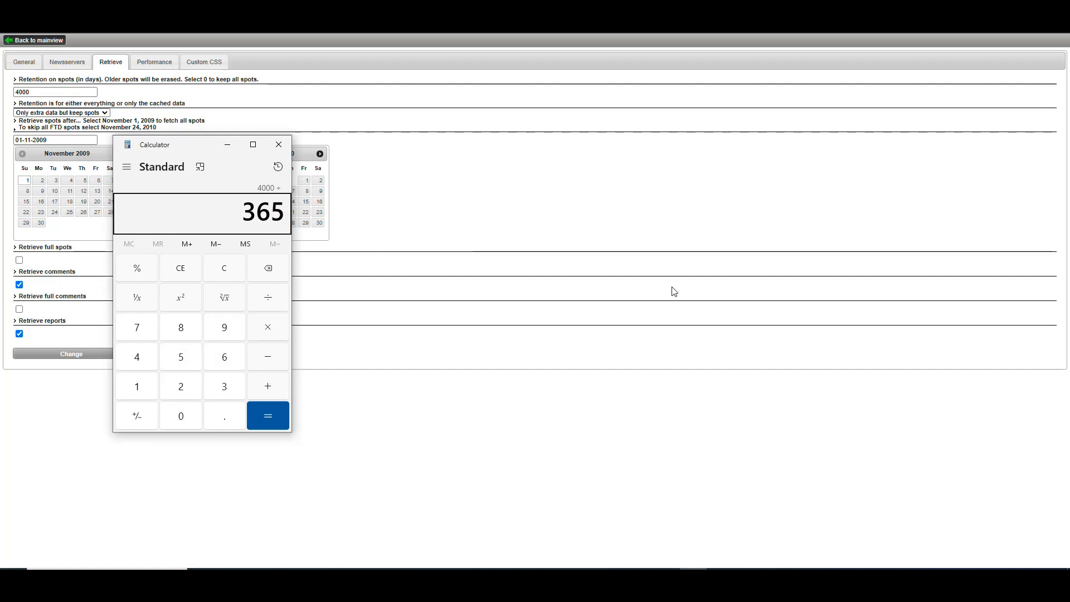
key(Return)
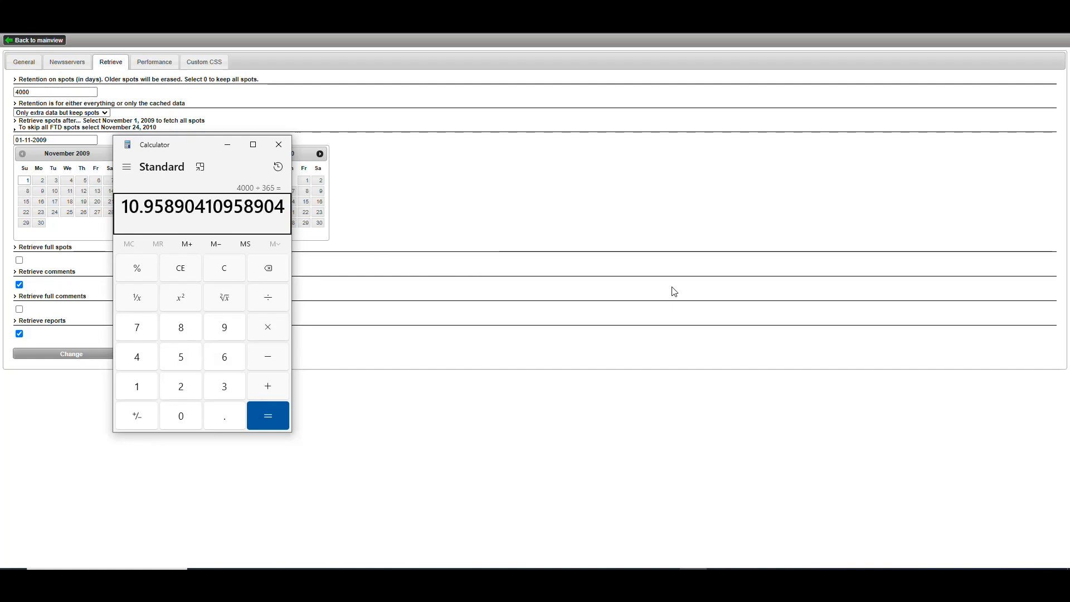
click(275, 139)
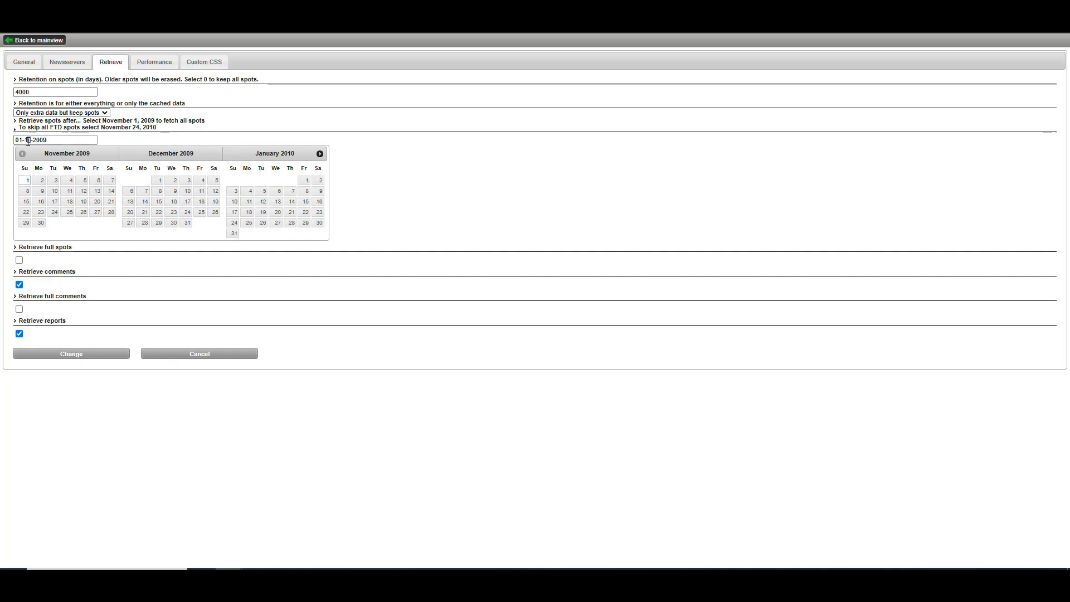
Set the retrieve-spots-after date to 01-01-2014, enable retrieving full comments, and save the settings without storing the password in the browser.
text(01)
drag(42, 140, 77, 144)
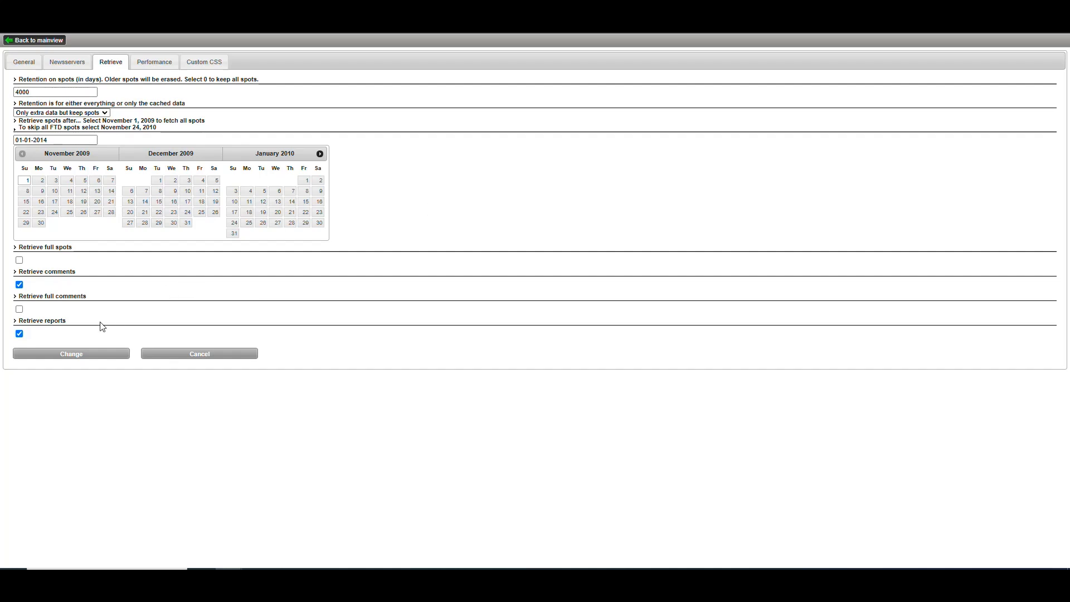
click(20, 309)
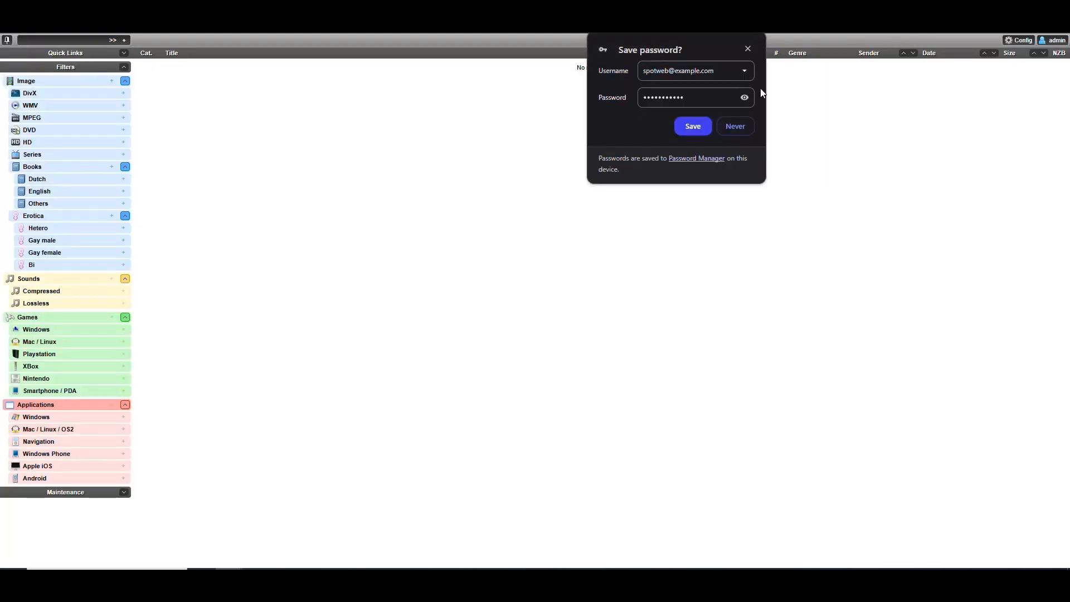
click(748, 49)
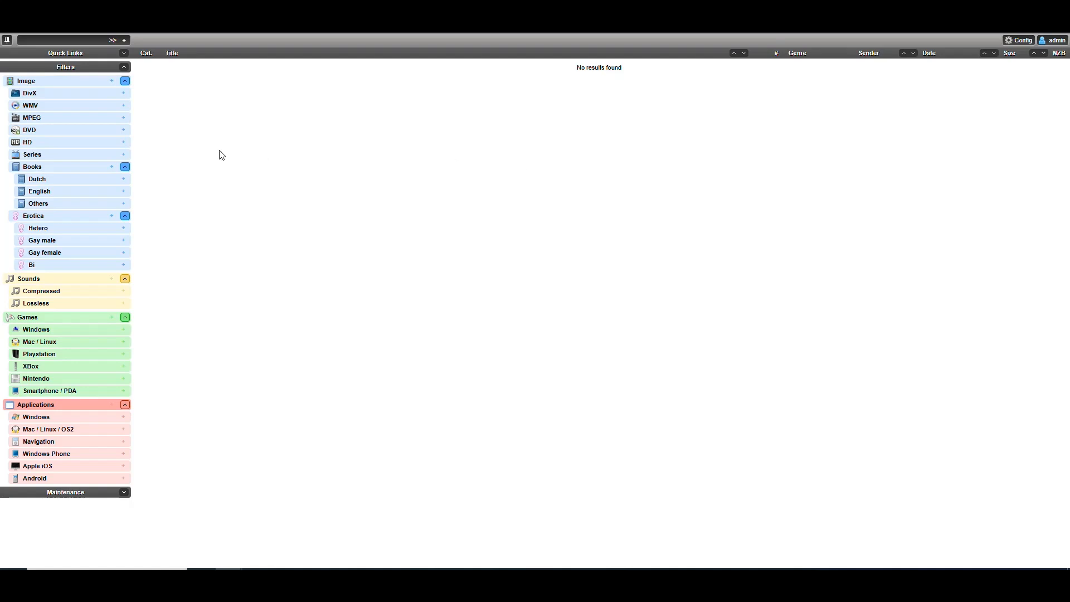
Check the Image and Applications filters for retrieved spots.
click(43, 81)
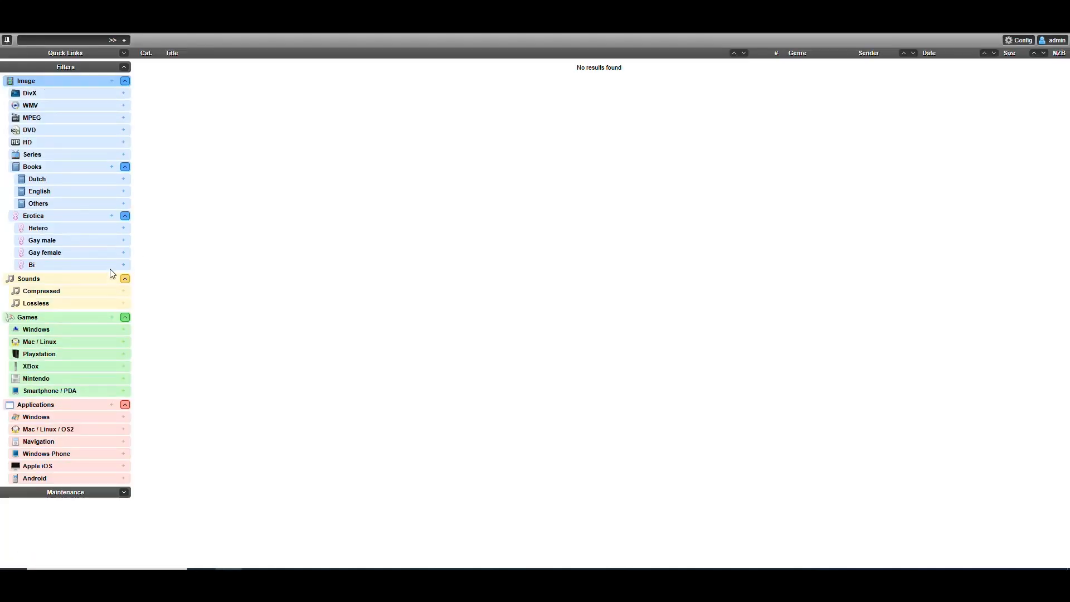
click(59, 407)
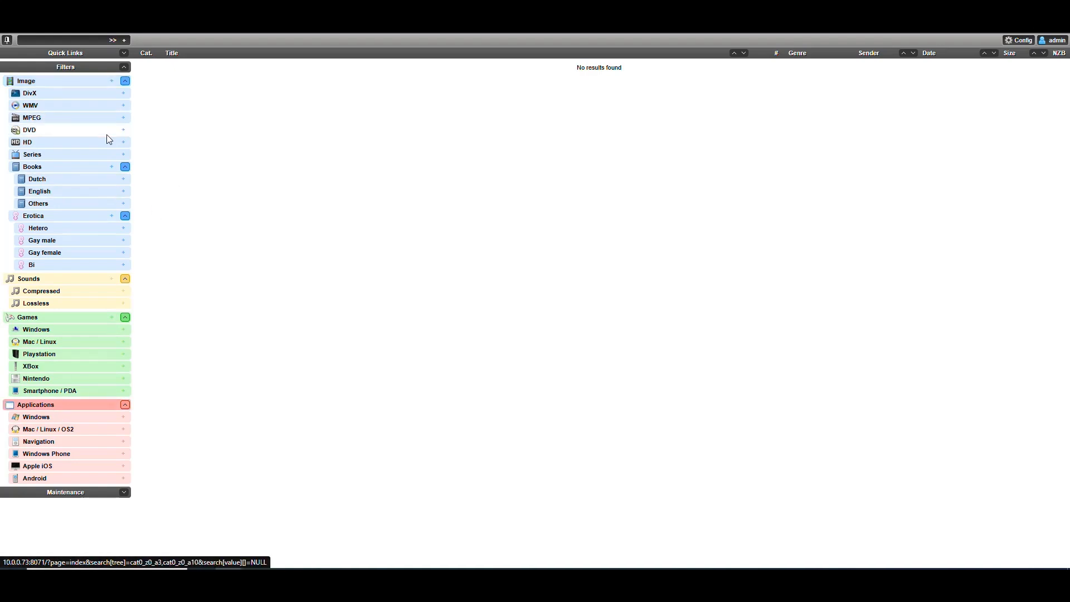
click(38, 83)
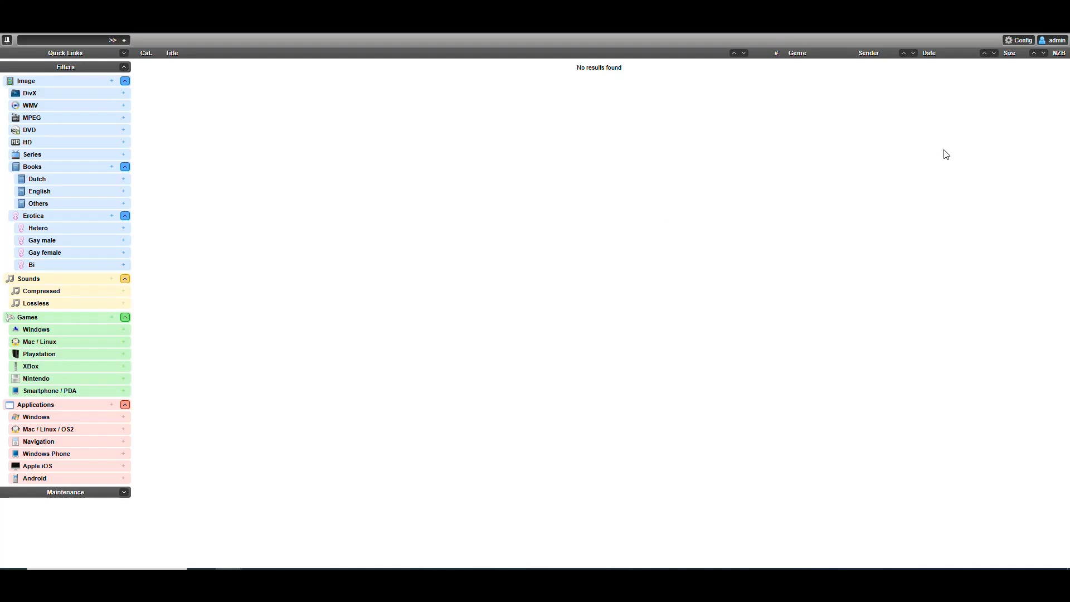
Review the anonymous user's general preferences in user management, close them without changes, and return to the main view.
mouse_move(1020, 41)
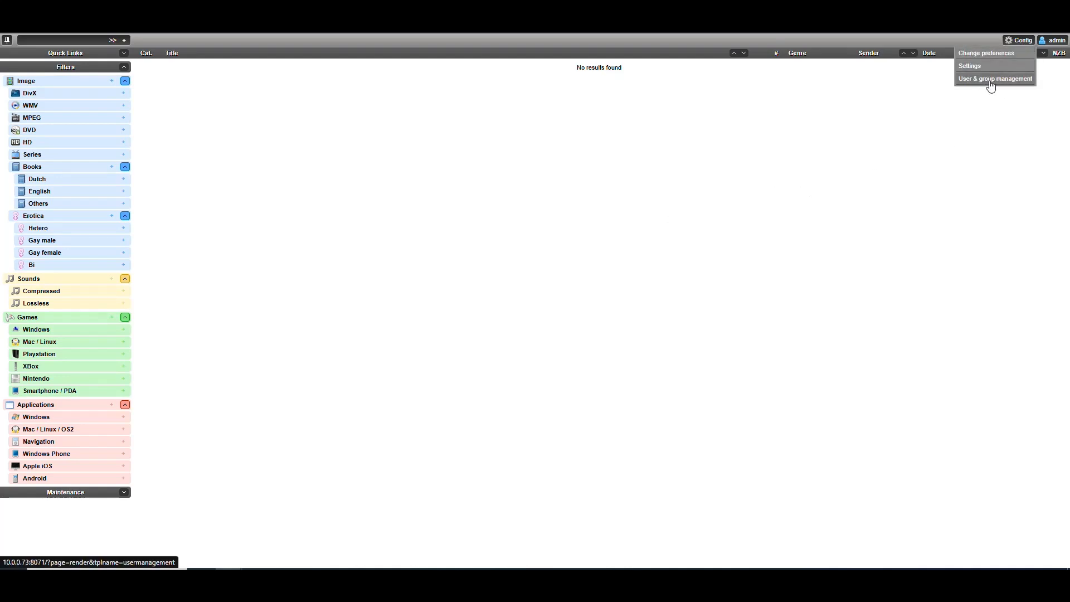
click(995, 80)
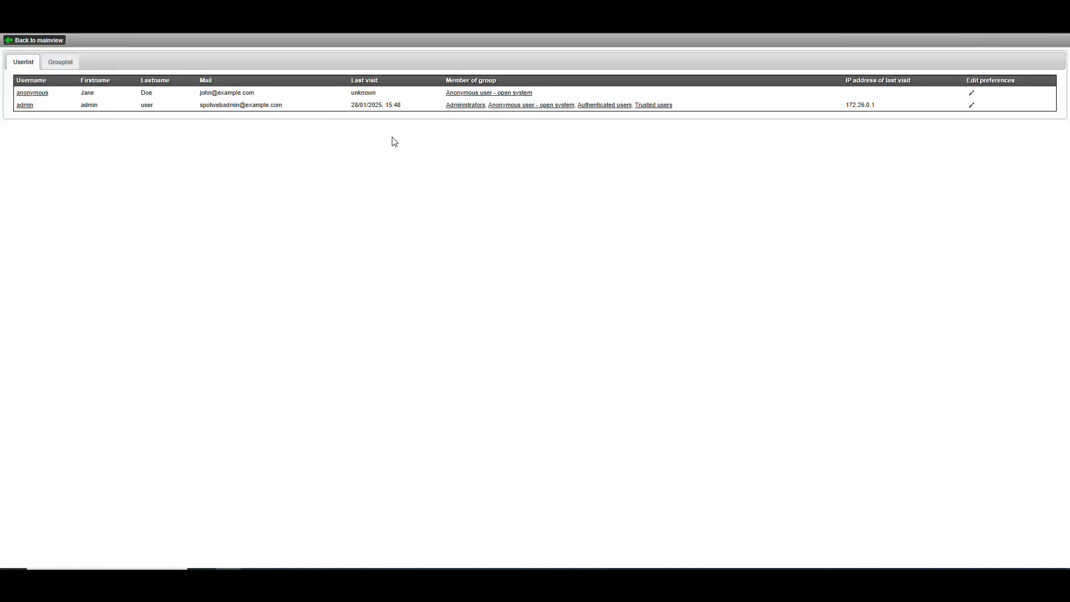
click(972, 93)
scroll(562, 287, down, 3)
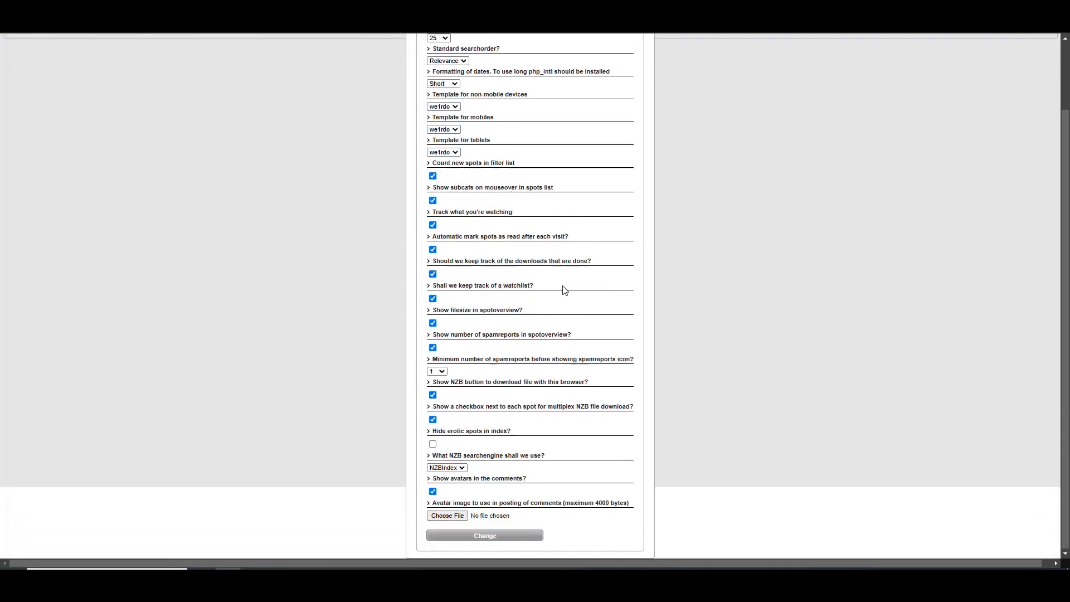
scroll(566, 367, up, 3)
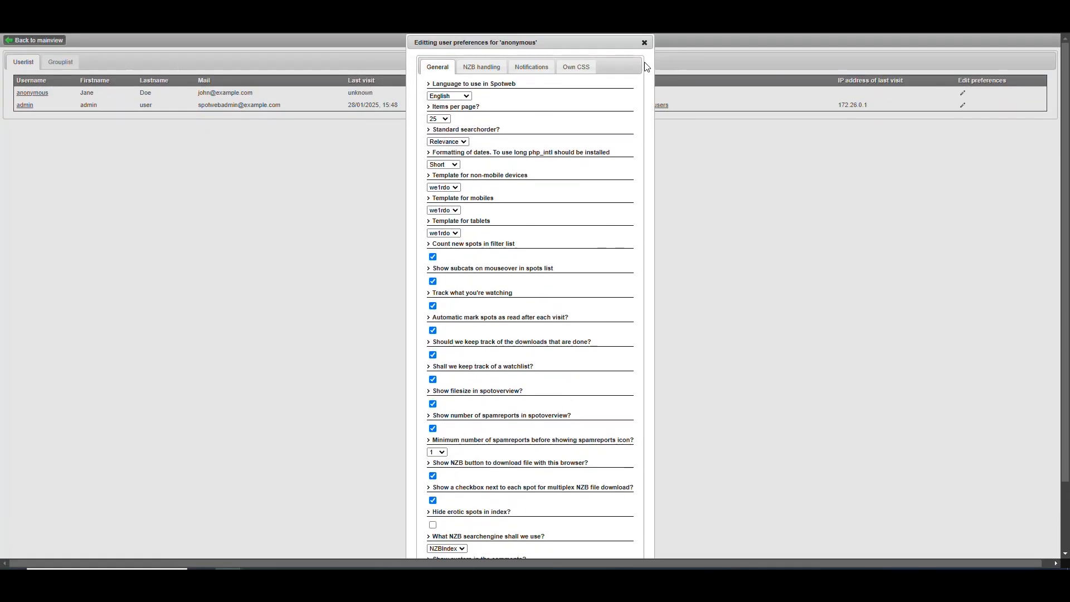
click(644, 43)
click(24, 42)
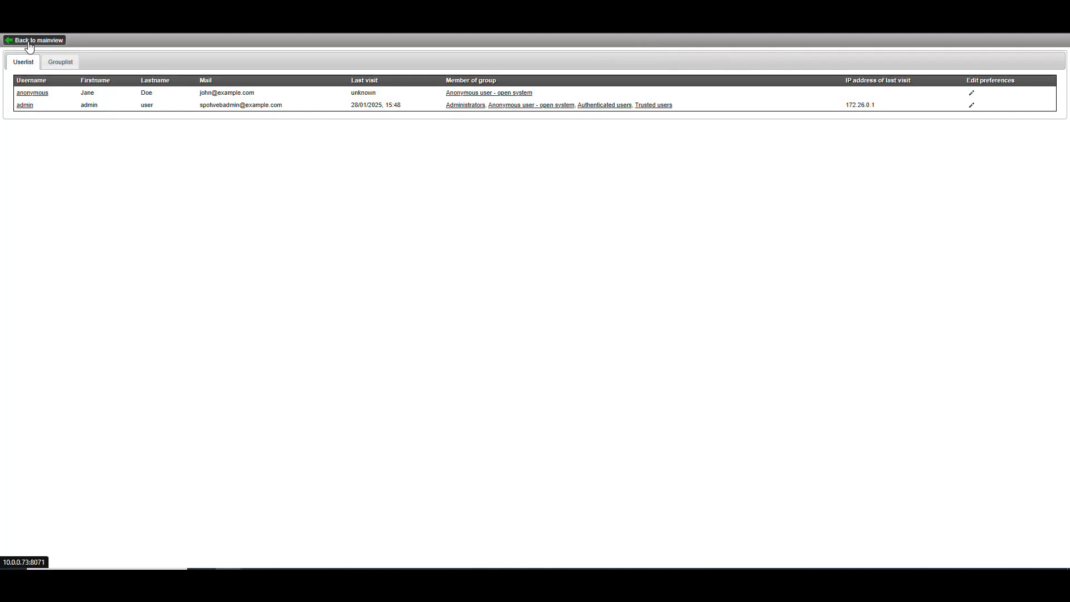
Add a user with username, first name and last name "arrs" and an e-mail address, and dismiss the browser's offer to save the password.
click(1054, 41)
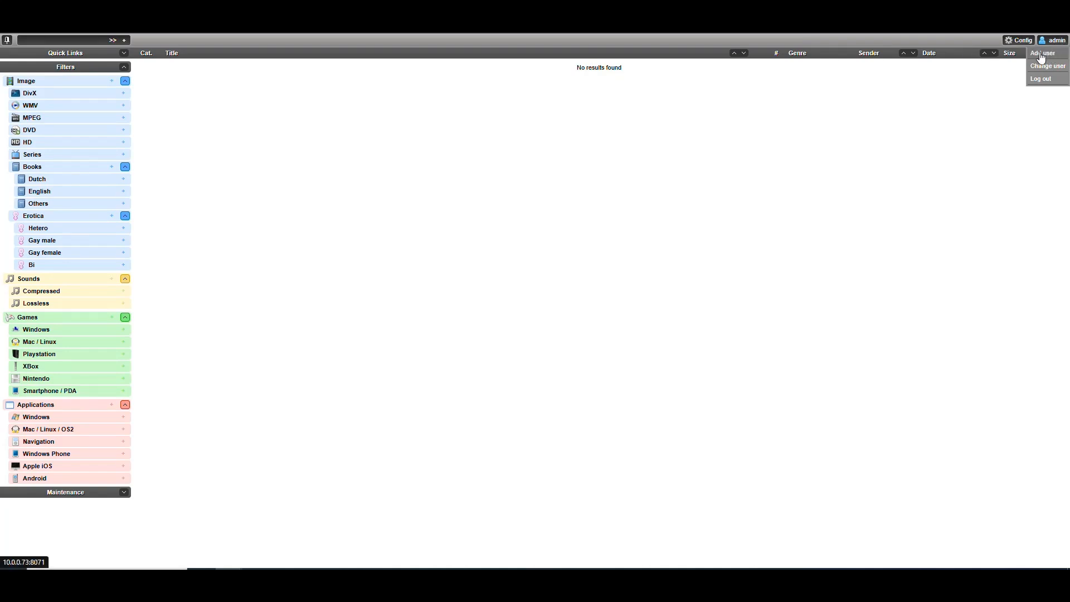
click(1041, 54)
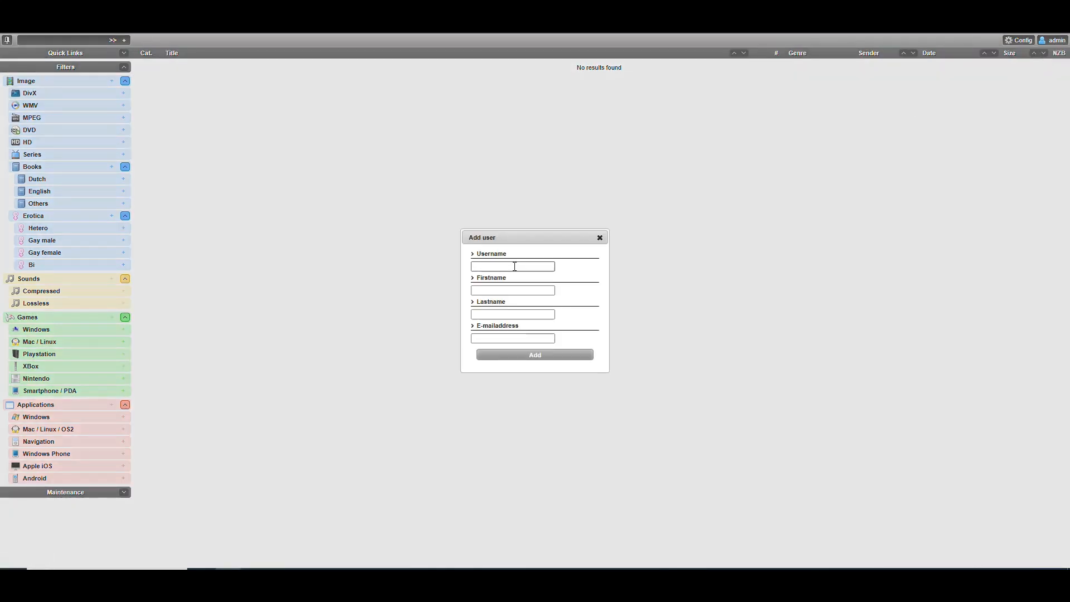
text(arr)
text(s)
key(Tab)
text(arrs)
key(Tab)
text(arrs)
key(Tab)
text(arrs@)
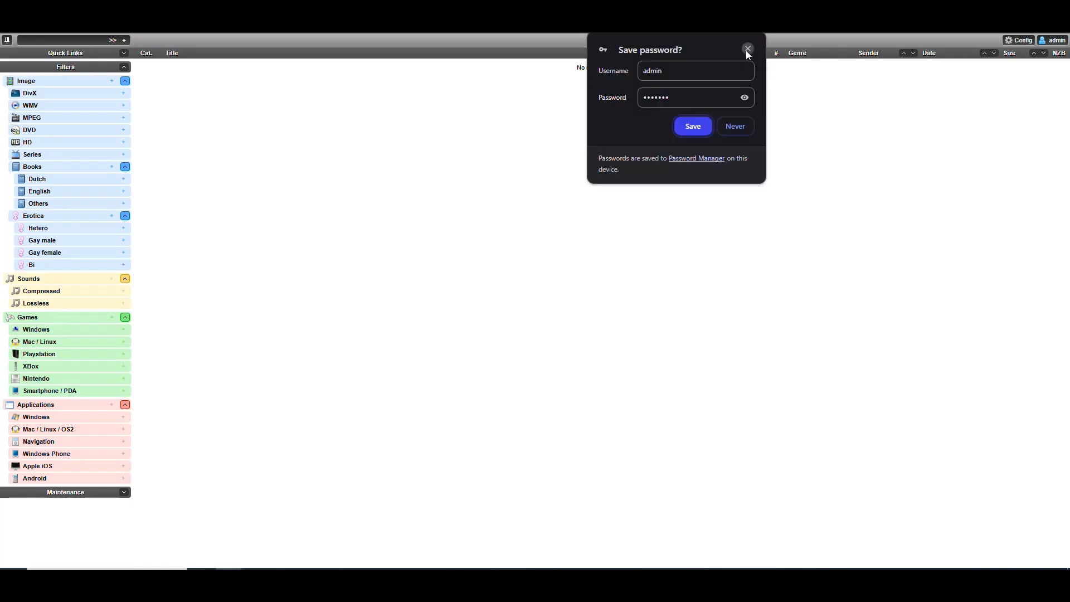
click(747, 47)
Open the arrs user's details in user and group management and enter a new account password with its confirmation.
click(1017, 41)
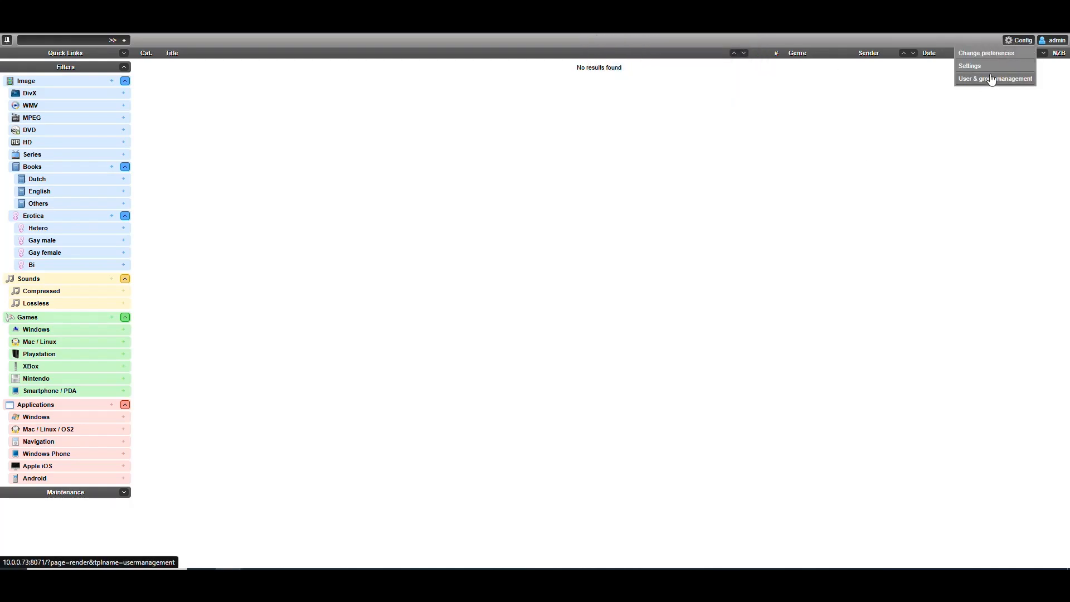
click(992, 80)
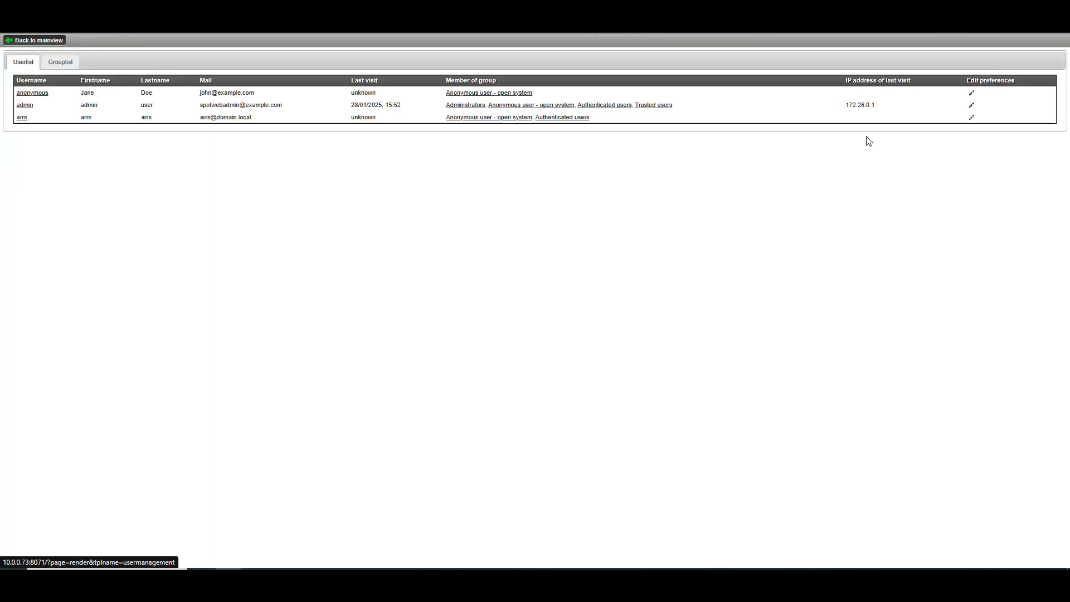
click(23, 118)
click(501, 203)
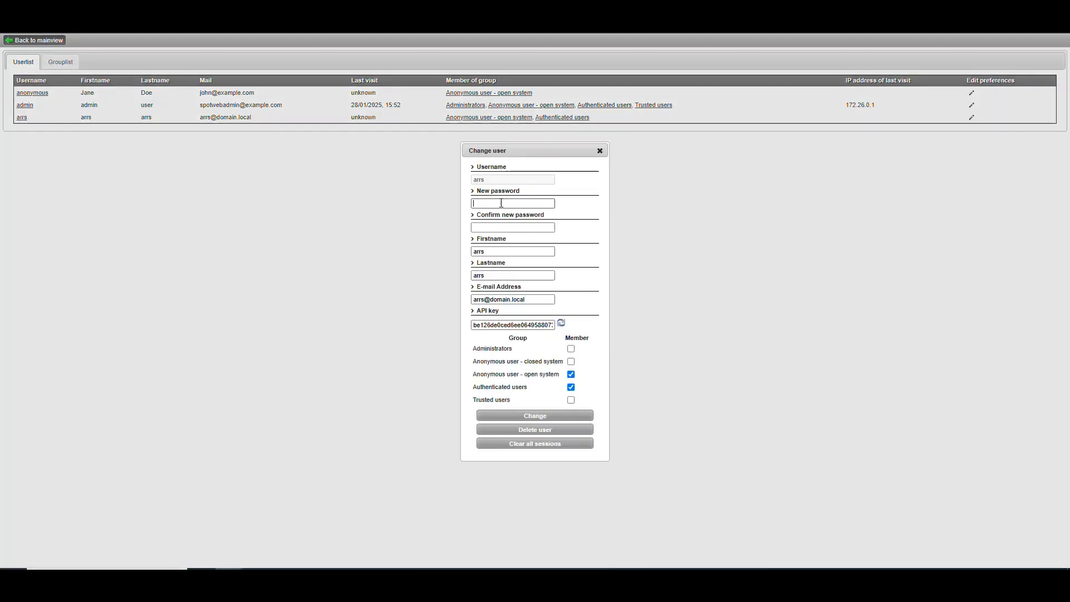
click(487, 229)
Copy the arrs user's API key and try to save the account with the entered password.
double_click(477, 325)
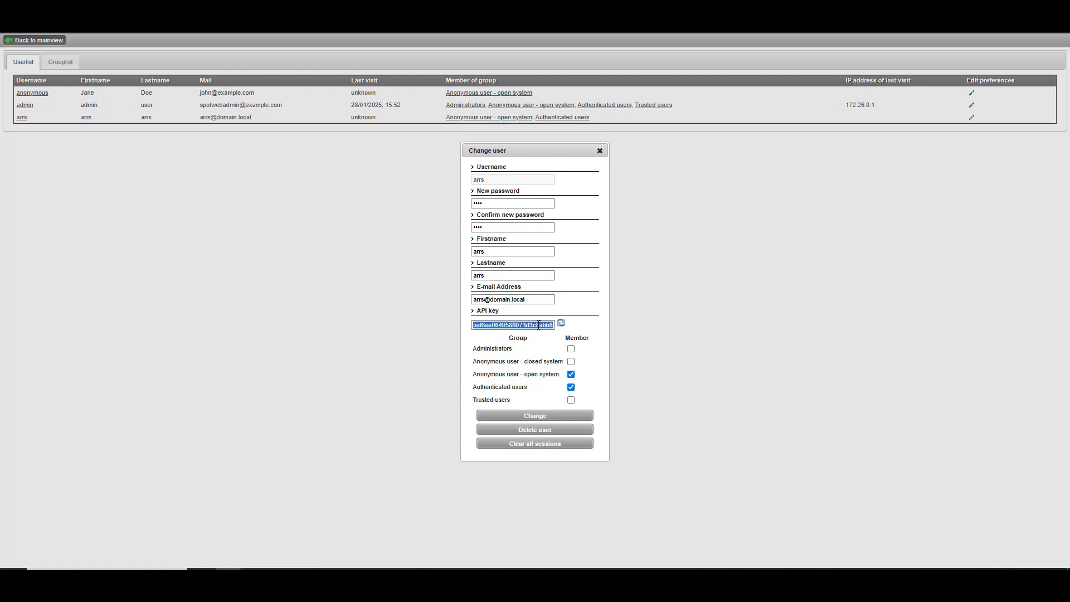
key(ctrl+c)
key(ctrl+c)
click(539, 416)
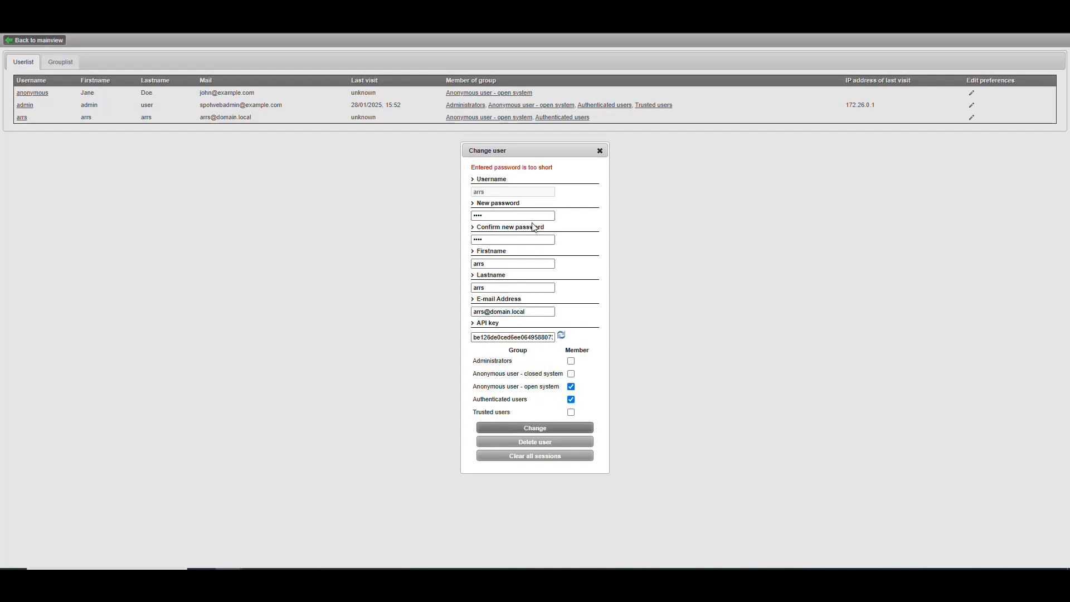
Replace the arrs user's new password and its confirmation with a longer one, save the account, and decline storing it in the browser.
double_click(492, 215)
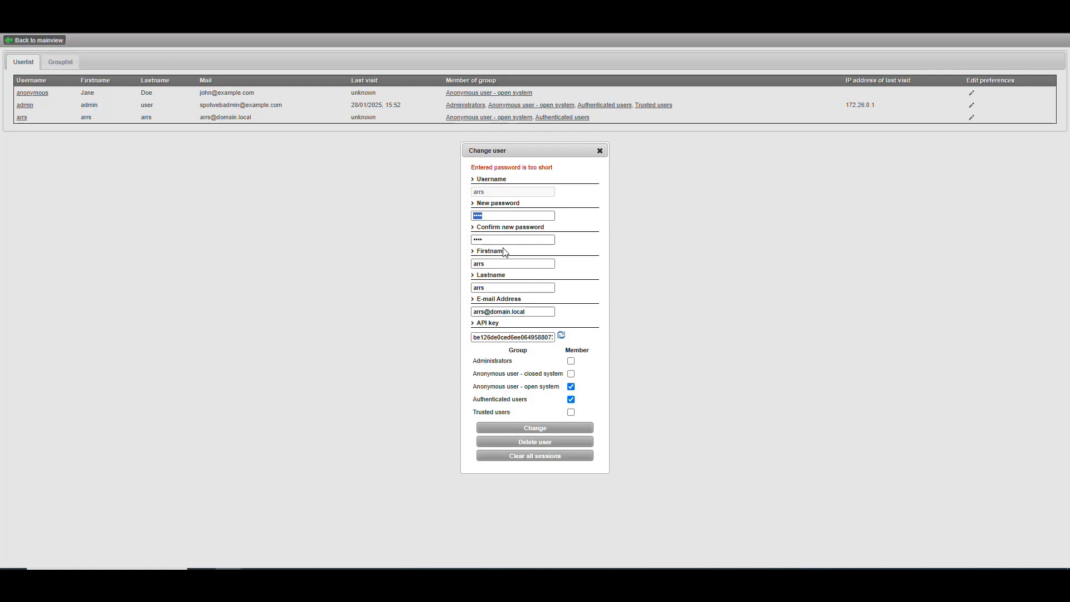
text(••••••••)
drag(496, 240, 446, 238)
text(••••••••)
click(535, 428)
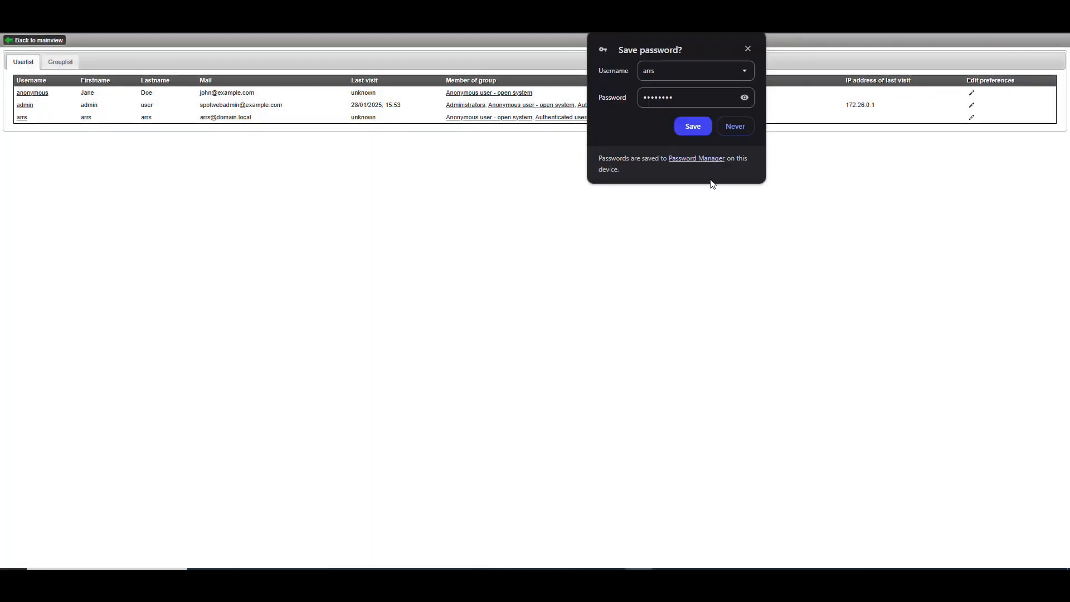
click(748, 49)
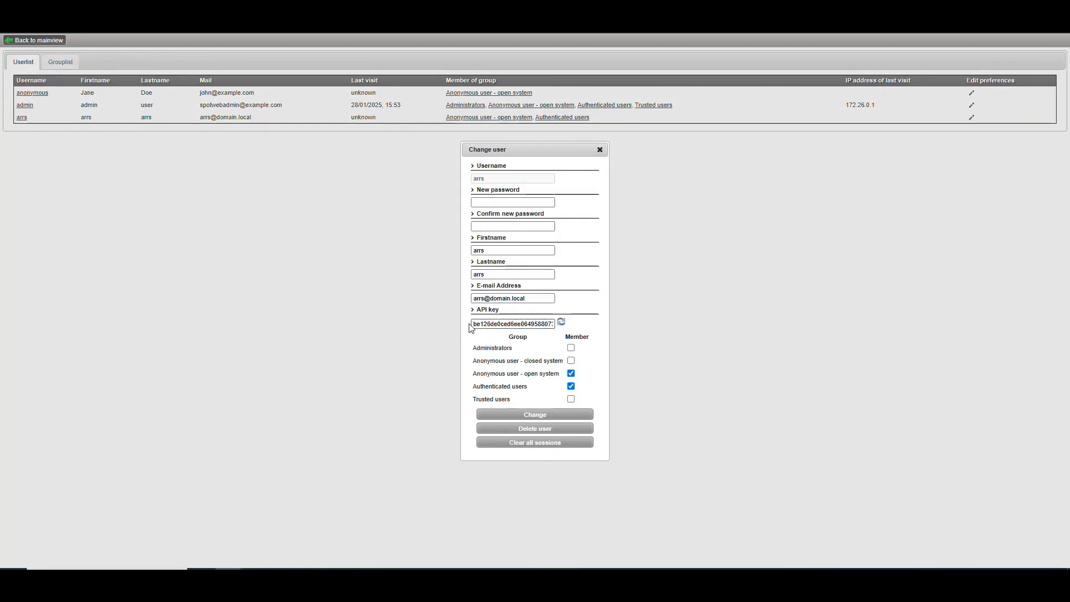
Copy the API key from the arrs user's details and close them.
drag(473, 324, 777, 323)
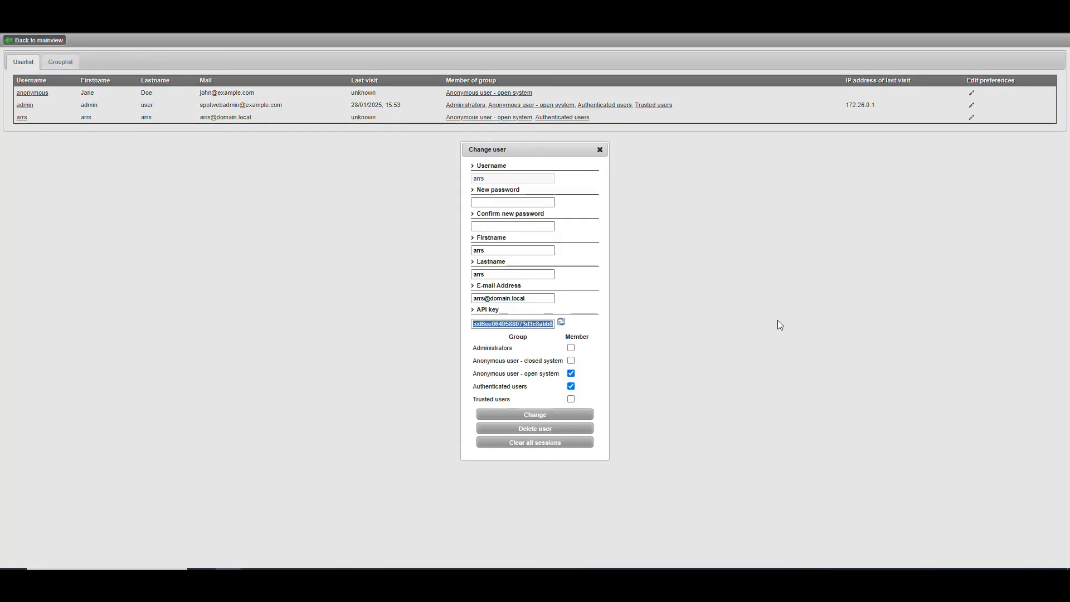
right_click(542, 324)
click(569, 337)
click(601, 151)
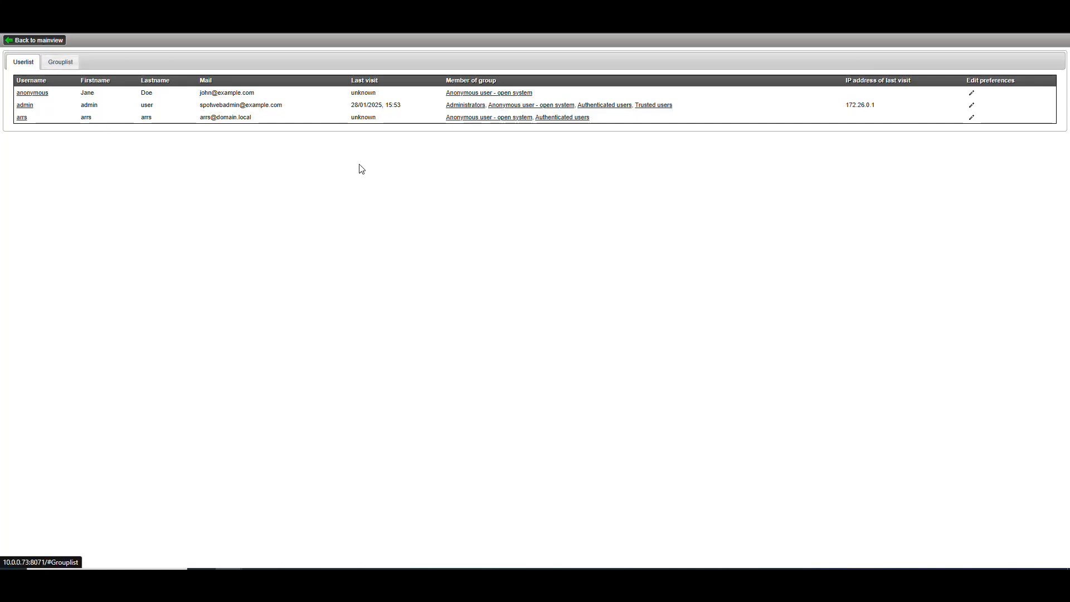
Switch to Prowlarr and start adding a Generic Newznab indexer, found by searching for "generic".
key(alt+Left)
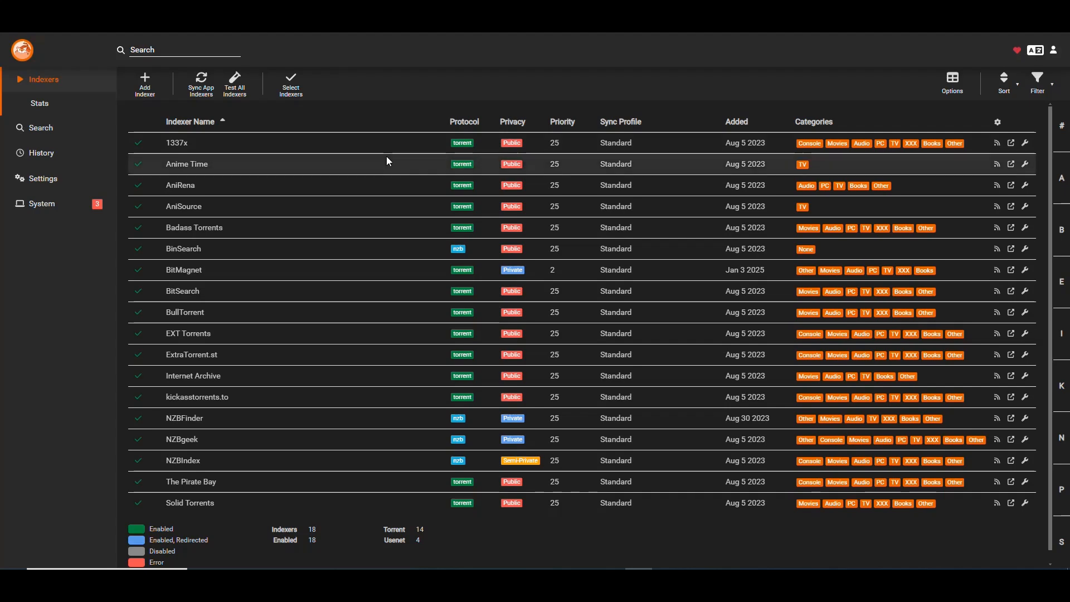
click(145, 82)
text(generic)
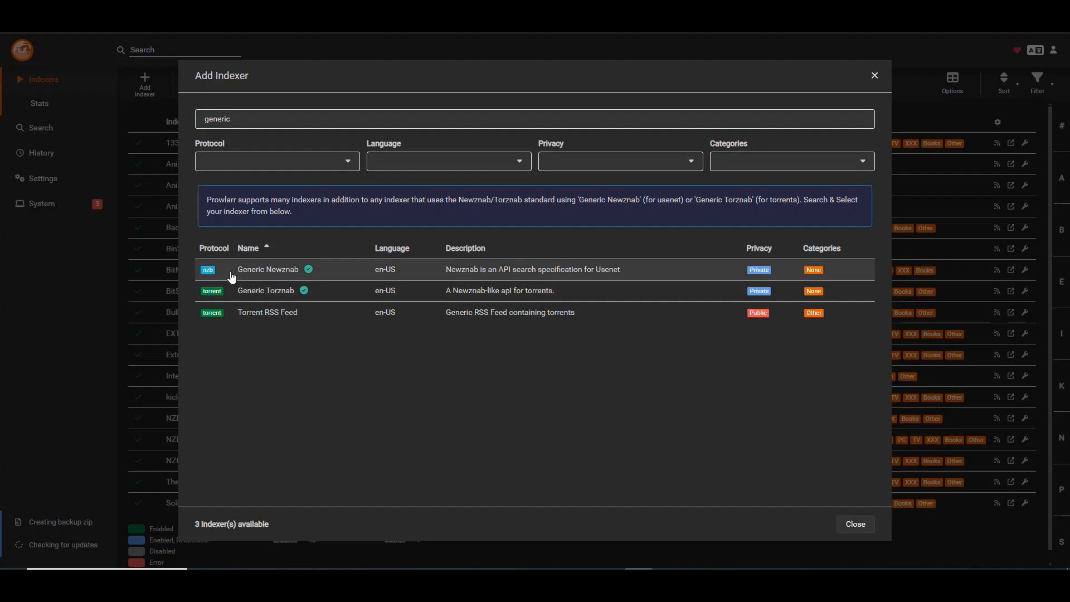
click(281, 273)
click(280, 273)
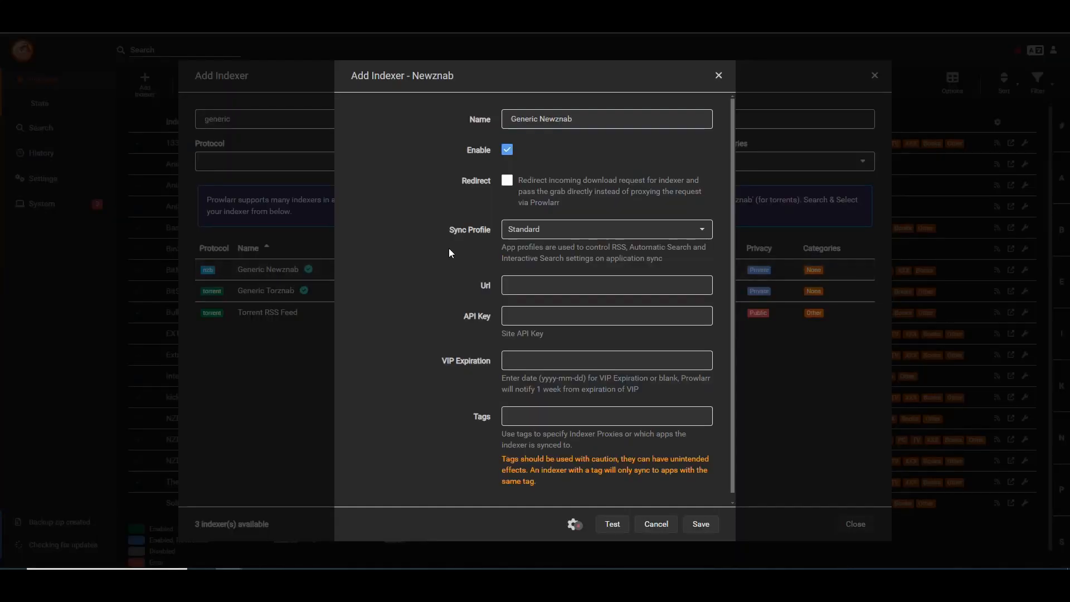
Name the new Newznab indexer "Spotweb".
drag(583, 120, 401, 105)
text(Spo)
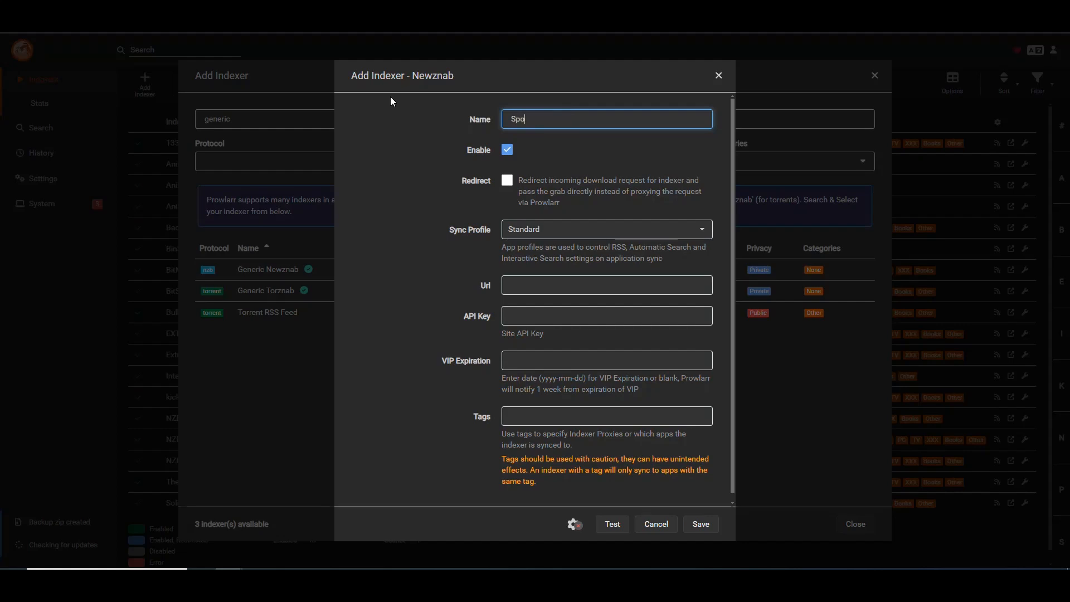
text(tweb)
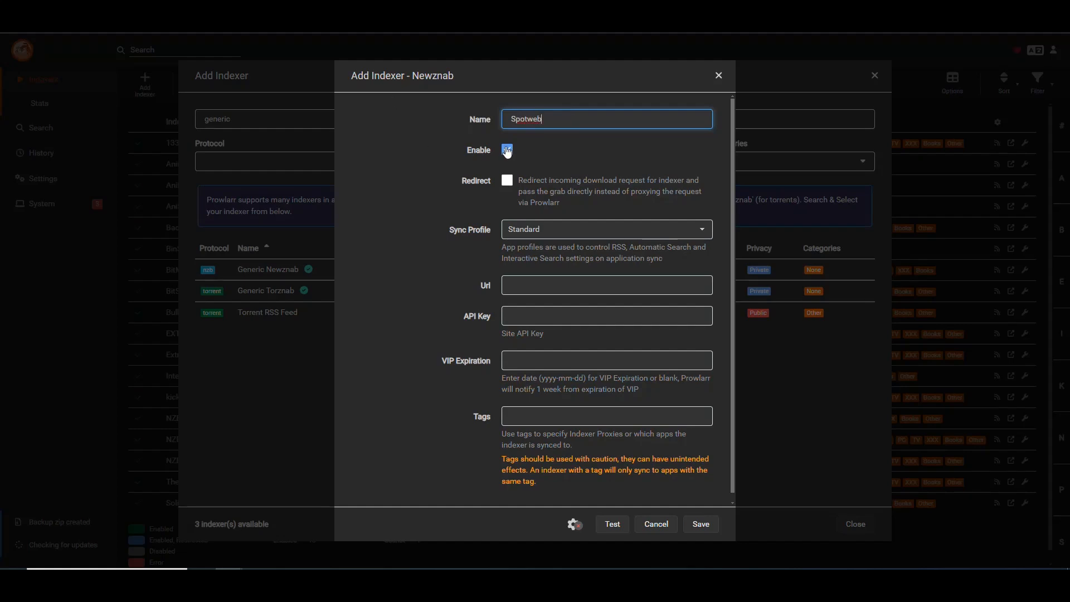
scroll(564, 169, down, 1)
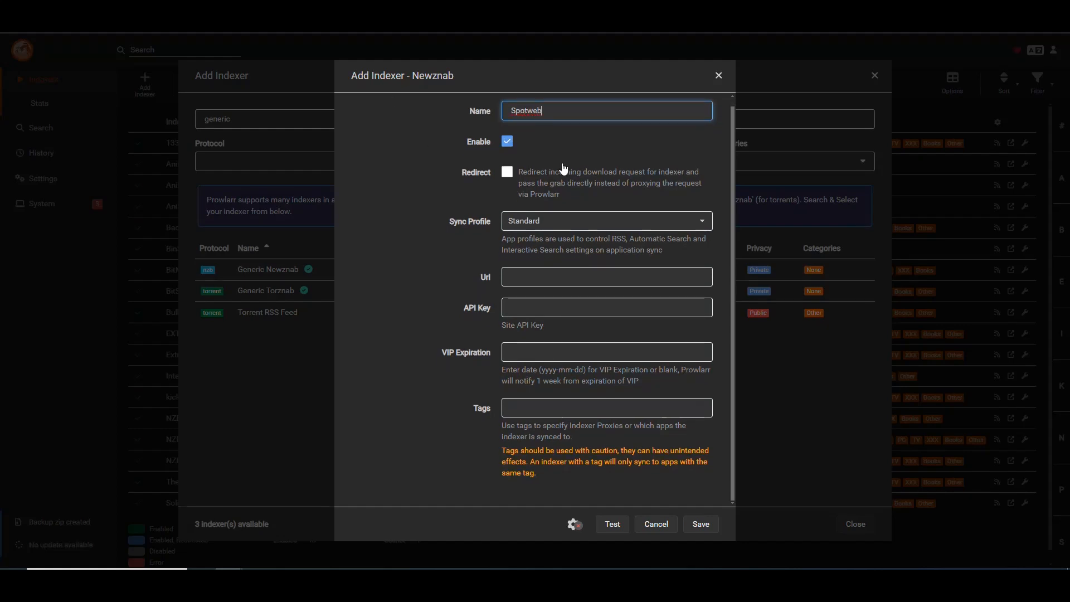
click(561, 223)
click(520, 223)
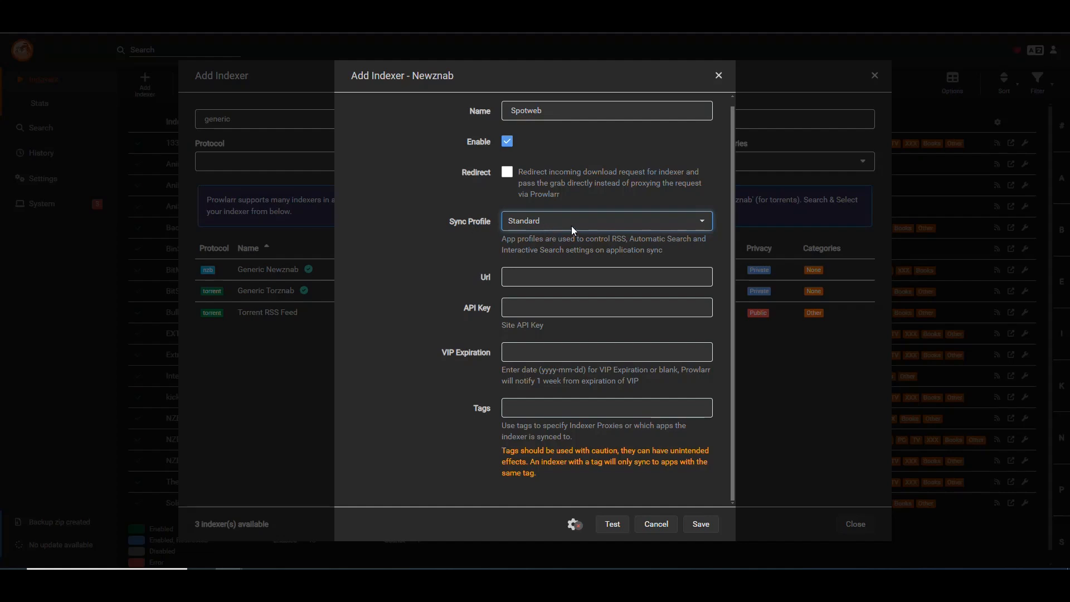
click(556, 277)
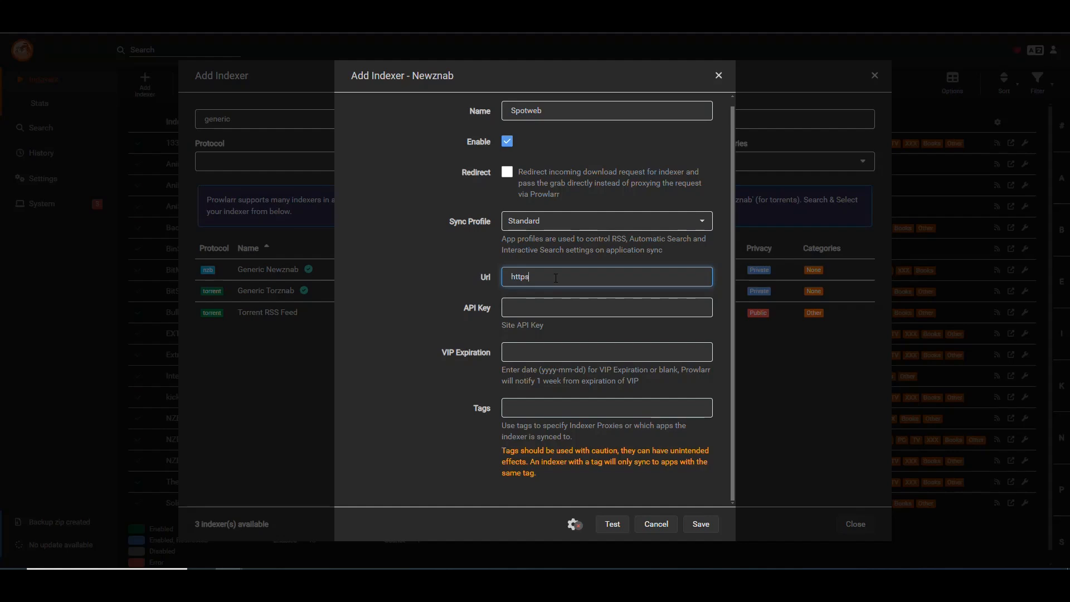
text(http://10.0.0.73:8071)
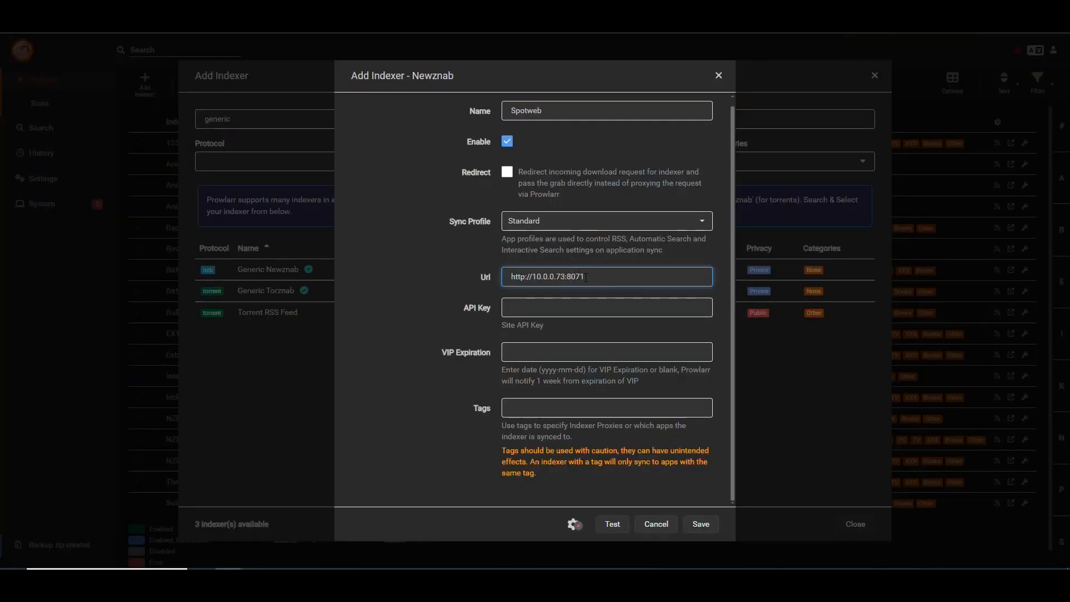
click(564, 307)
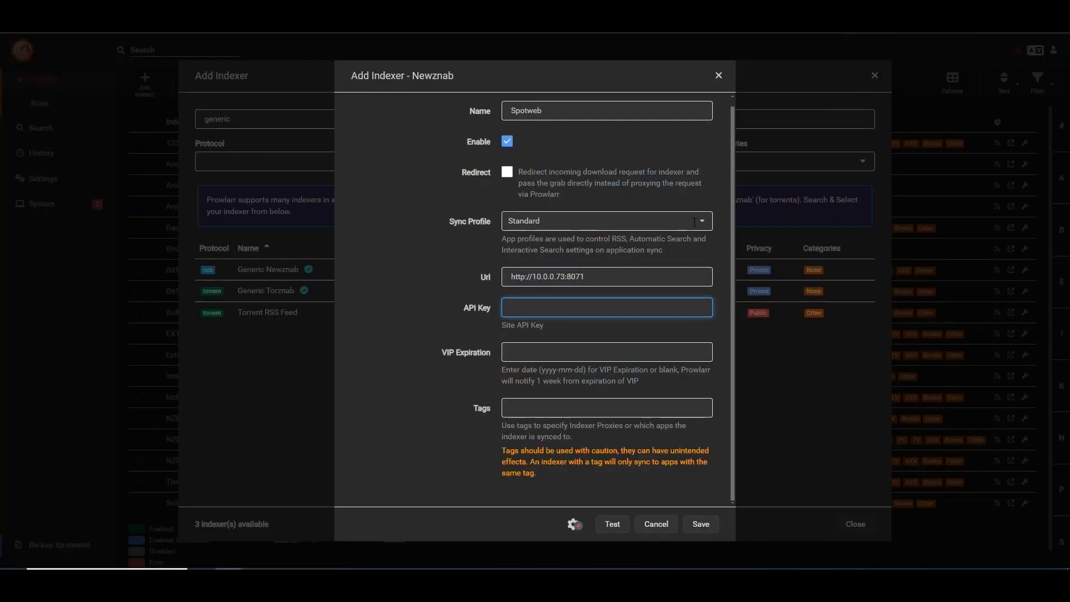
key(ctrl+v)
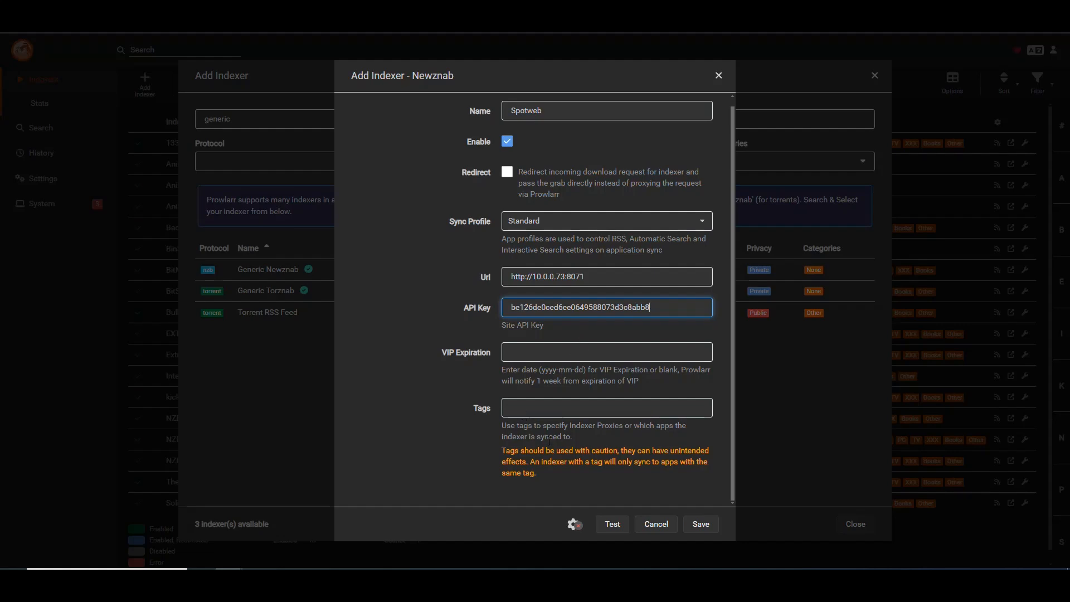
Reveal the indexer's advanced settings and set its Indexer Priority to 1.
click(572, 525)
scroll(586, 337, down, 5)
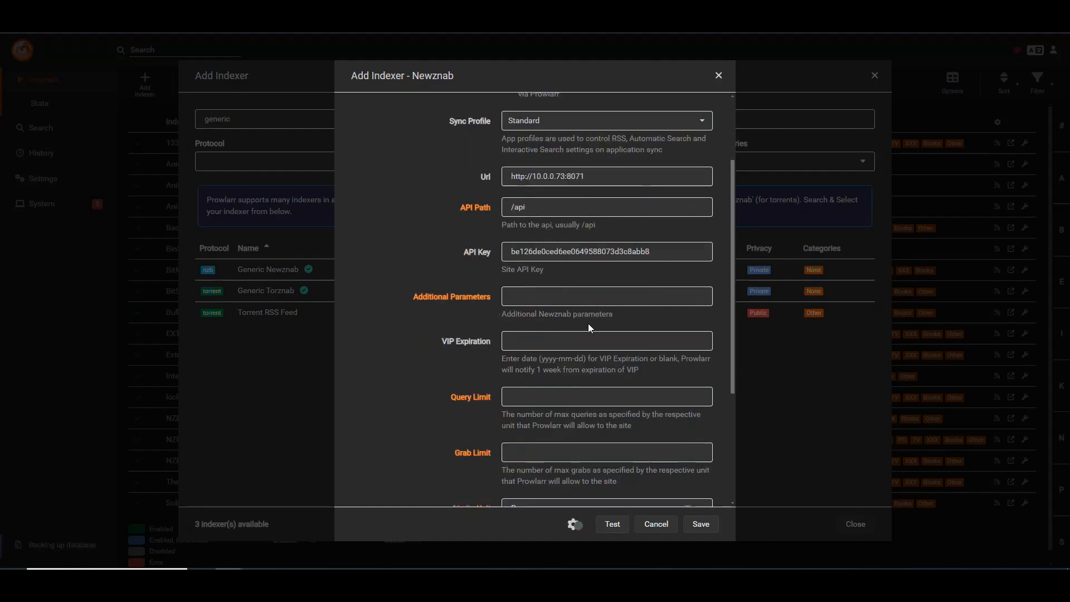
double_click(533, 367)
text(1)
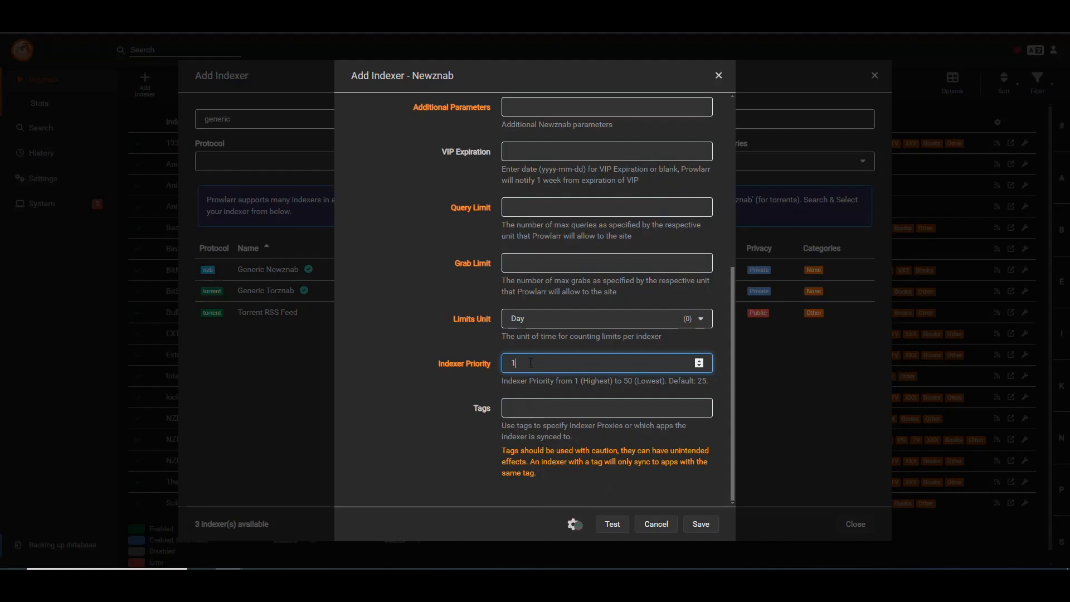
Test the Spotweb indexer, read the returned message, and save the indexer.
click(611, 523)
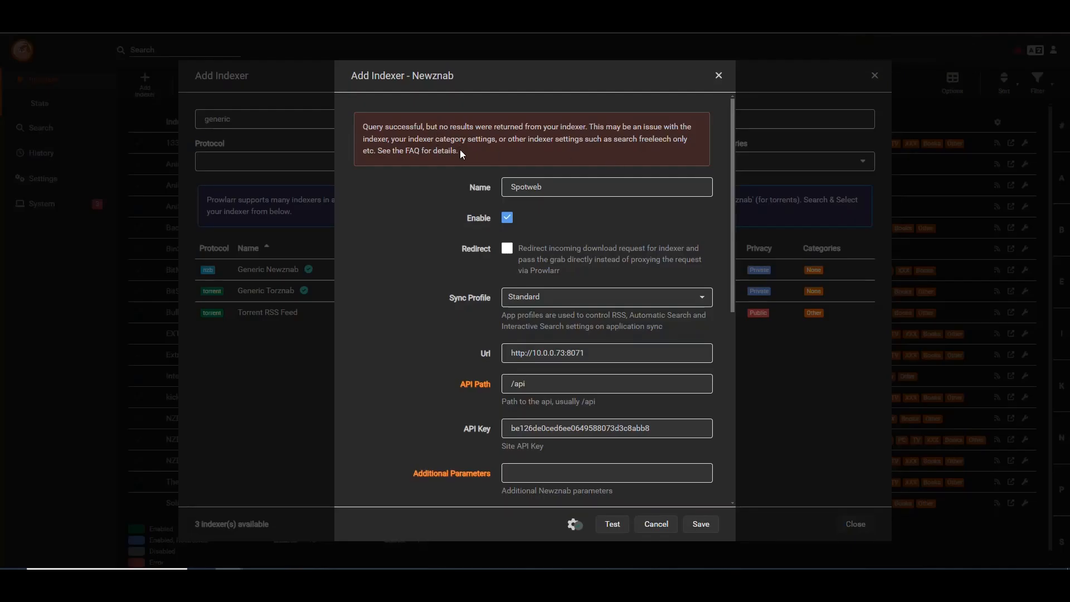
drag(366, 126, 587, 123)
click(573, 142)
scroll(429, 256, down, 6)
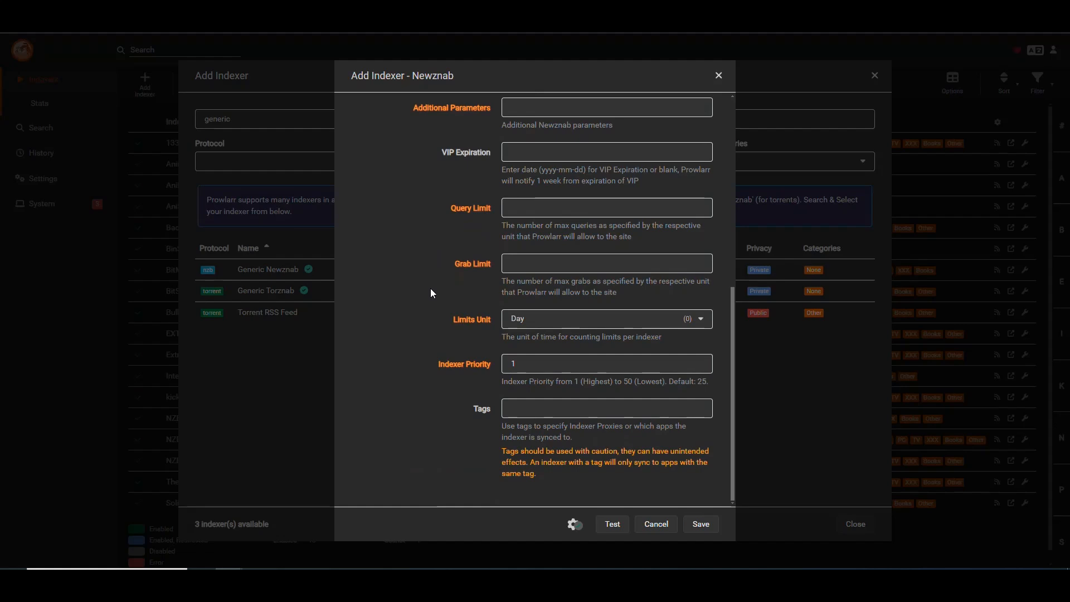
click(701, 525)
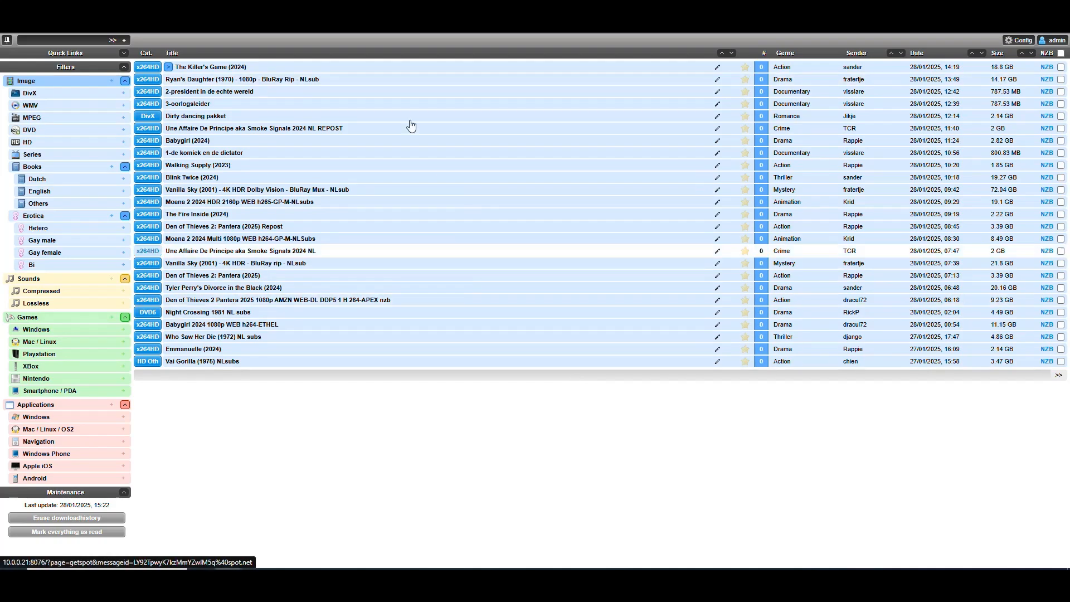
Switch to the populated Spotweb site, filter the spots to Series, and preview the details of "Alles Over De Spider-Man Films S01E03".
click(32, 154)
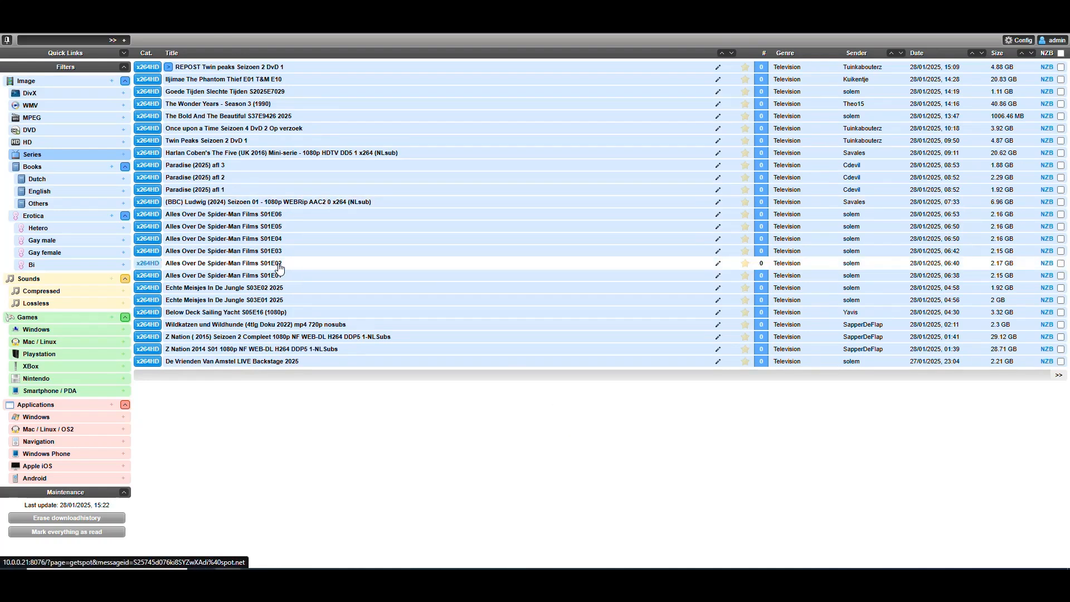
mouse_move(294, 255)
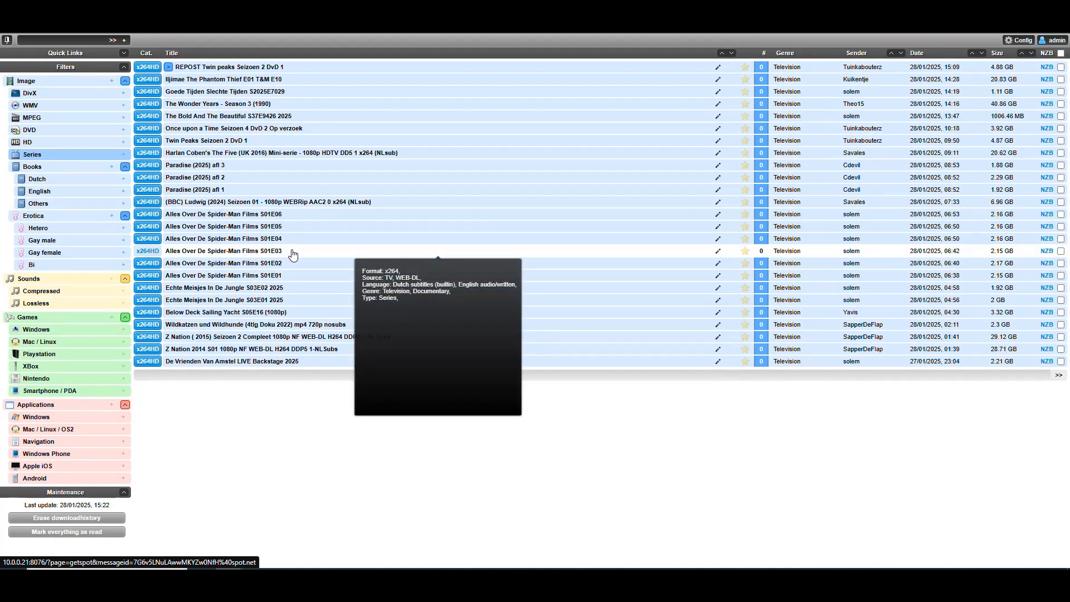